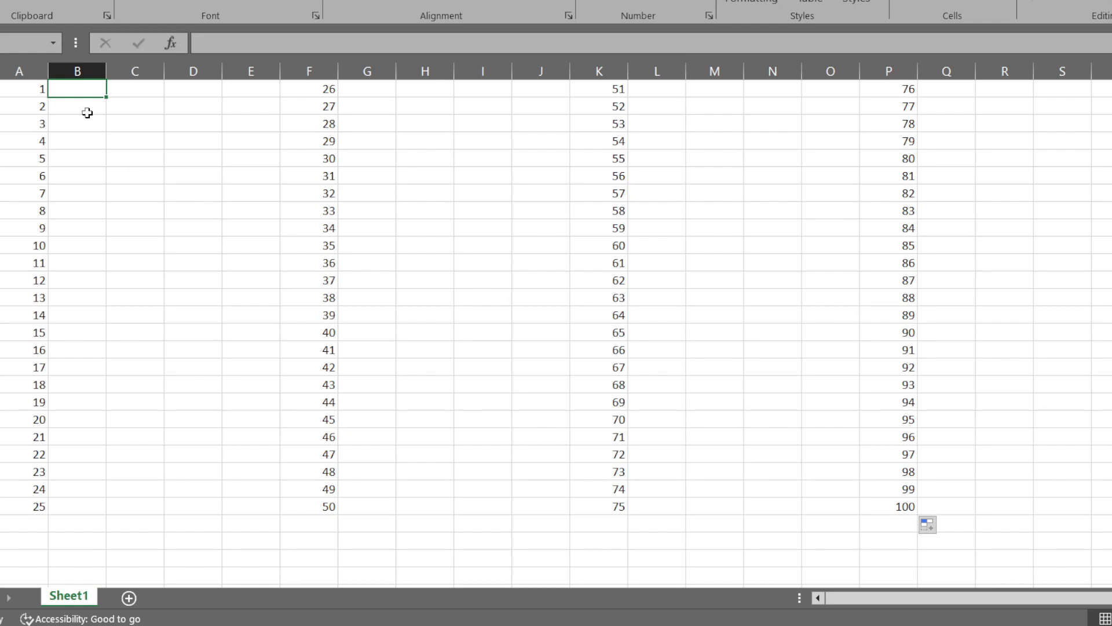
Enter jason derulo, jay-z, justin bieber and justin timberlake in column B beside numbers 1 to 4
{"action": "type", "text": "ja"}
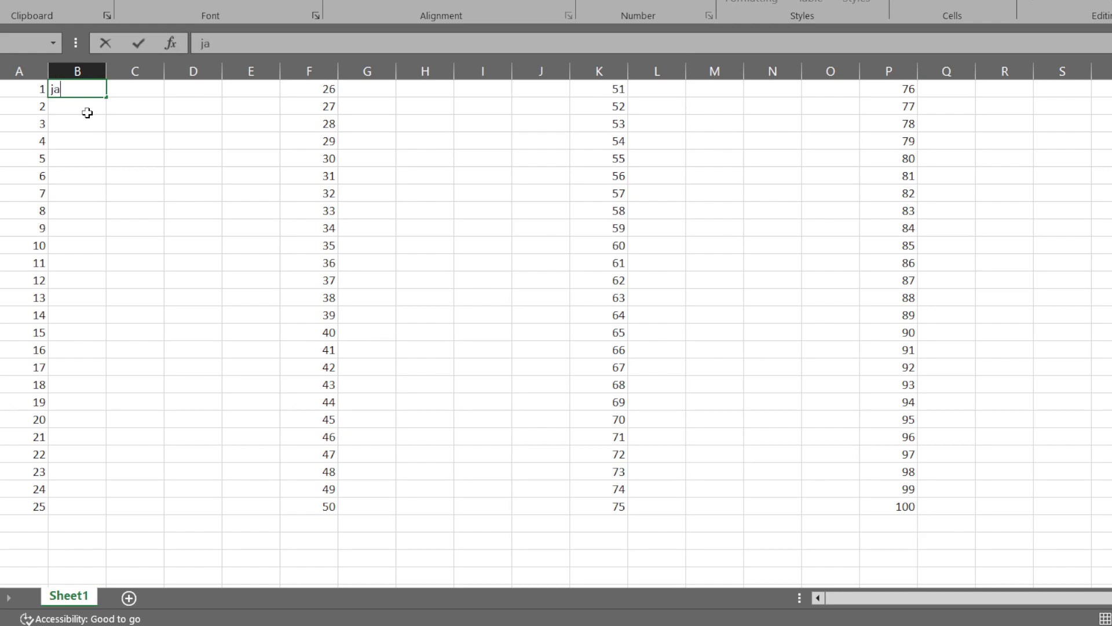
{"action": "type", "text": "son derulo"}
{"action": "left_click", "coordinate": [87, 113]}
{"action": "type", "text": "jay-z"}
{"action": "key", "text": "Return"}
{"action": "type", "text": "justin bieber"}
{"action": "key", "text": "Return"}
{"action": "type", "text": "justin timberlake"}
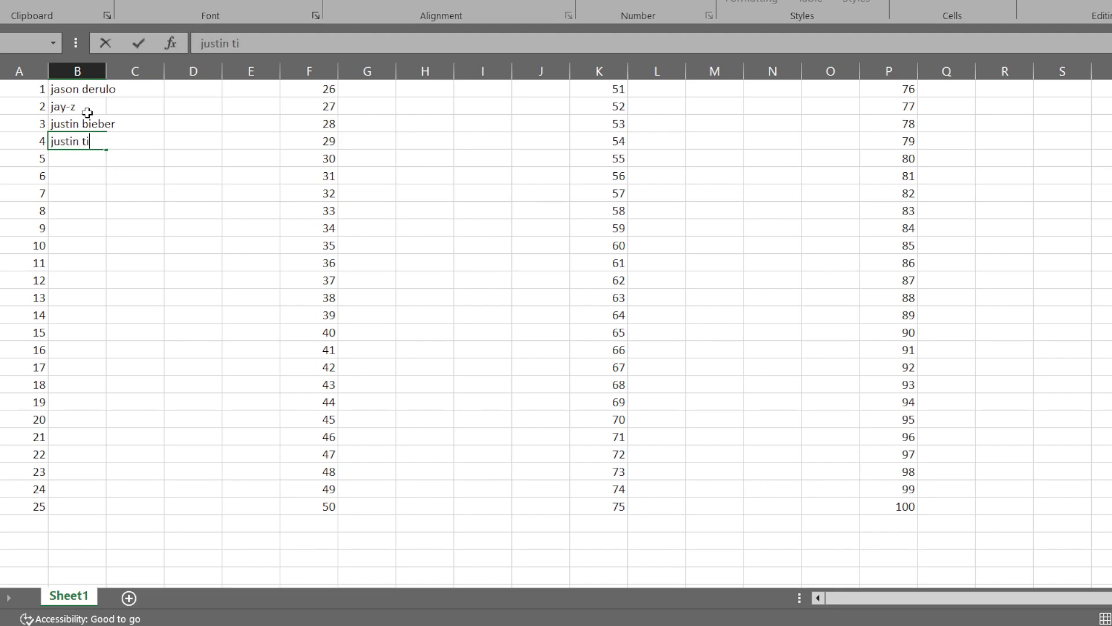
{"action": "key", "text": "Return"}
Enter adam young, adam levine and adam lambert in column B beside numbers 5 to 7
{"action": "type", "text": "a"}
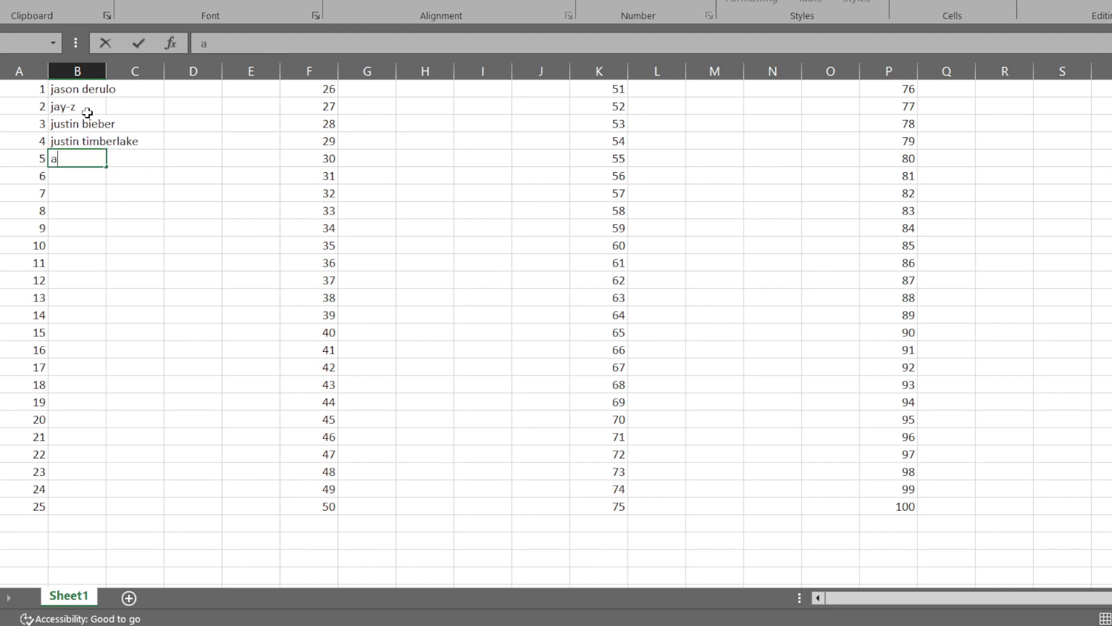
{"action": "type", "text": "dam young"}
{"action": "key", "text": "Return"}
{"action": "type", "text": "a"}
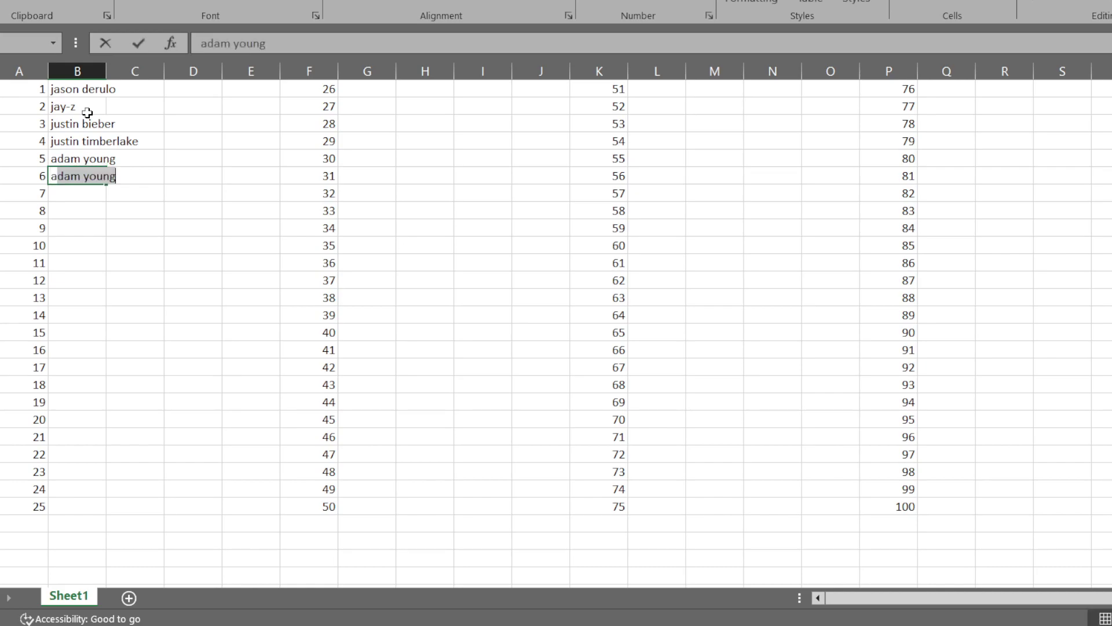
{"action": "type", "text": "dam levine"}
{"action": "key", "text": "Return"}
{"action": "type", "text": "adam lambert"}
{"action": "key", "text": "Return"}
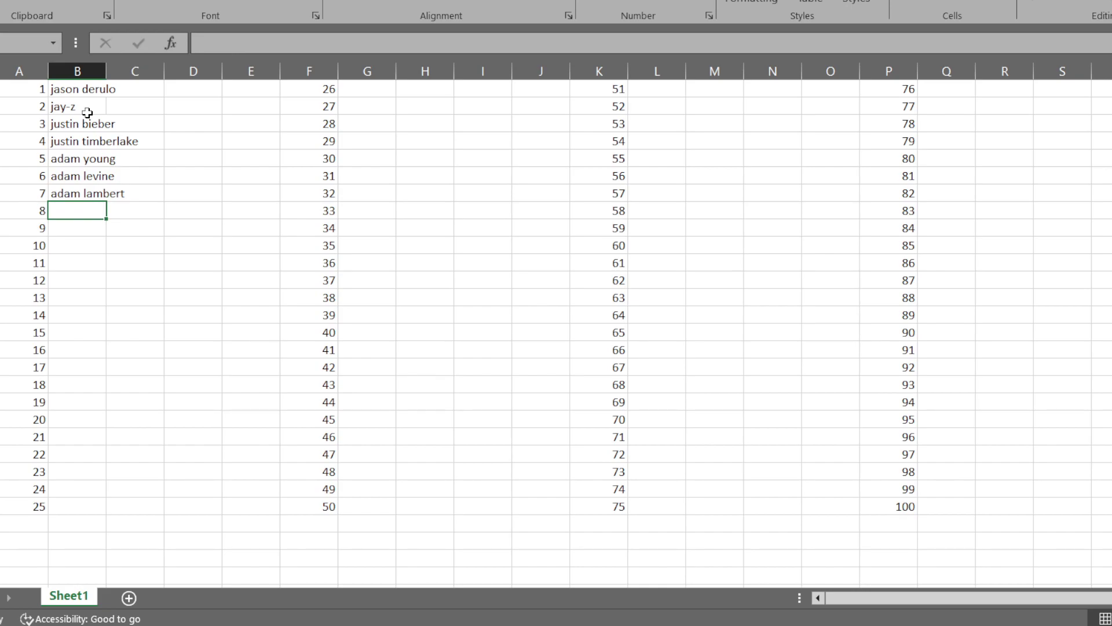
Enter avicii, david guetta, calvin harris and skrillex in column B beside numbers 8 to 11
{"action": "type", "text": "avicii"}
{"action": "key", "text": "Return"}
{"action": "type", "text": "david guetta"}
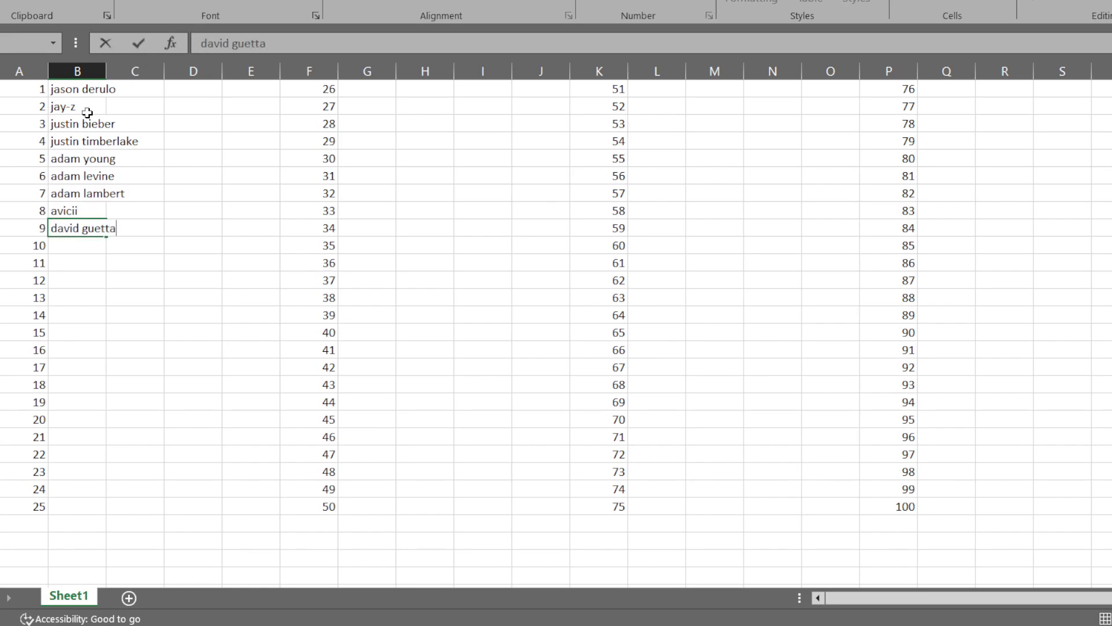
{"action": "key", "text": "Return"}
{"action": "type", "text": "calvin harris"}
{"action": "key", "text": "Return"}
{"action": "type", "text": "skrillex"}
{"action": "key", "text": "Return"}
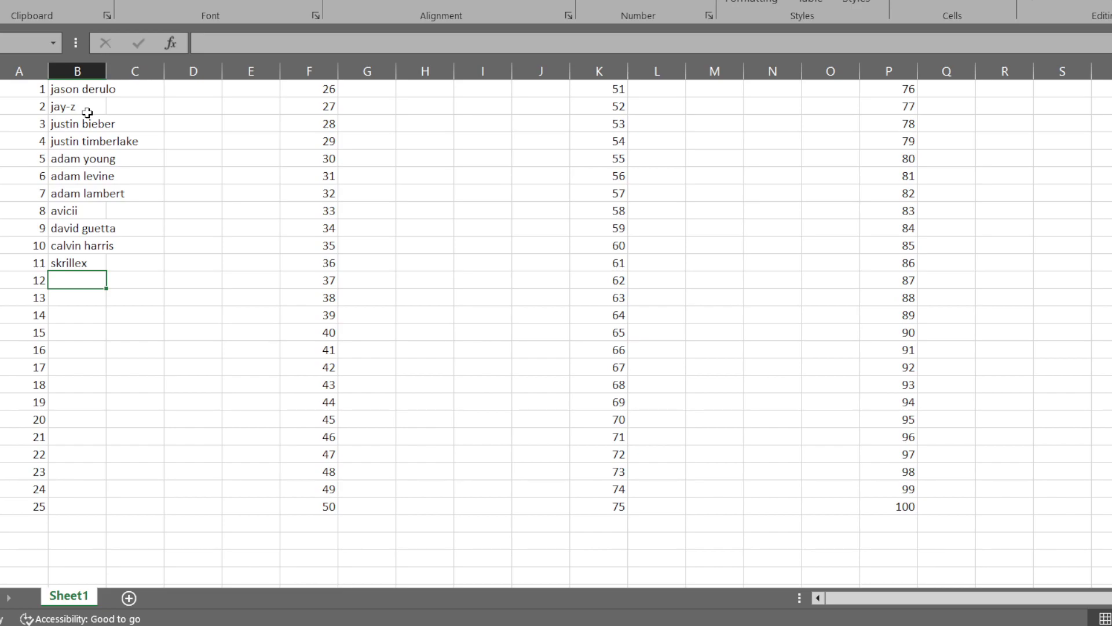
Enter novo amor (ali lacey) and ed tullett (lowswimmer) in column B beside numbers 12 and 13
{"action": "type", "text": "novo amo"}
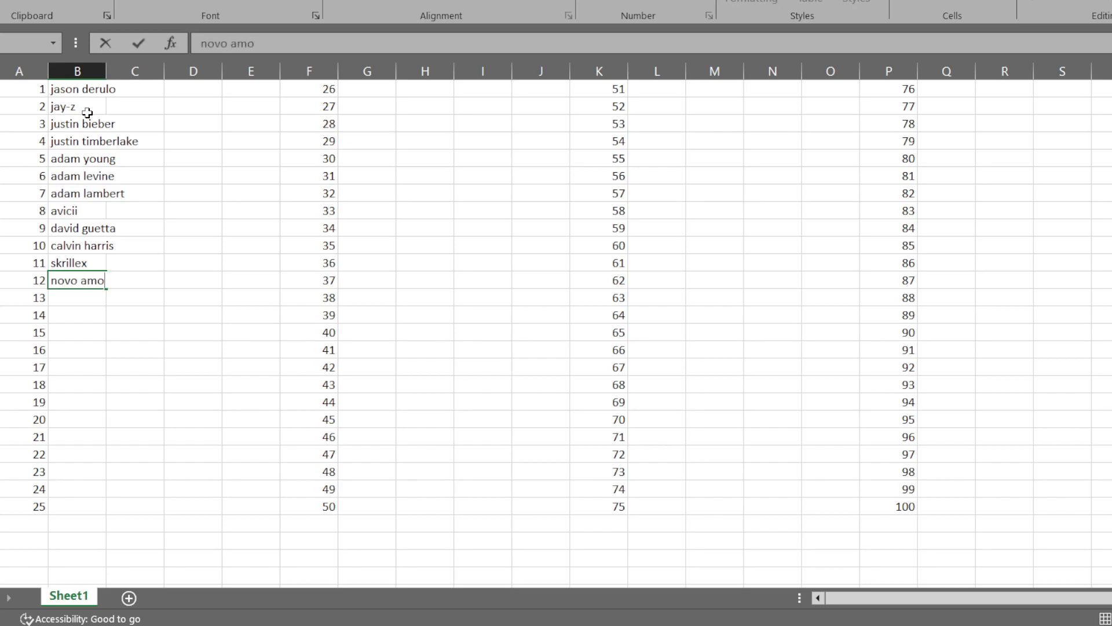
{"action": "type", "text": "r (ali lacey)"}
{"action": "key", "text": "Return"}
{"action": "type", "text": "ed tullett"}
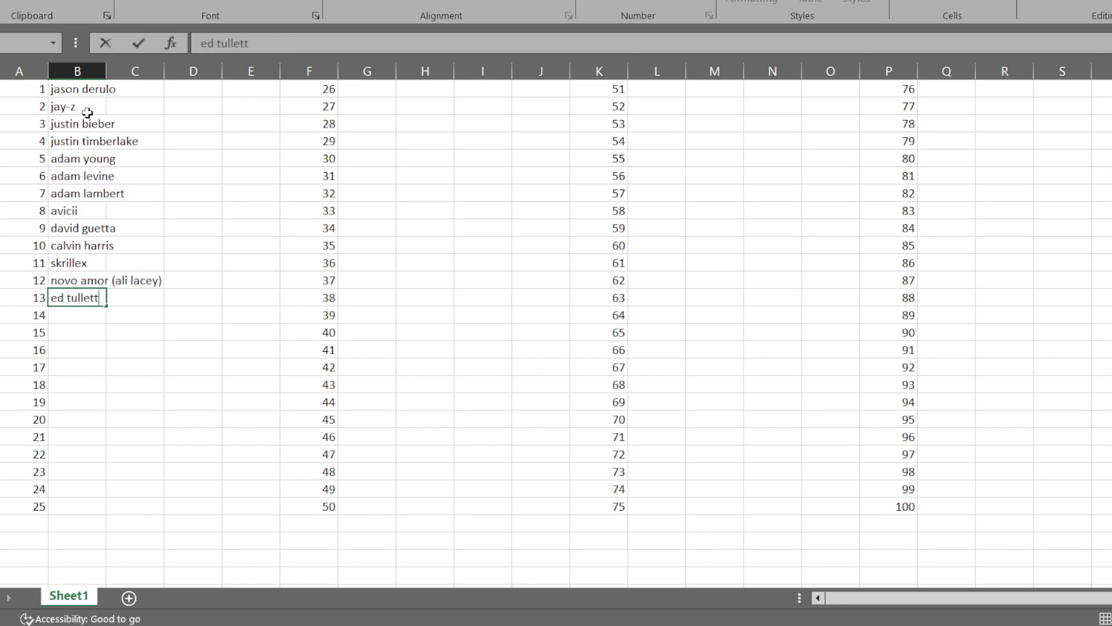
{"action": "type", "text": " (lowswimmer)"}
{"action": "key", "text": "Return"}
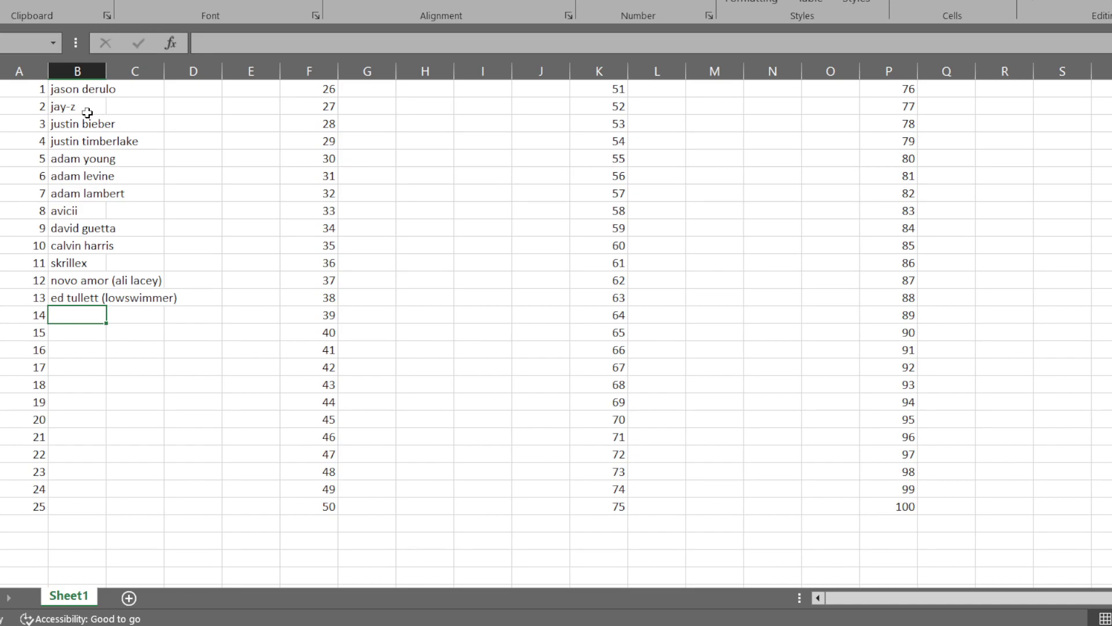
Enter michael jackson and pharrell williams in column B beside numbers 14 and 15
{"action": "type", "text": "michael "}
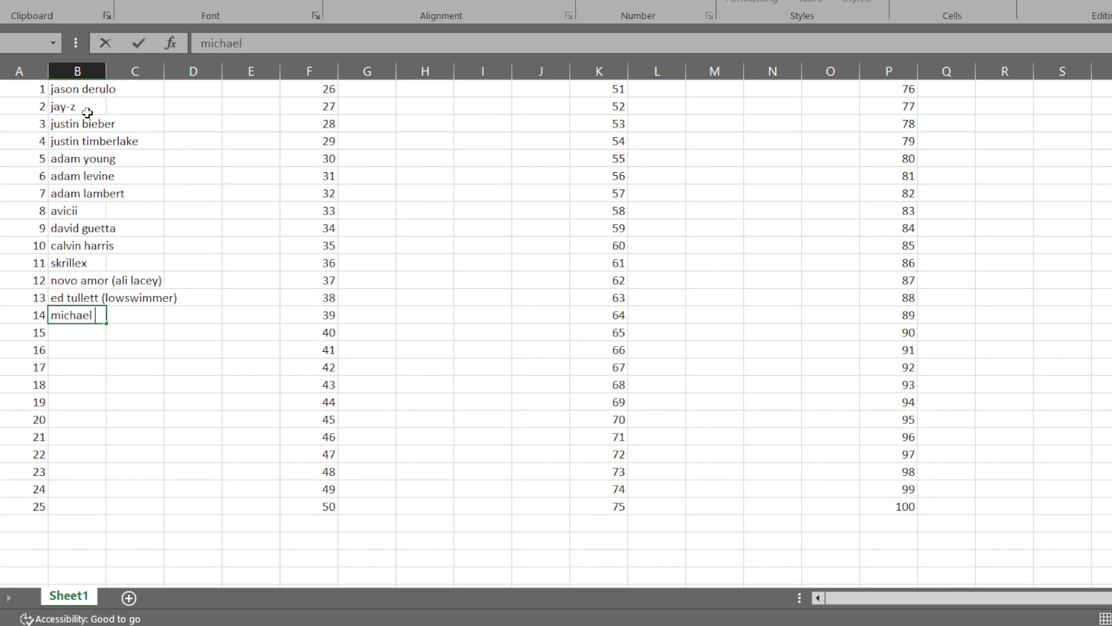
{"action": "type", "text": "jackson"}
{"action": "key", "text": "Return"}
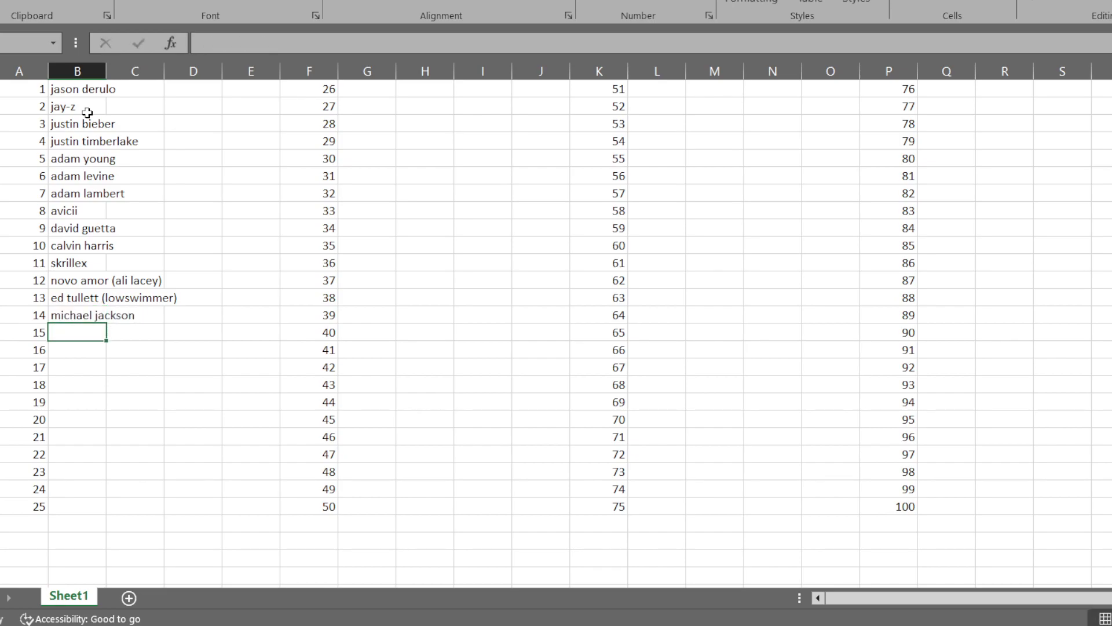
{"action": "type", "text": "pharrell williams"}
{"action": "key", "text": "Return"}
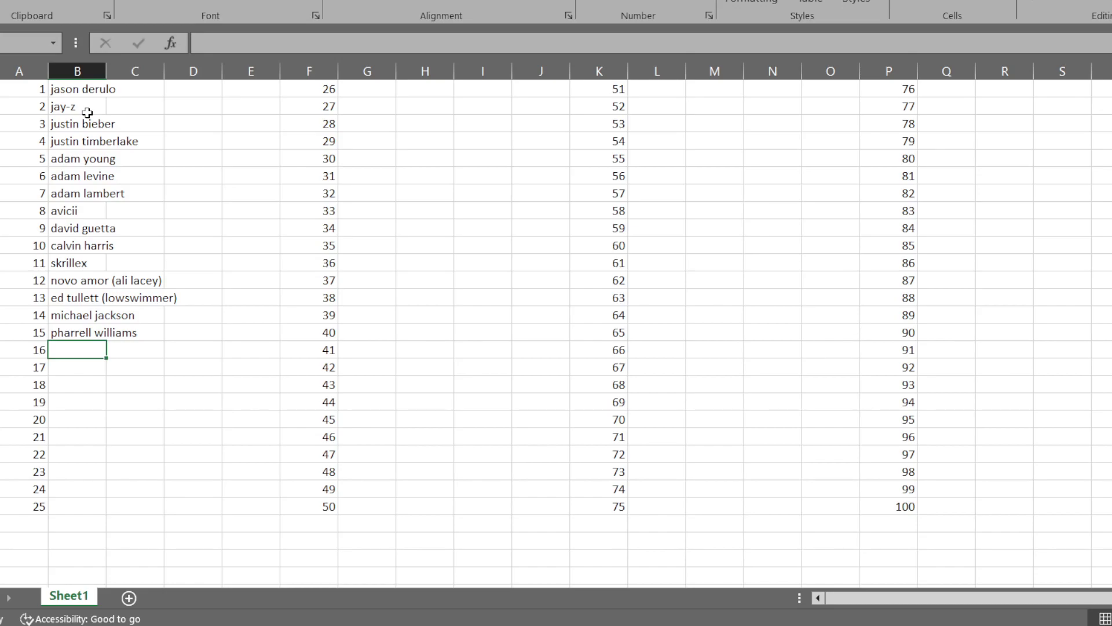
{"action": "type", "text": "casey le"}
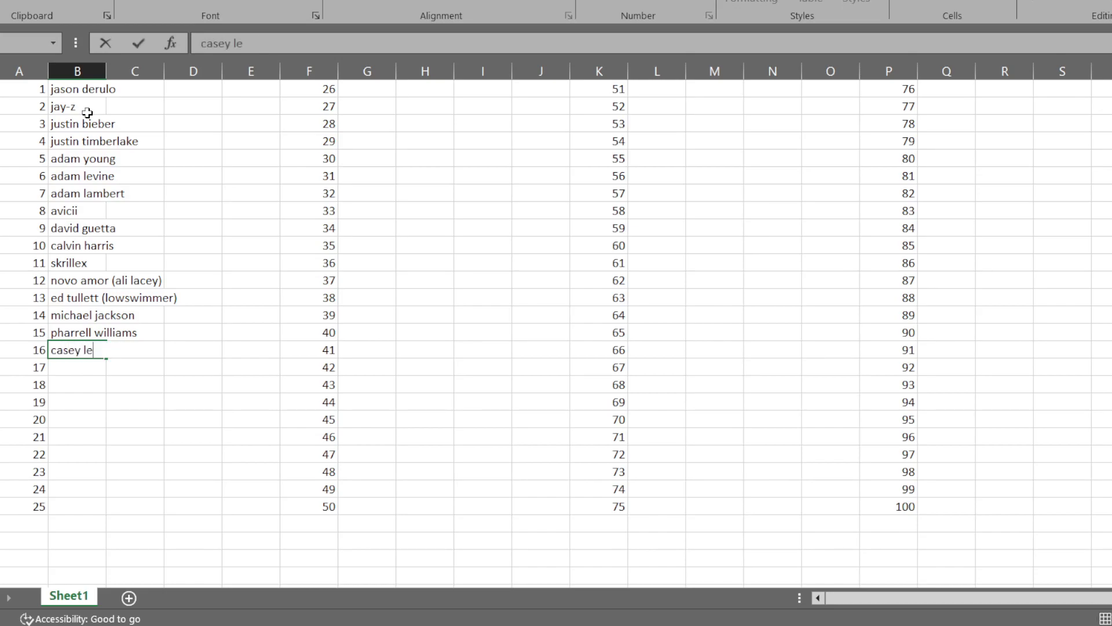
{"action": "type", "text": "e williams"}
{"action": "key", "text": "Return"}
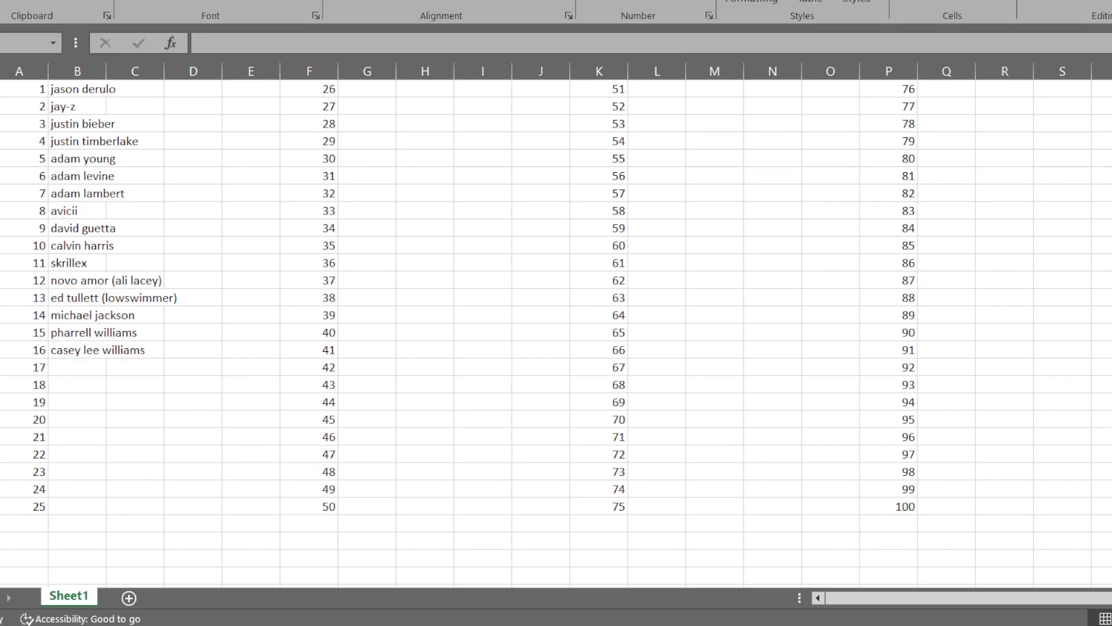
{"action": "key", "text": "Up"}
{"action": "key", "text": "BackSpace"}
{"action": "key", "text": "Escape"}
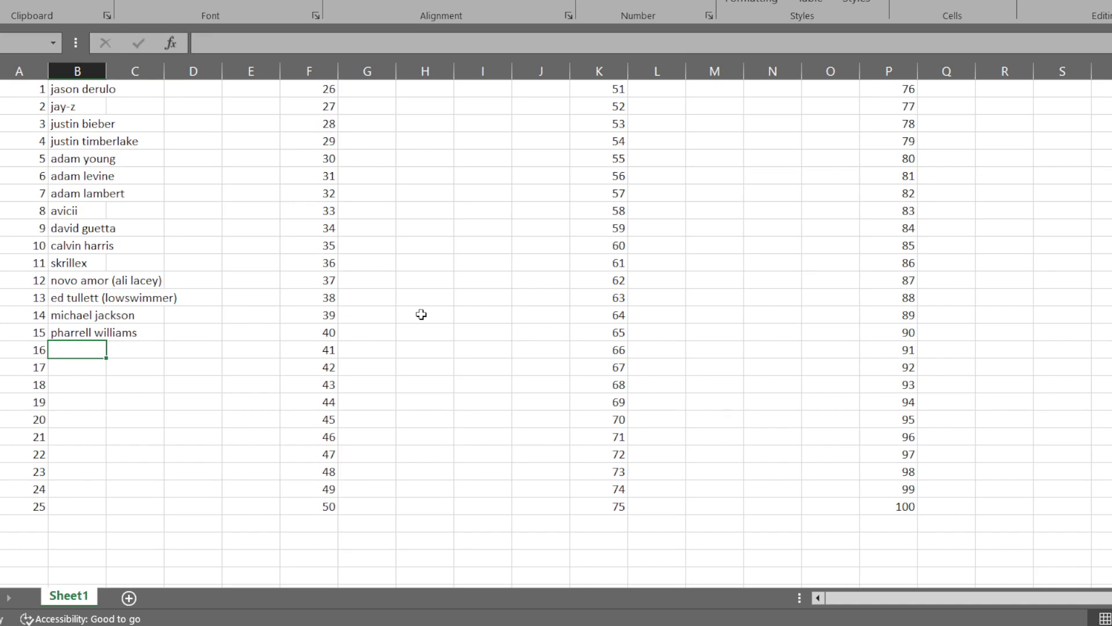
Enter jeff williams and sasakure.uk in column B beside numbers 16 and 17
{"action": "type", "text": "jeff williams"}
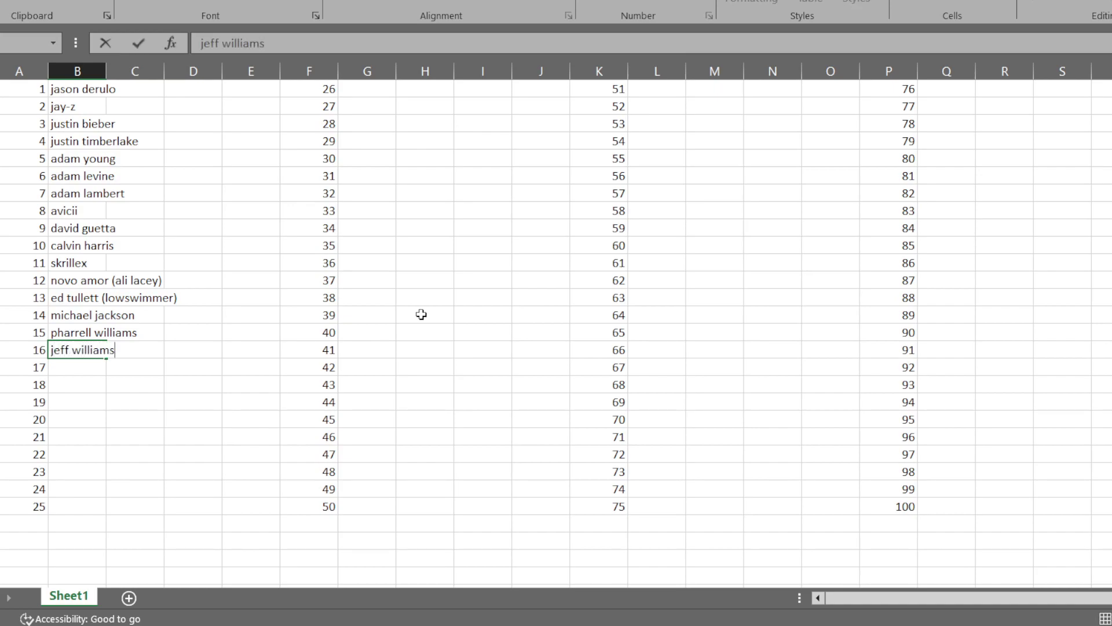
{"action": "key", "text": "Return"}
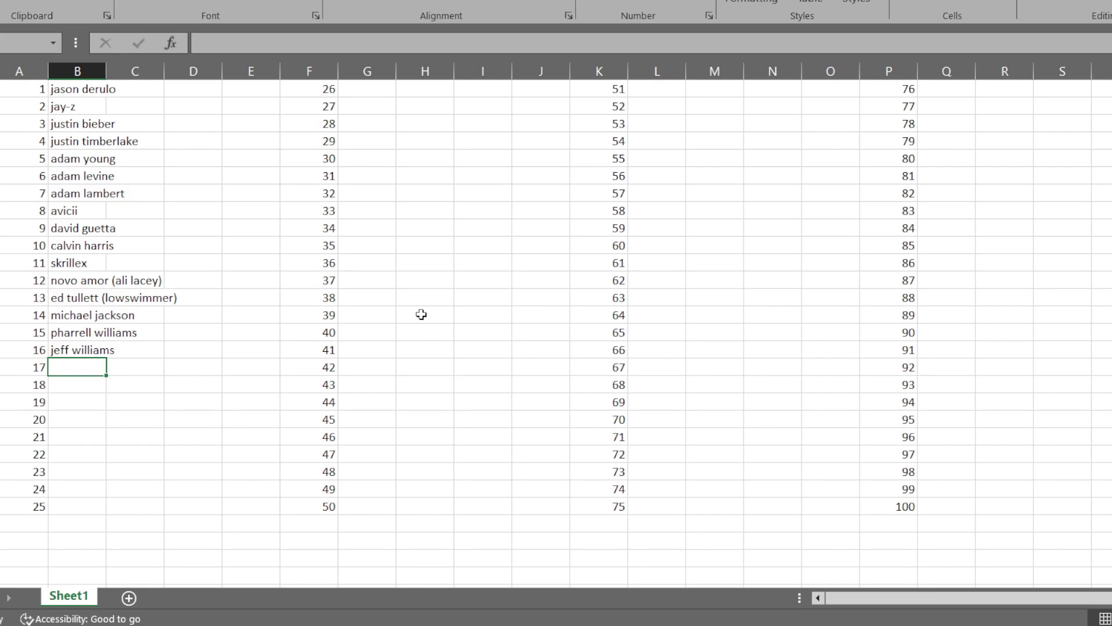
{"action": "type", "text": "sa"}
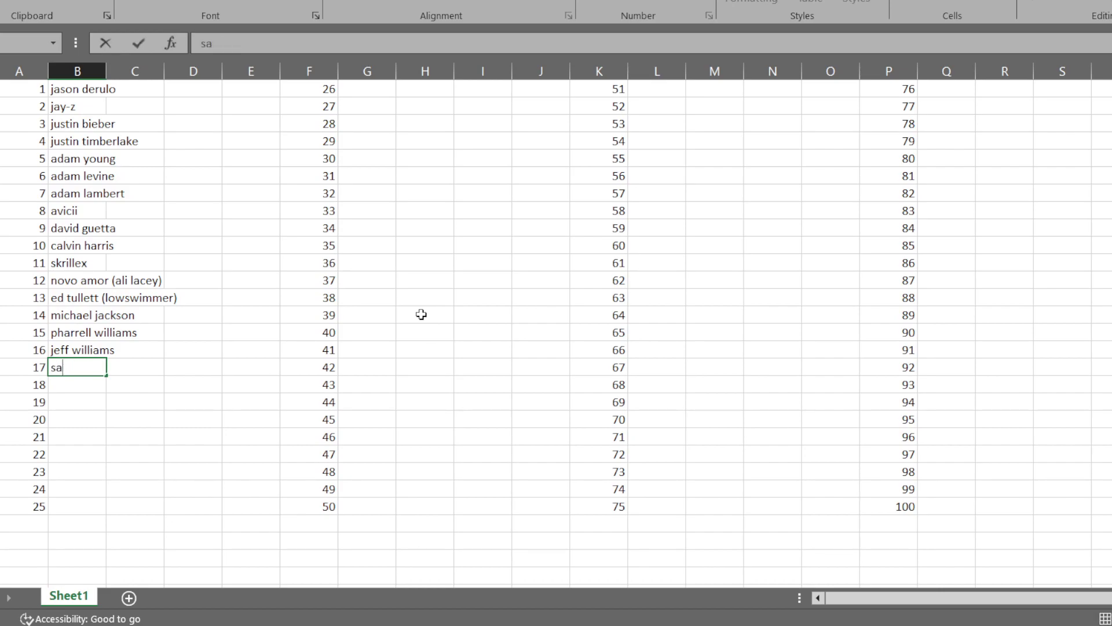
{"action": "type", "text": "sakure.uk"}
{"action": "key", "text": "Left"}
{"action": "key", "text": "Left"}
{"action": "key", "text": "Left"}
{"action": "type", "text": "e"}
{"action": "key", "text": "Return"}
{"action": "type", "text": "y"}
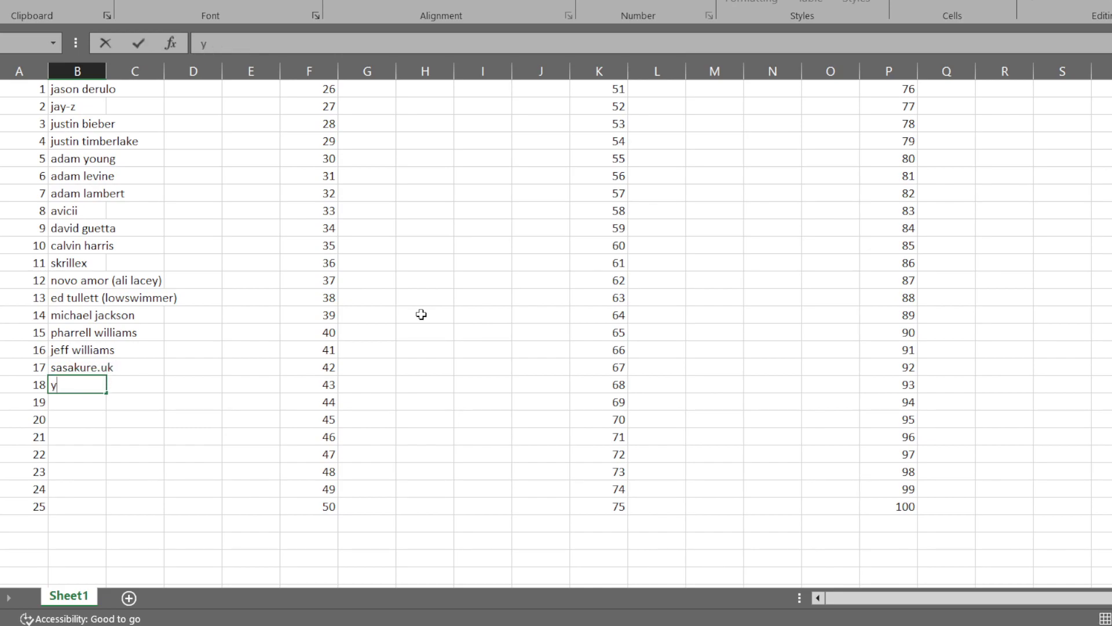
{"action": "type", "text": "uuki miyake"}
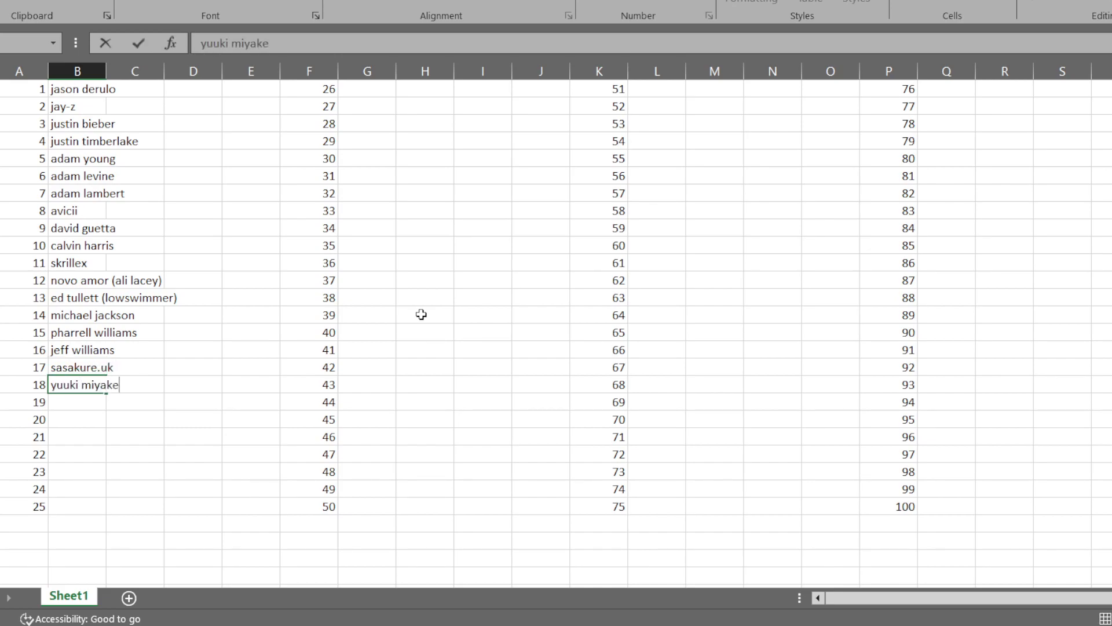
{"action": "type", "text": " (mi8k"}
{"action": "key", "text": "BackSpace"}
{"action": "type", "text": ")"}
{"action": "key", "text": "Return"}
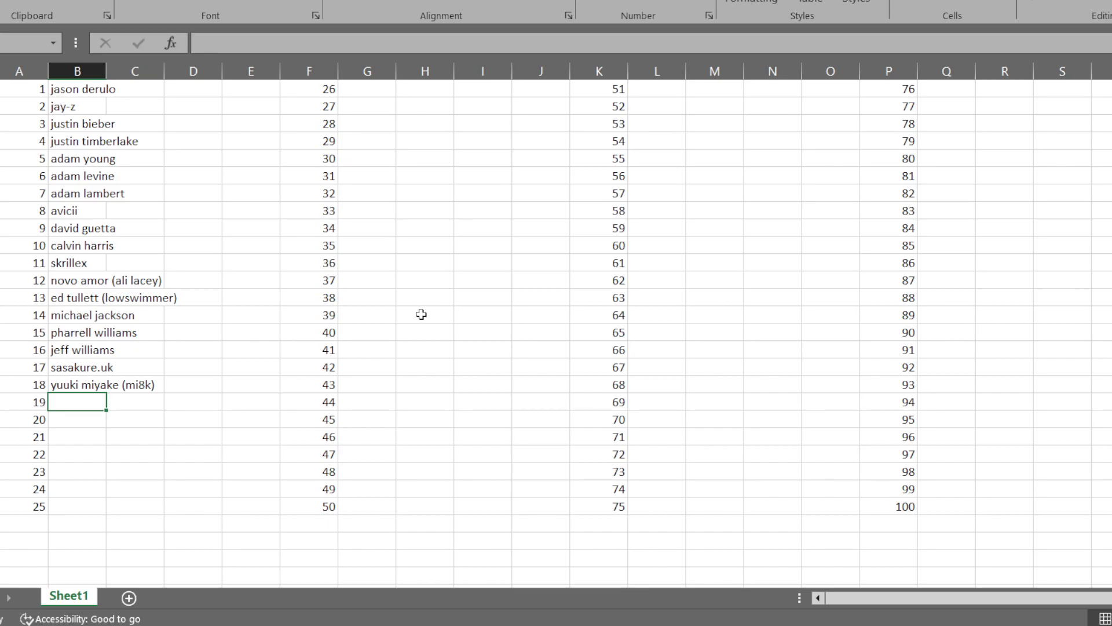
Enter chris brown, ne-yo, usher and blake shelton in column B beside numbers 19 to 22
{"action": "type", "text": "chris brown"}
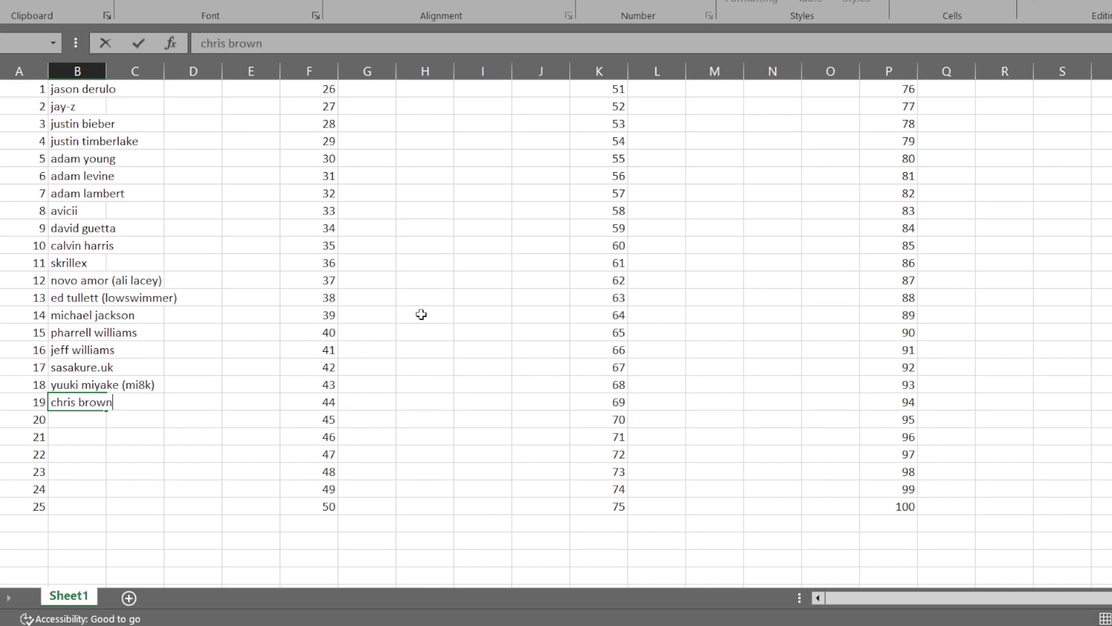
{"action": "key", "text": "Return"}
{"action": "type", "text": "ne-"}
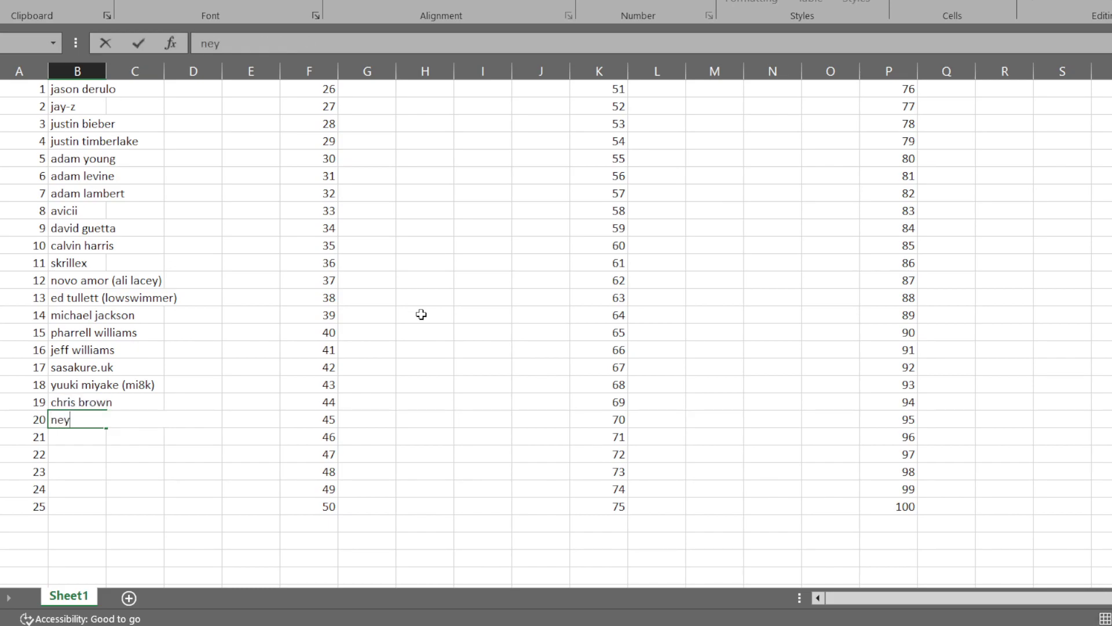
{"action": "type", "text": "yo"}
{"action": "key", "text": "Return"}
{"action": "type", "text": "usher"}
{"action": "key", "text": "Return"}
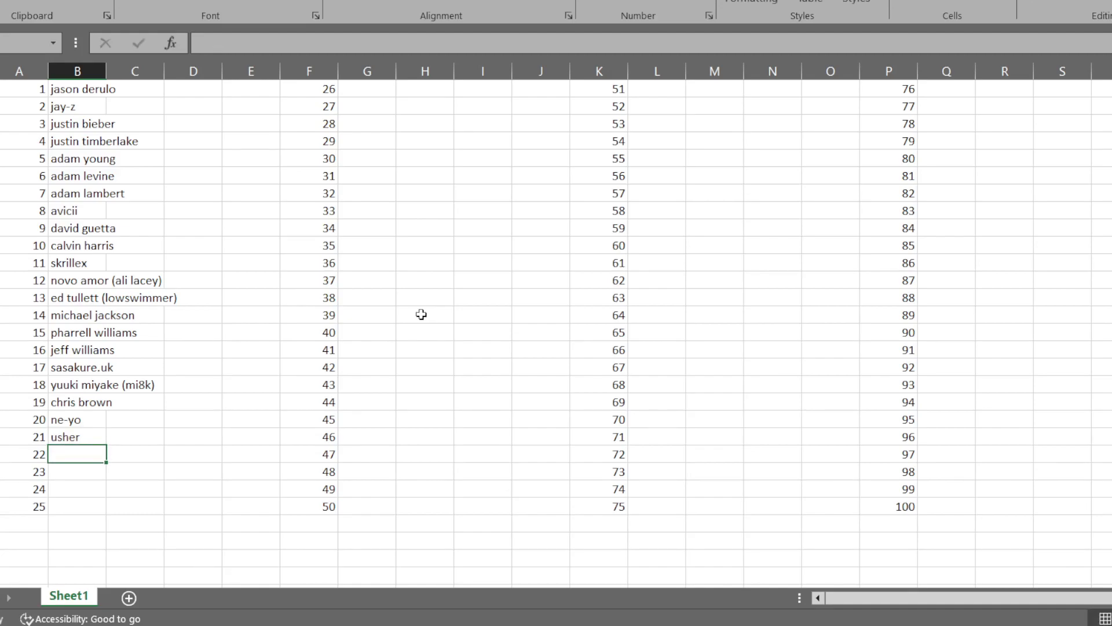
{"action": "type", "text": "blake shelton"}
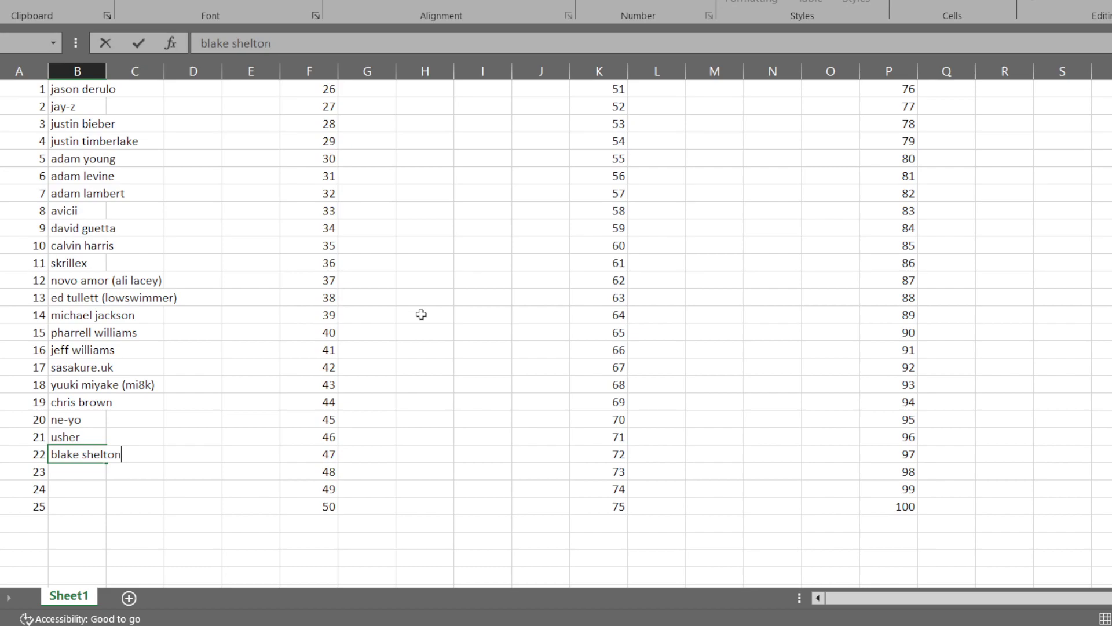
{"action": "key", "text": "Return"}
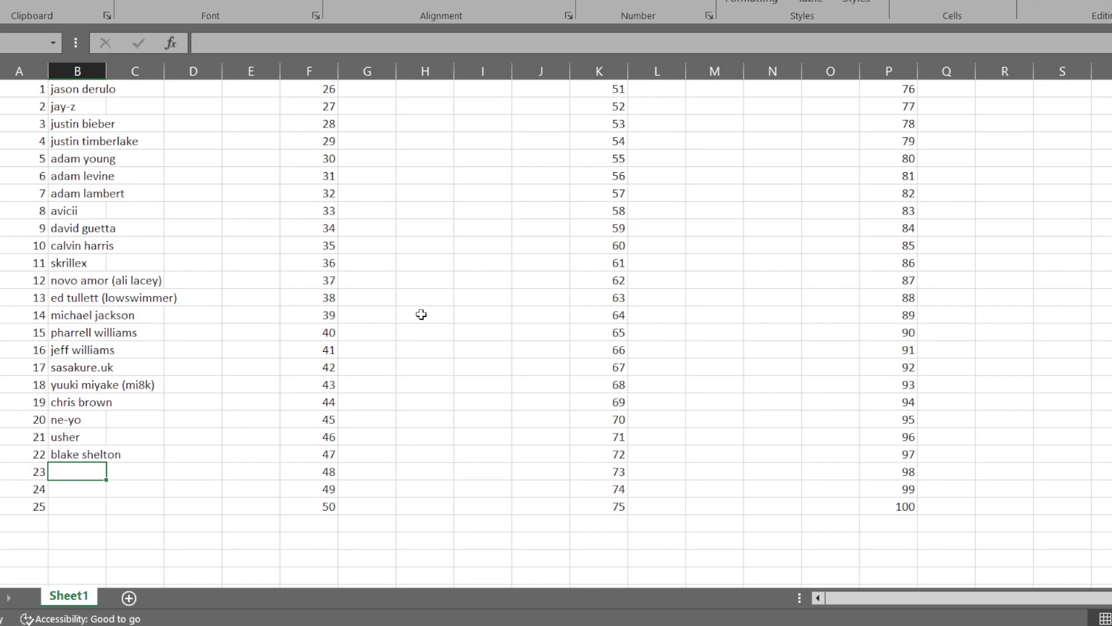
Enter bruno mars, thundercat and anderson paak in column B beside numbers 23 to 25
{"action": "left_click", "coordinate": [421, 314]}
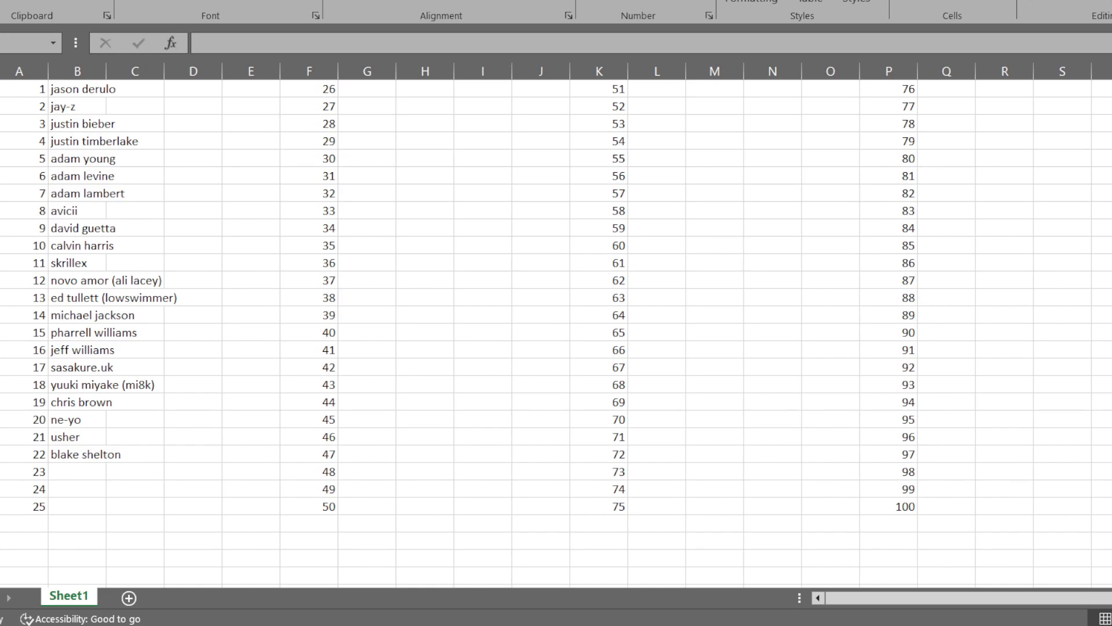
{"action": "left_click", "coordinate": [77, 471]}
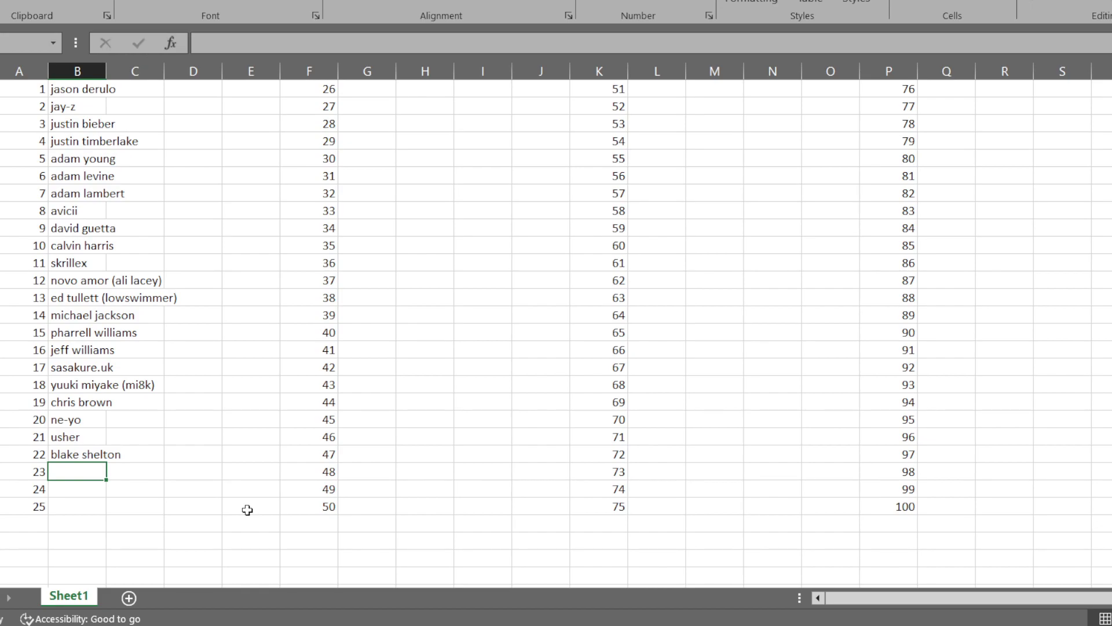
{"action": "type", "text": "bruno mars"}
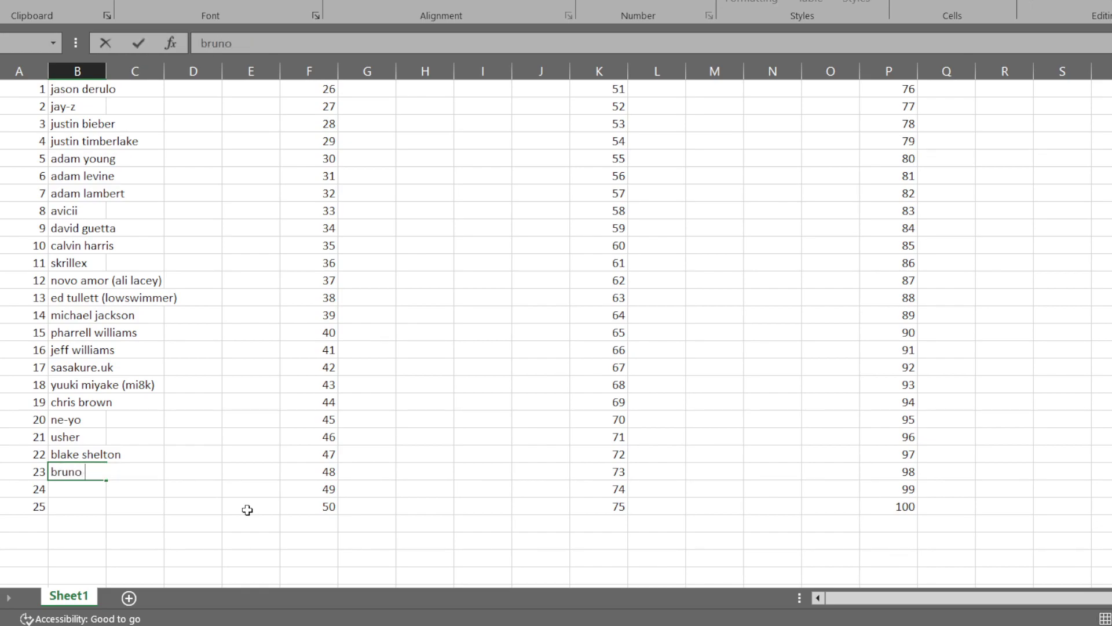
{"action": "key", "text": "Return"}
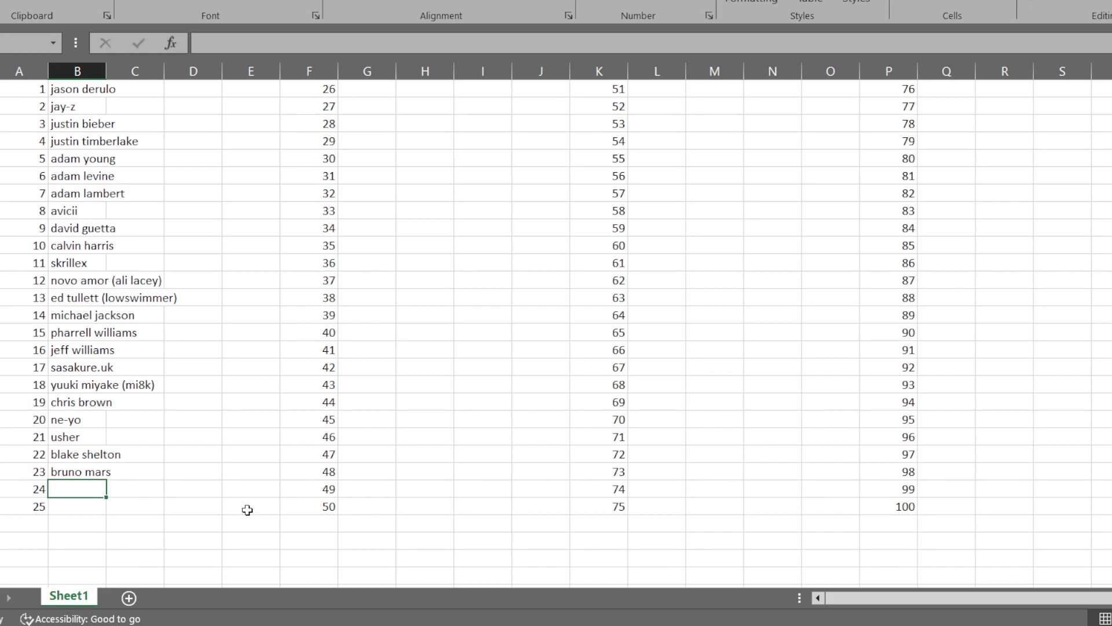
{"action": "type", "text": "thundercat"}
{"action": "key", "text": "Return"}
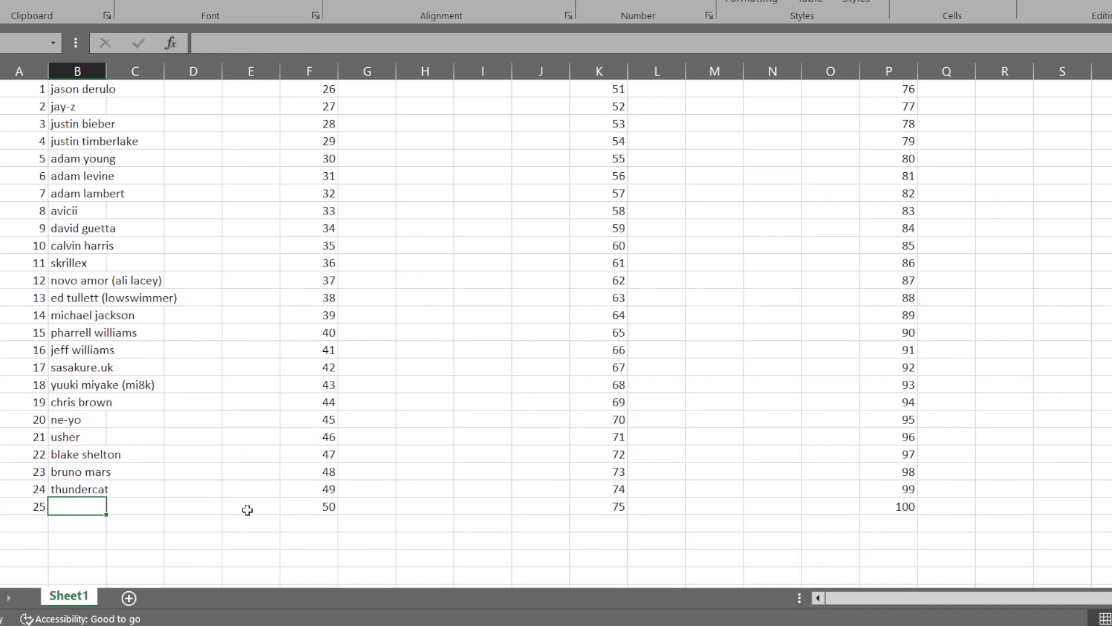
{"action": "type", "text": "anderson"}
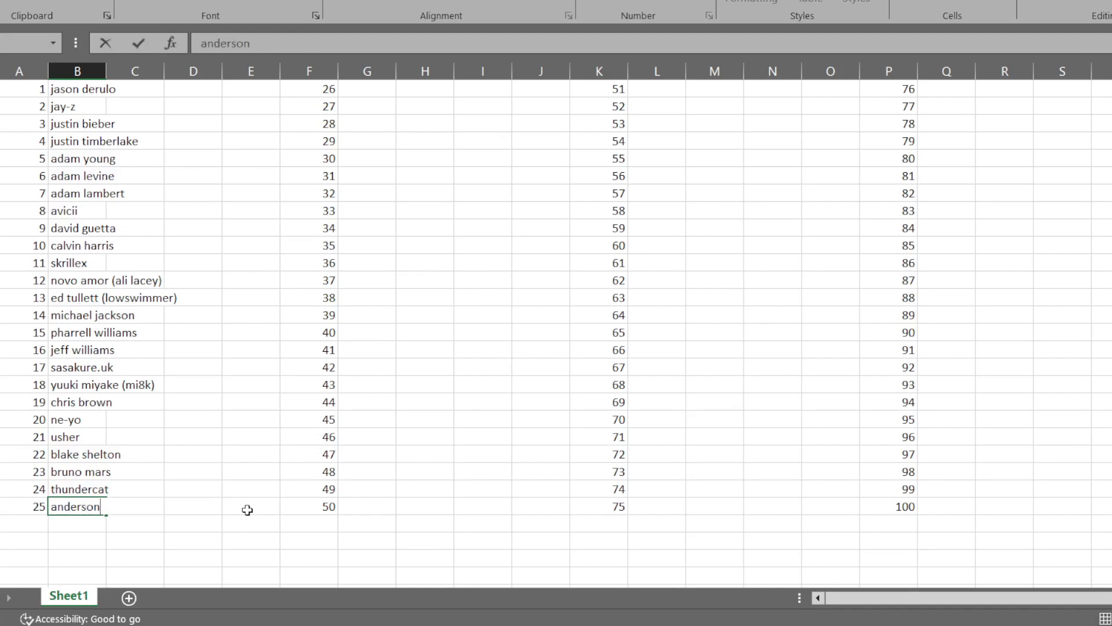
{"action": "type", "text": " paak"}
Enter kamasi washington in column G beside number 26
{"action": "left_click", "coordinate": [382, 93]}
{"action": "type", "text": "kamasi"}
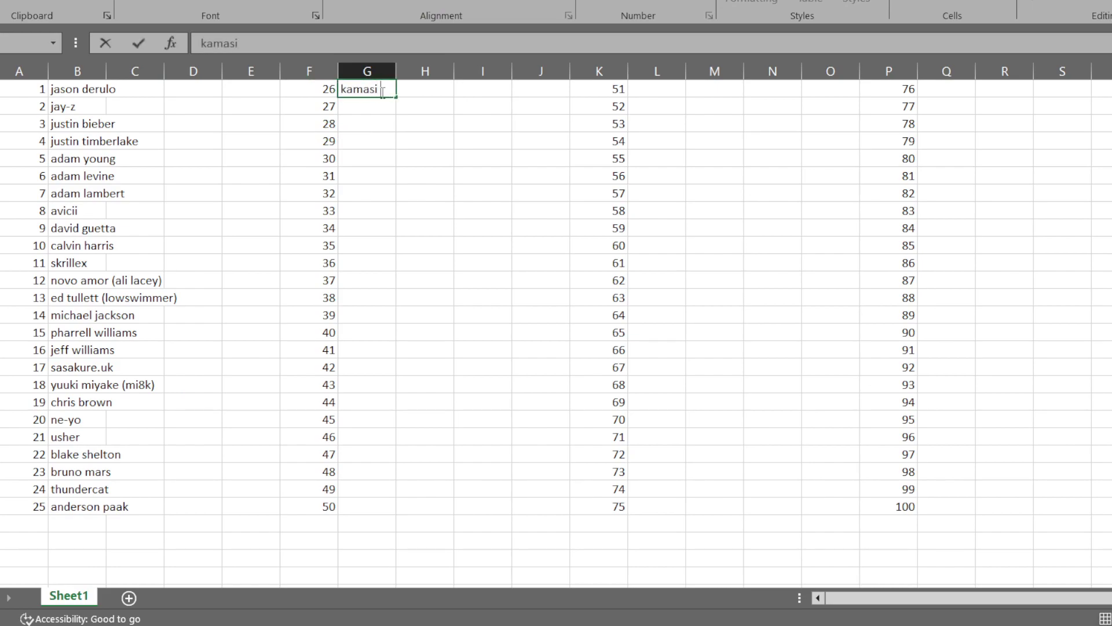
{"action": "type", "text": " washington"}
{"action": "key", "text": "Return"}
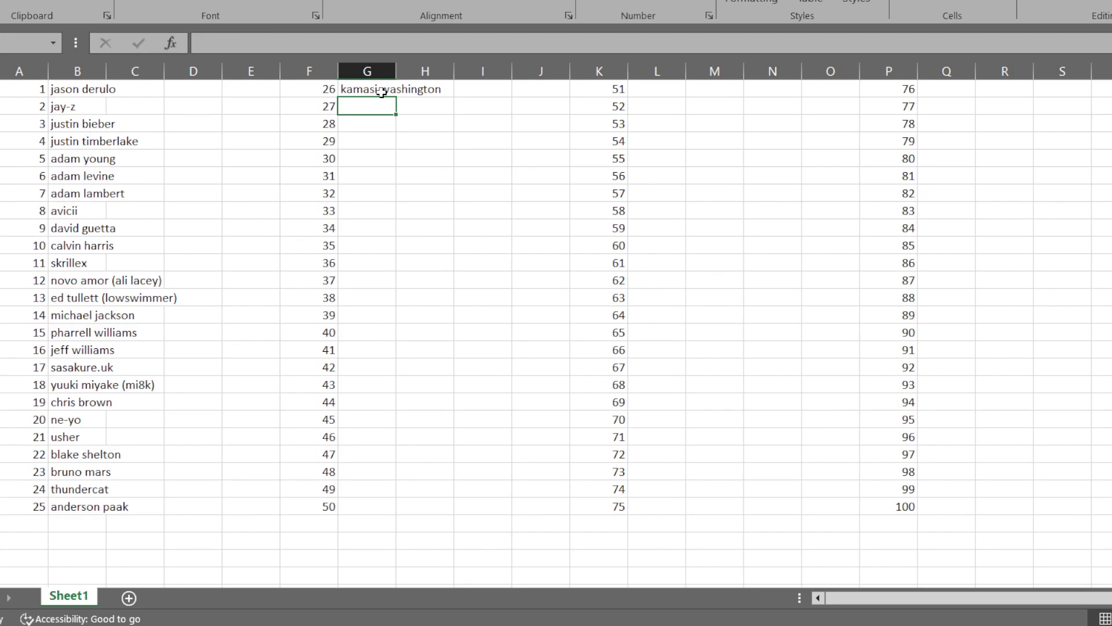
Enter kendrick lamar, drake and j cole in column G beside numbers 27 to 29
{"action": "key", "text": "F2"}
{"action": "key", "text": "Return"}
{"action": "key", "text": "Up"}
{"action": "type", "text": "kendrick lamar"}
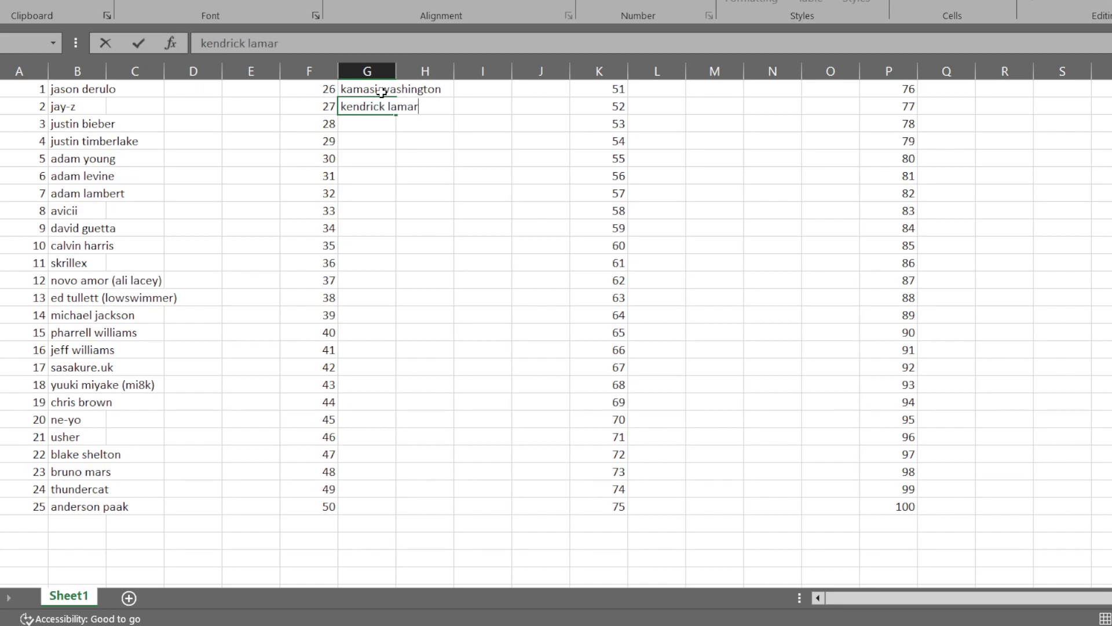
{"action": "key", "text": "Return"}
{"action": "type", "text": "drake"}
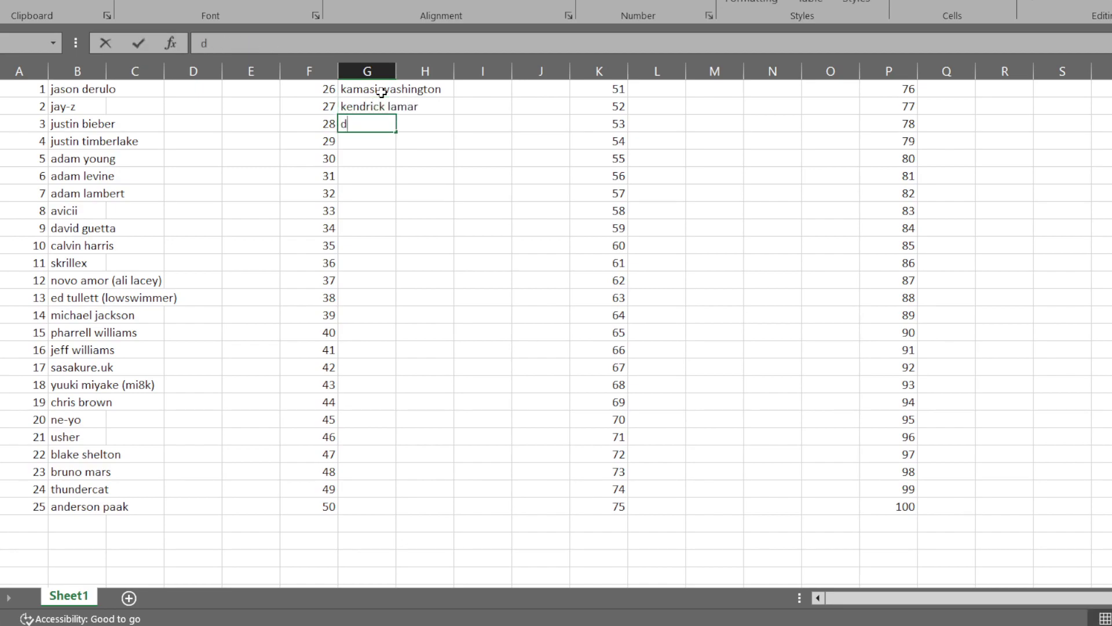
{"action": "key", "text": "Return"}
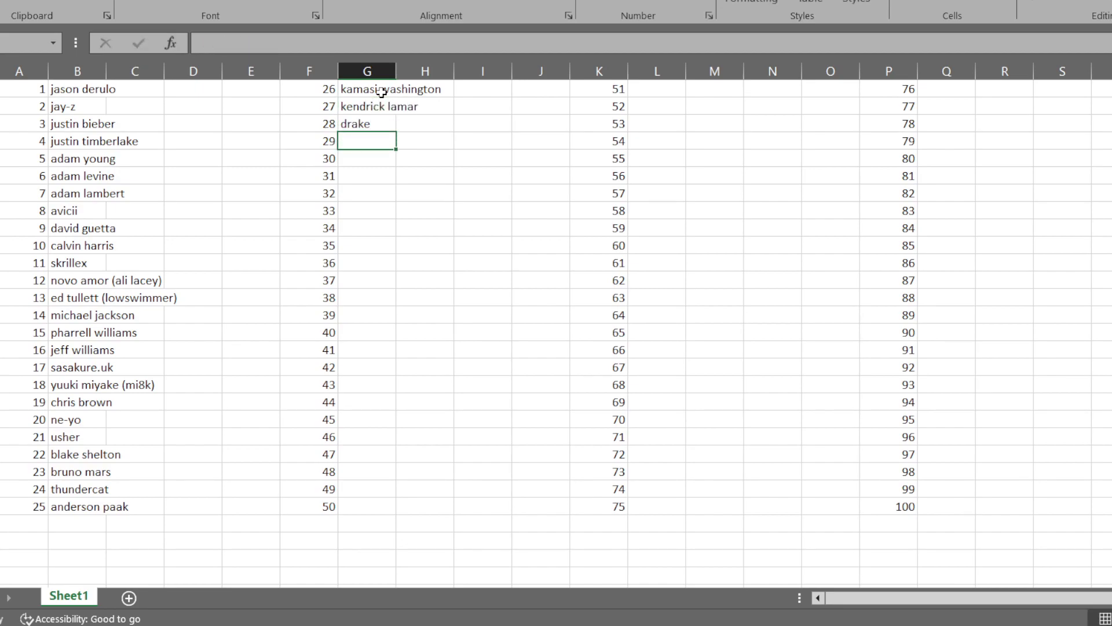
{"action": "type", "text": "j cole"}
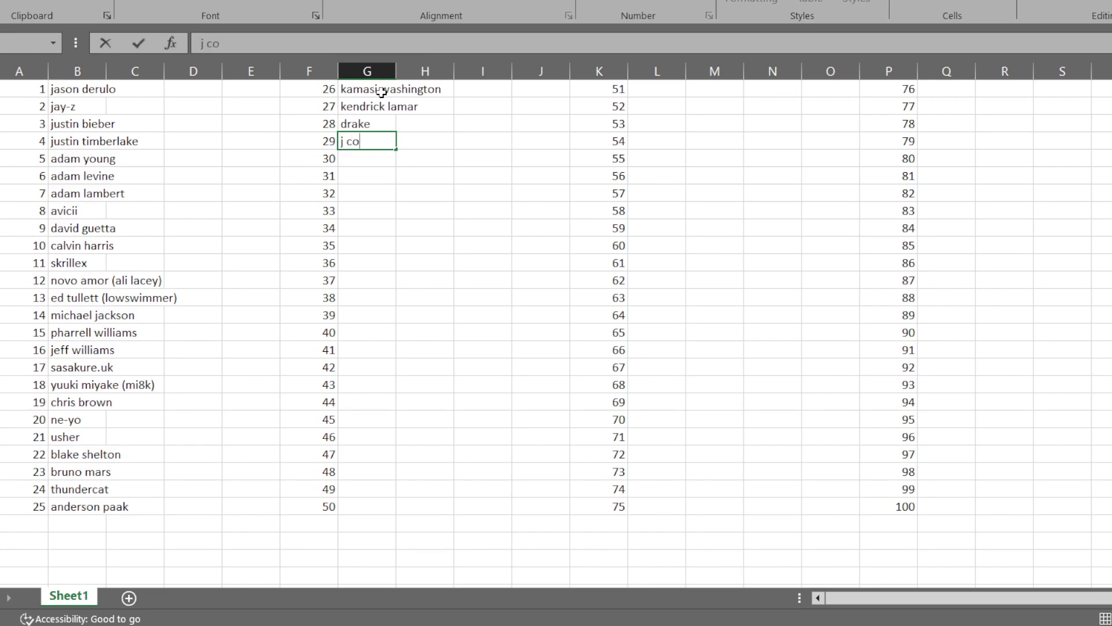
{"action": "key", "text": "Return"}
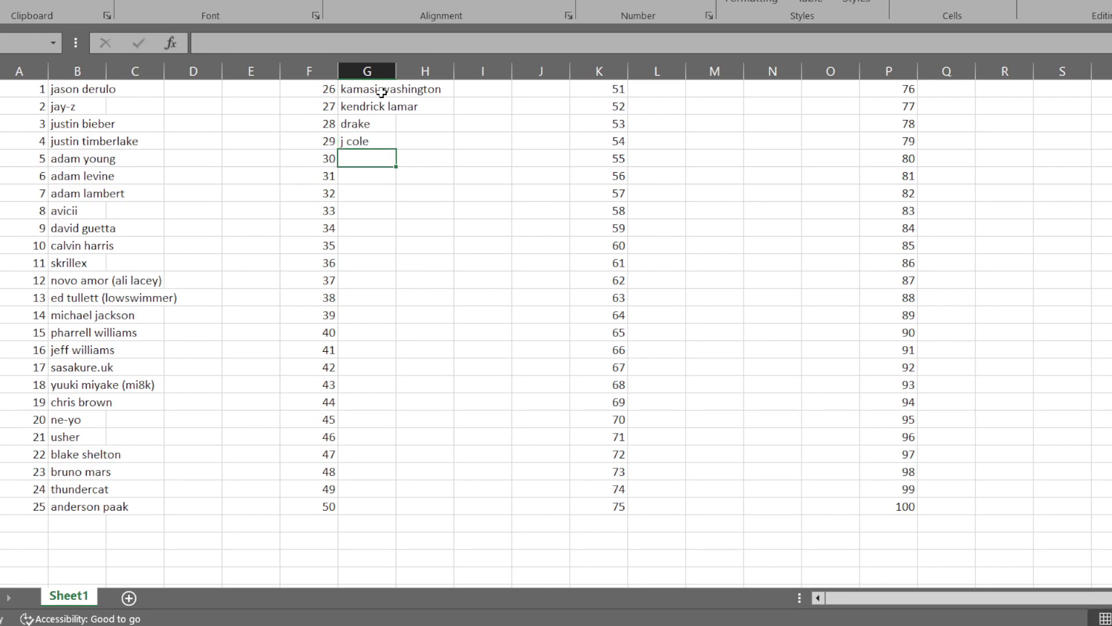
Enter matthew halsall, george clanton and iglooghost in column G beside numbers 30 to 32
{"action": "type", "text": "m"}
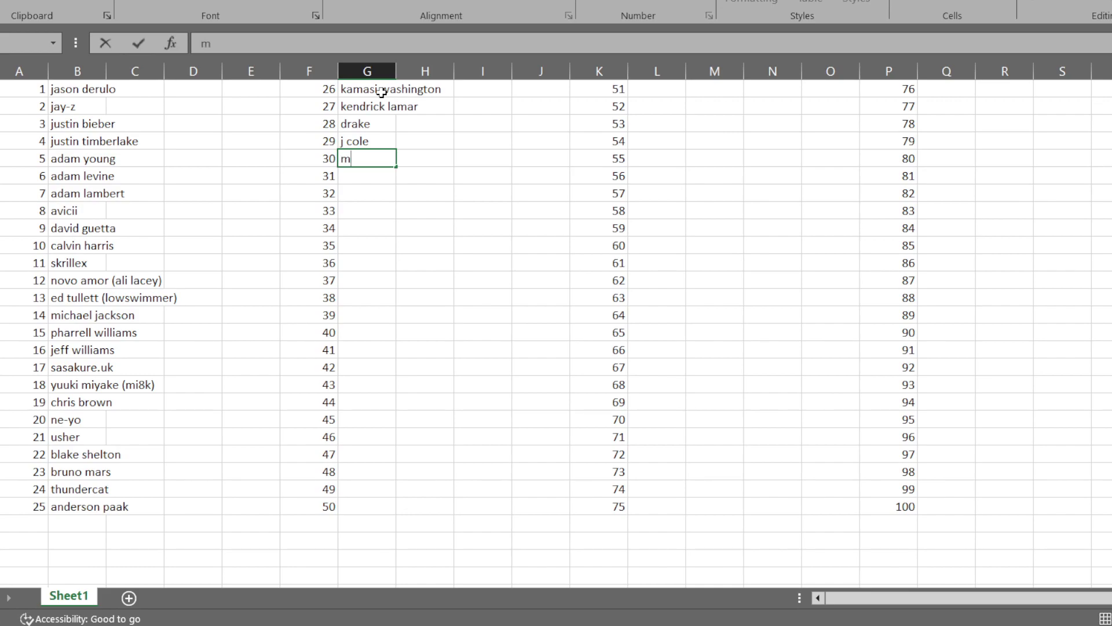
{"action": "type", "text": "atthew halsall"}
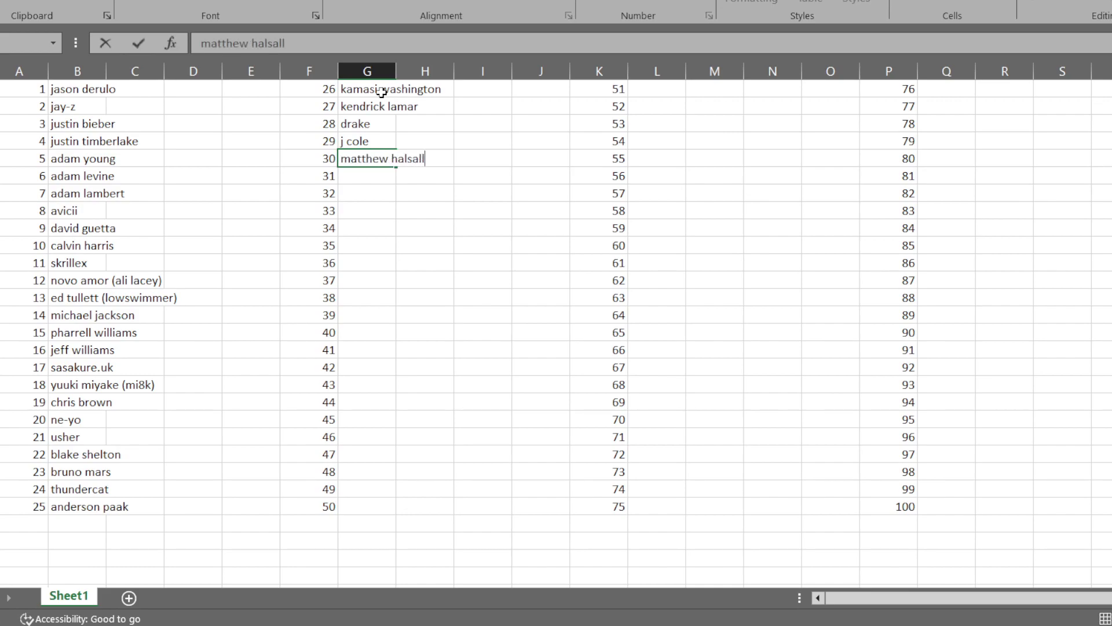
{"action": "key", "text": "Return"}
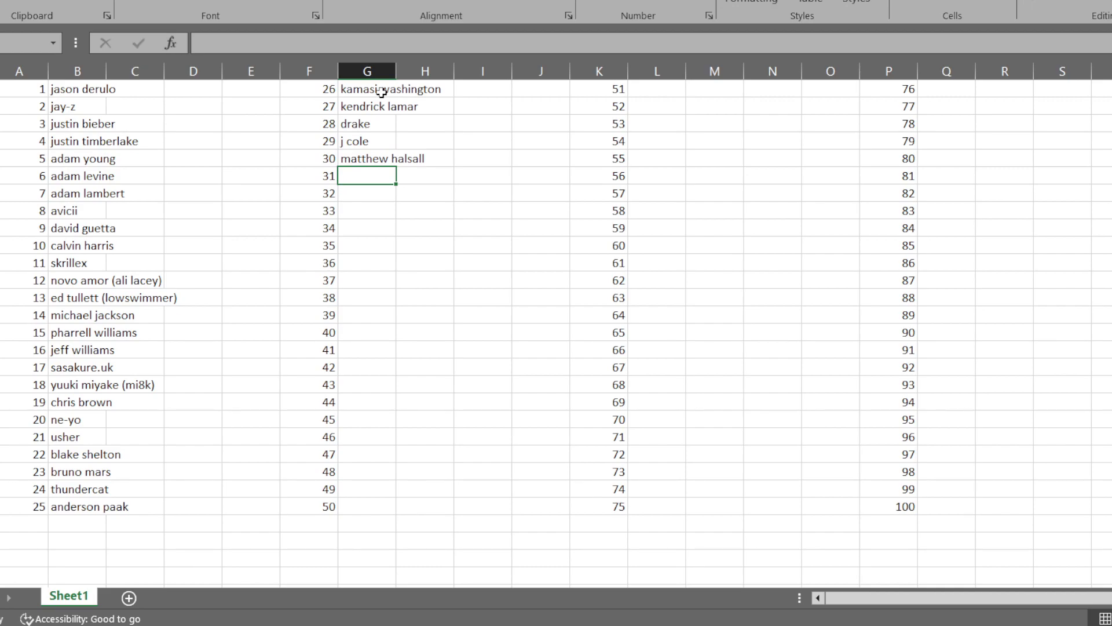
{"action": "type", "text": "george clanton"}
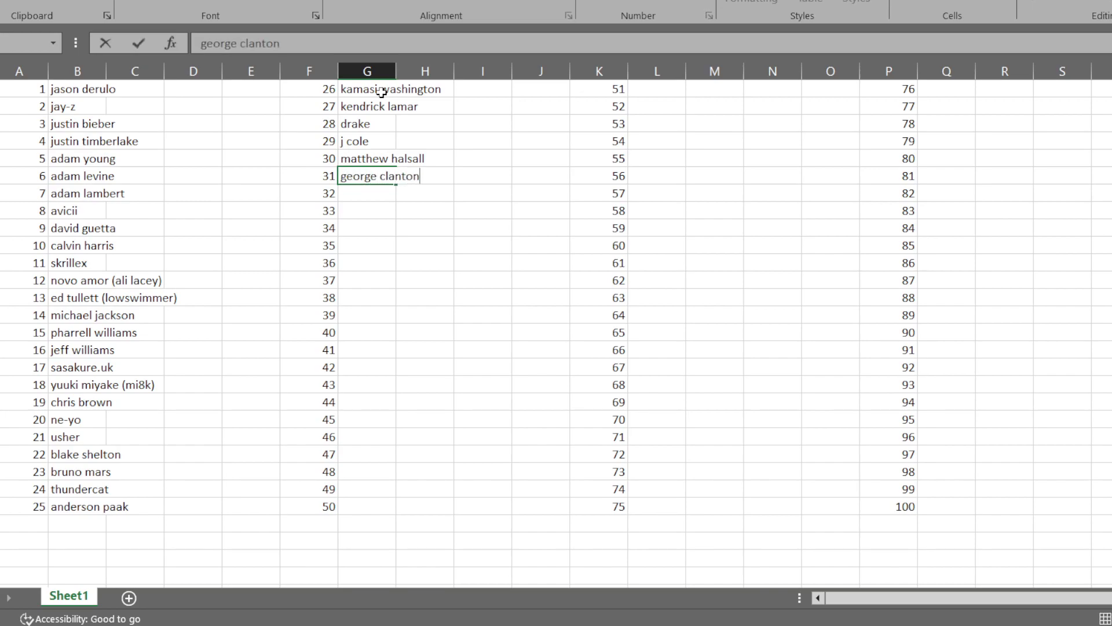
{"action": "key", "text": "Return"}
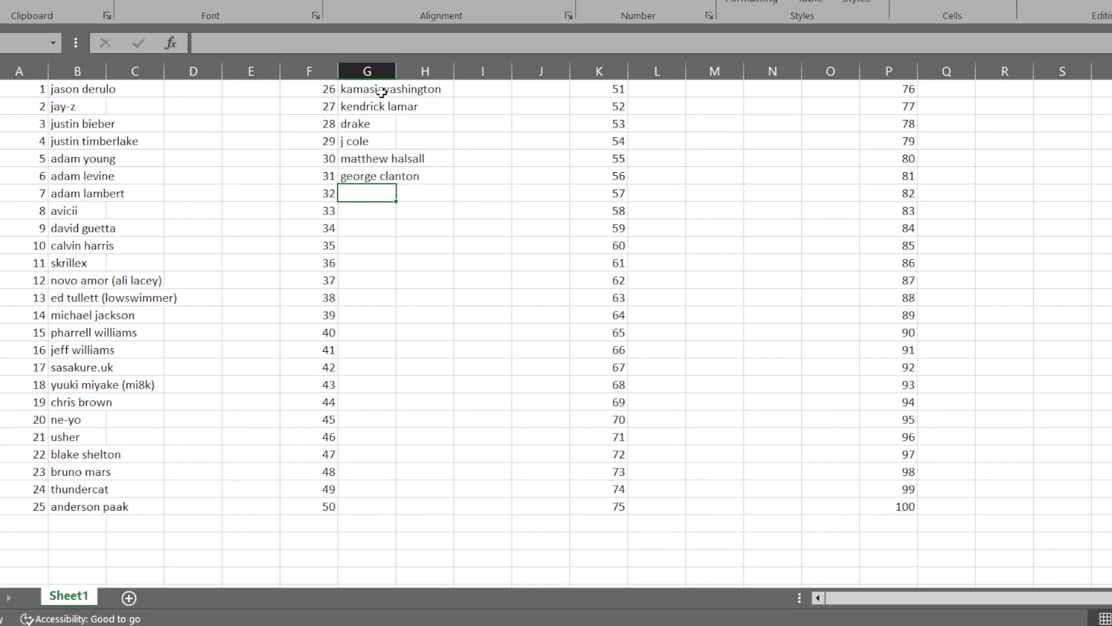
{"action": "type", "text": "iglooghost"}
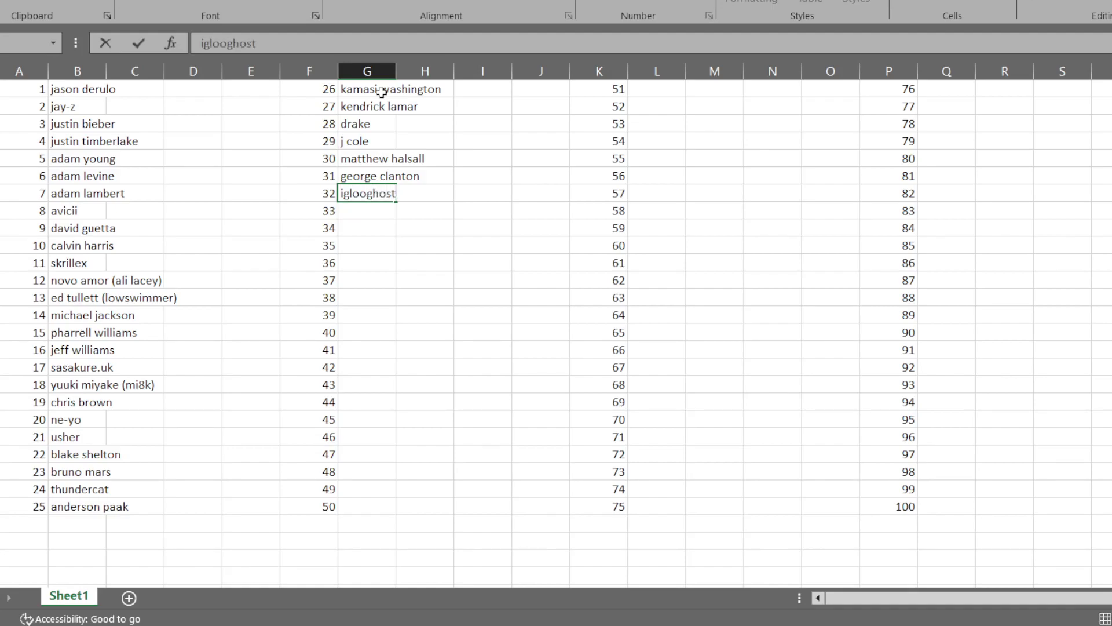
{"action": "key", "text": "Return"}
{"action": "key", "text": "Up"}
{"action": "key", "text": "Down"}
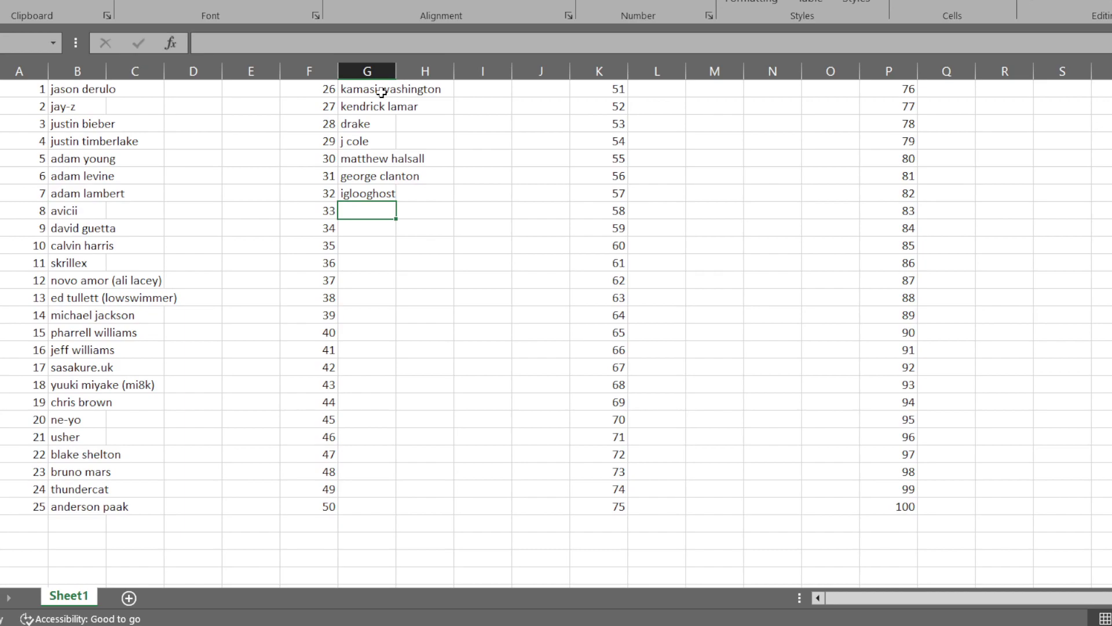
Enter post malone, lewis capaldi and nick jonas in column G beside numbers 33 to 35
{"action": "type", "text": "post malone"}
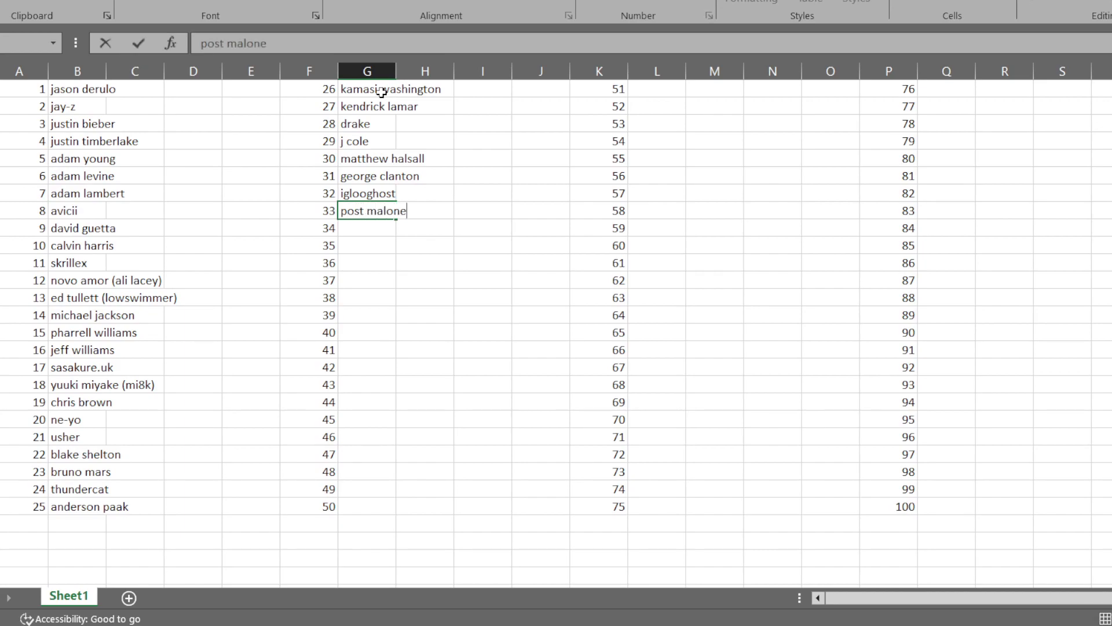
{"action": "key", "text": "Return"}
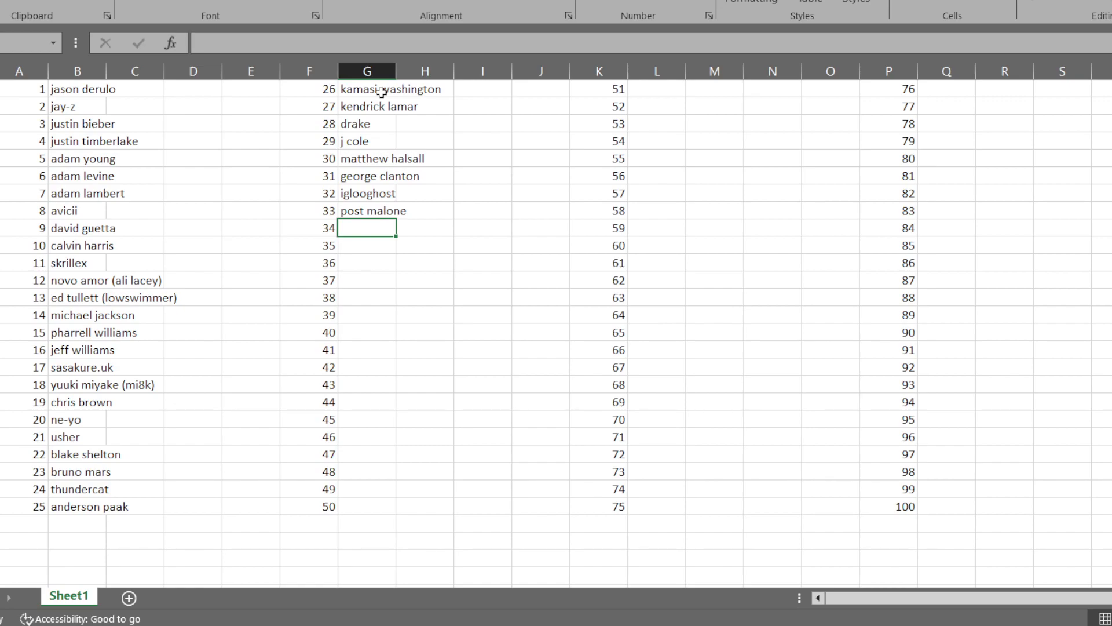
{"action": "type", "text": "lewis ca"}
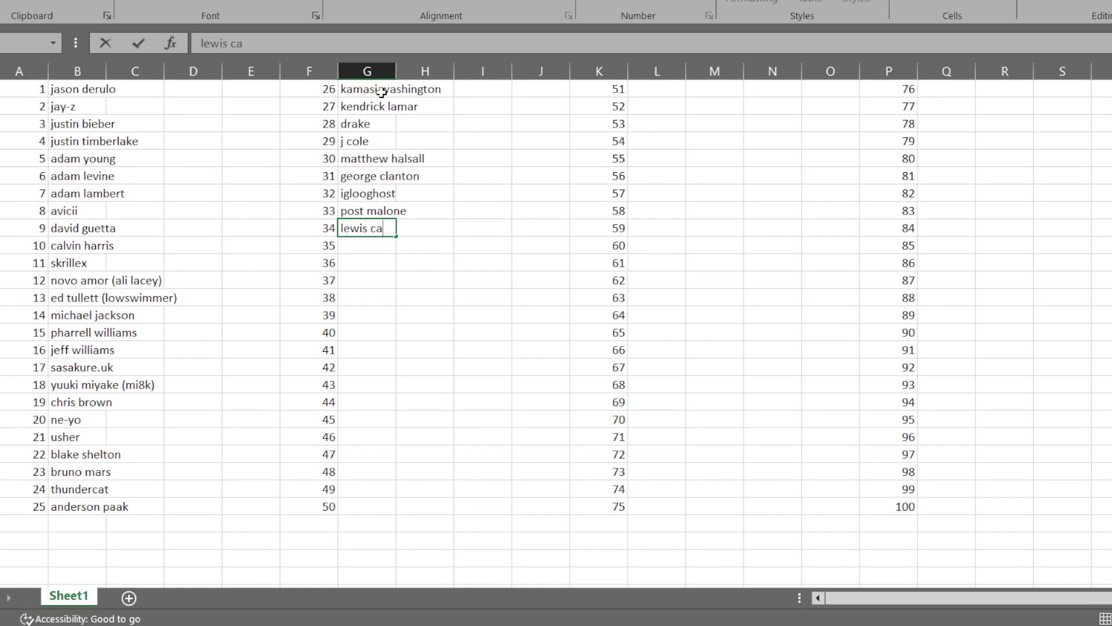
{"action": "type", "text": "paldi"}
{"action": "key", "text": "Return"}
{"action": "type", "text": "ni"}
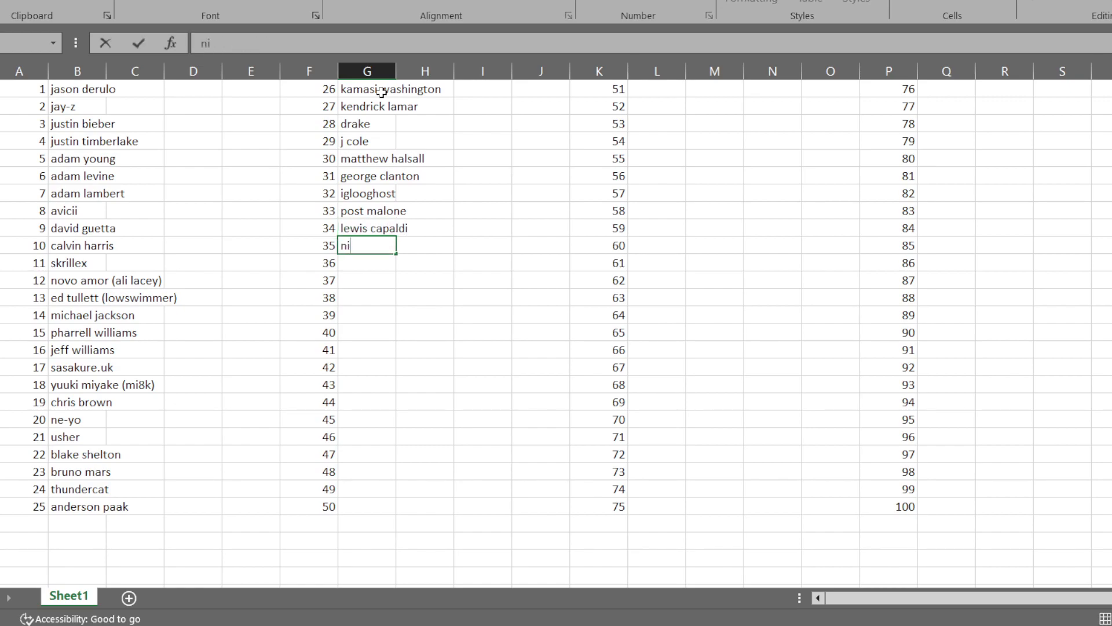
{"action": "type", "text": "ck jonas"}
{"action": "key", "text": "Return"}
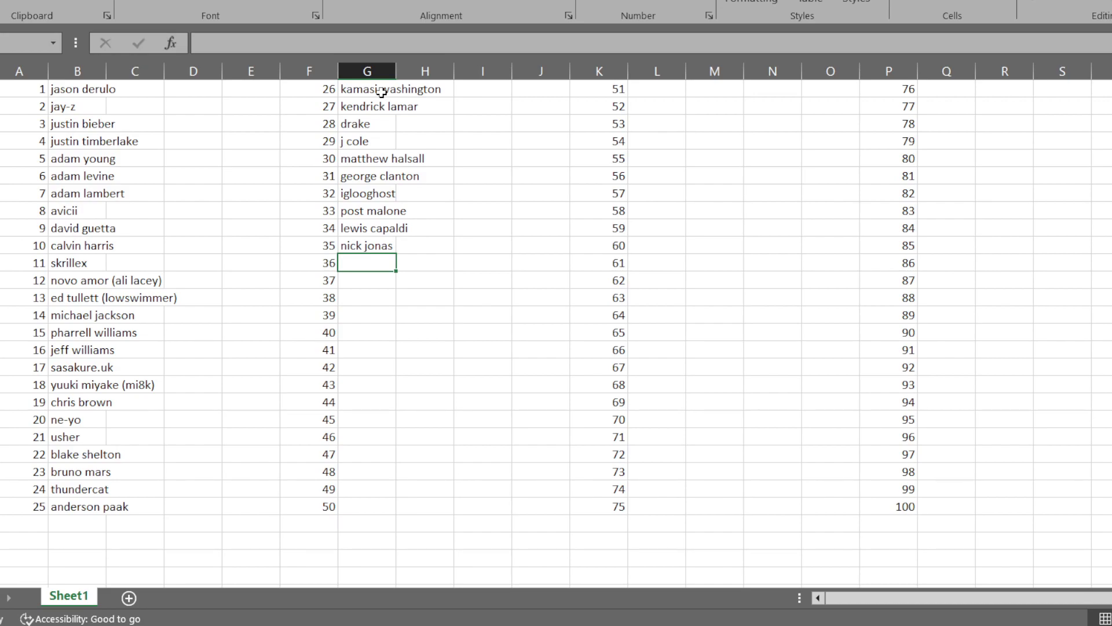
Enter harry styles, zayn malik and the weeknd in column G beside numbers 36 to 38
{"action": "type", "text": "ha"}
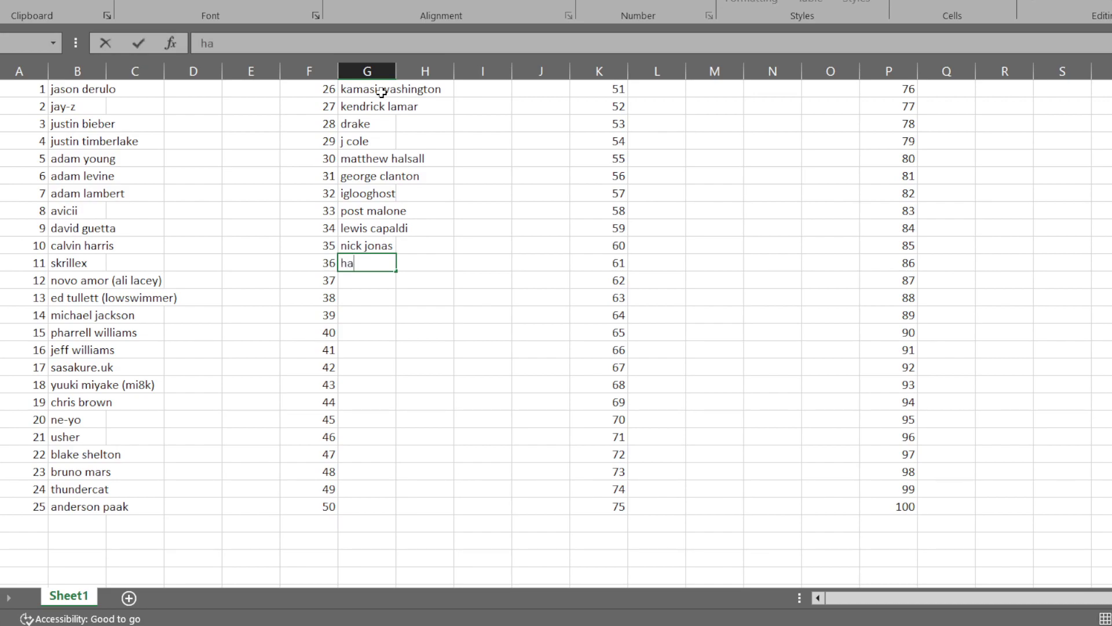
{"action": "type", "text": "rry styles"}
{"action": "key", "text": "Return"}
{"action": "type", "text": "zayn malik"}
{"action": "key", "text": "Return"}
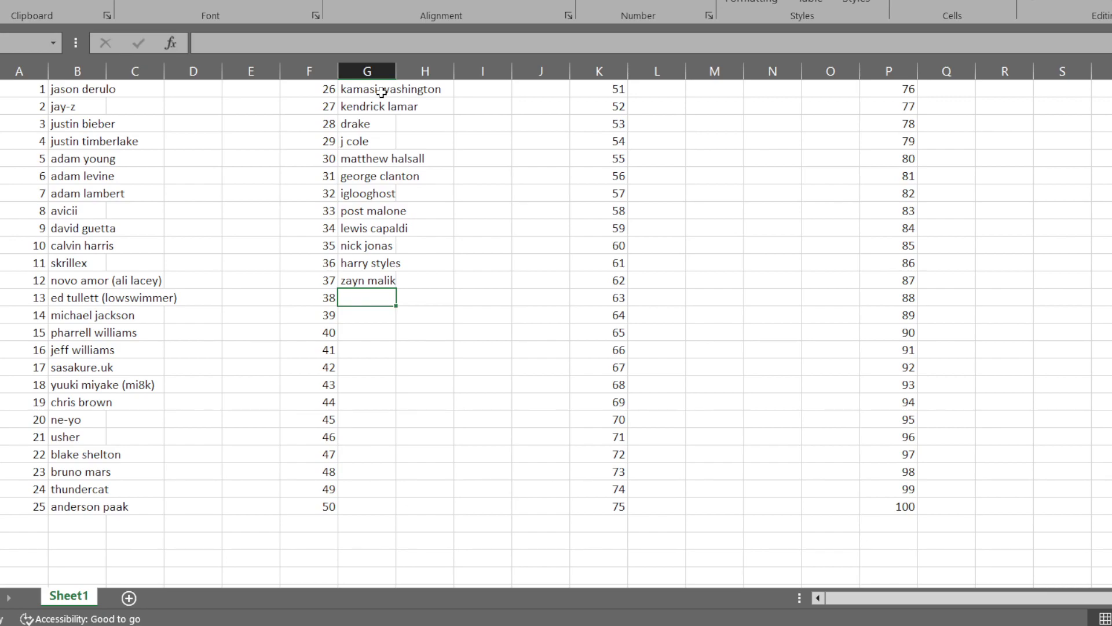
{"action": "type", "text": "the weeknd"}
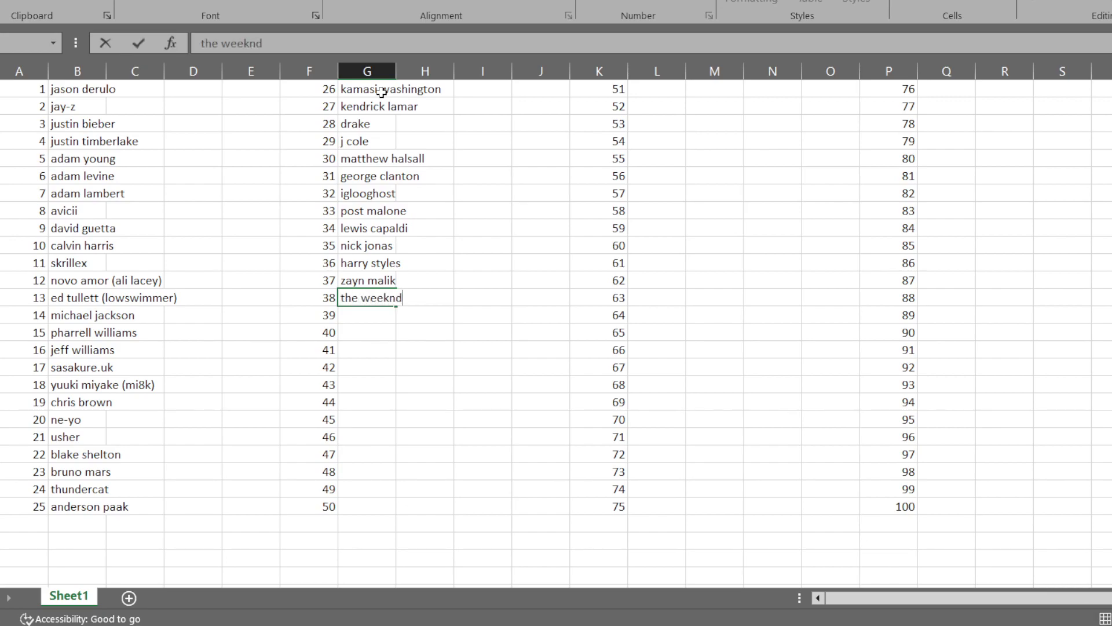
{"action": "key", "text": "Return"}
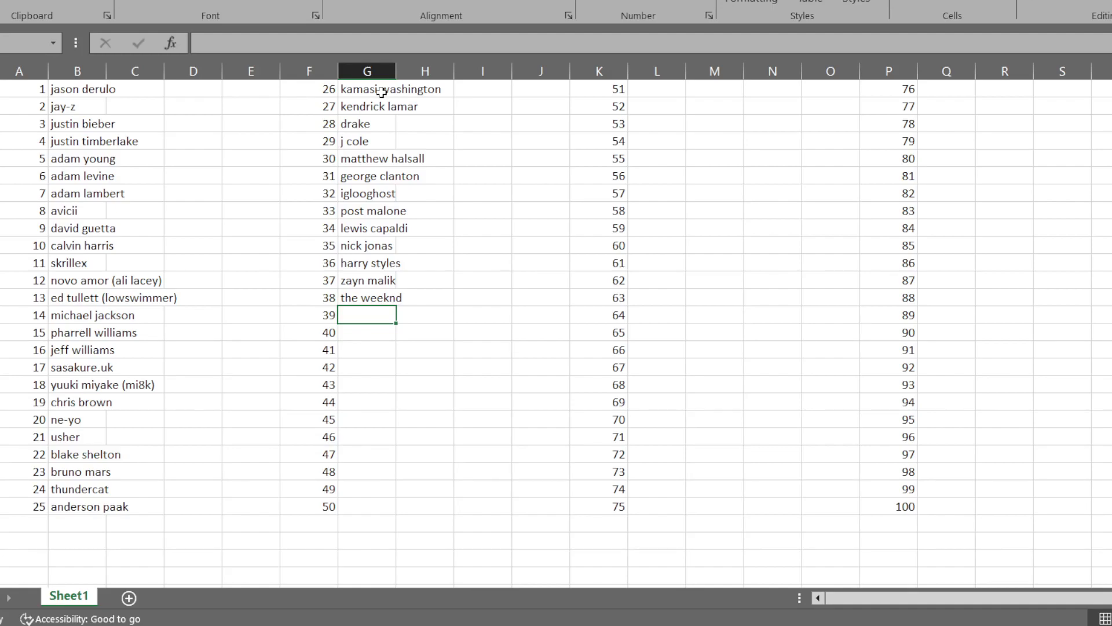
Enter will.i.am, deadmau5 and glacier in column G beside numbers 39 to 41
{"action": "type", "text": "will.i.am"}
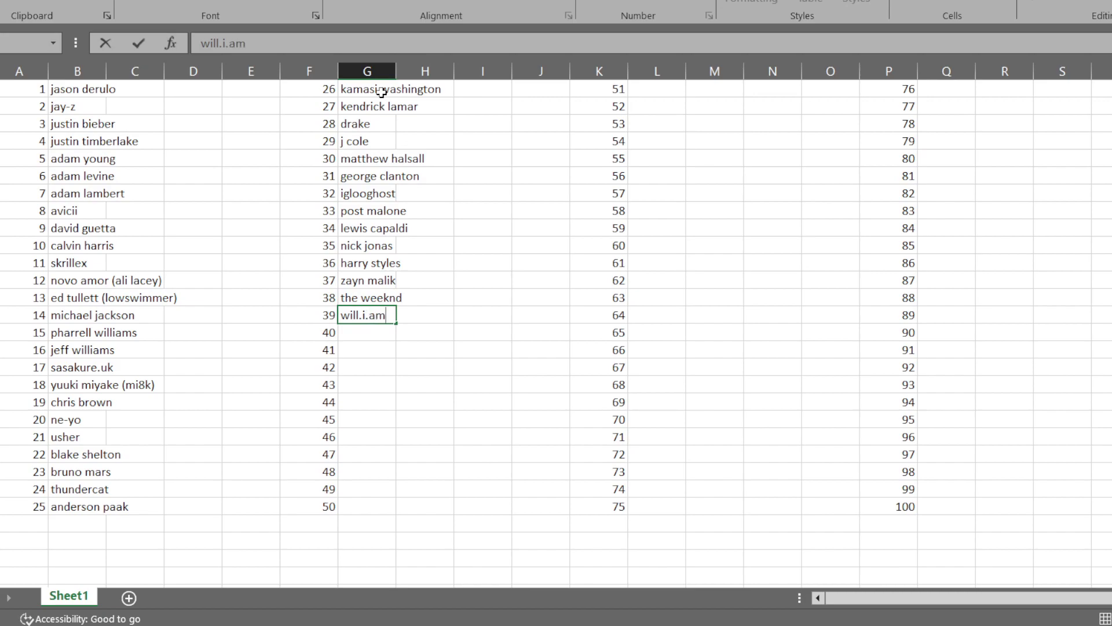
{"action": "key", "text": "Return"}
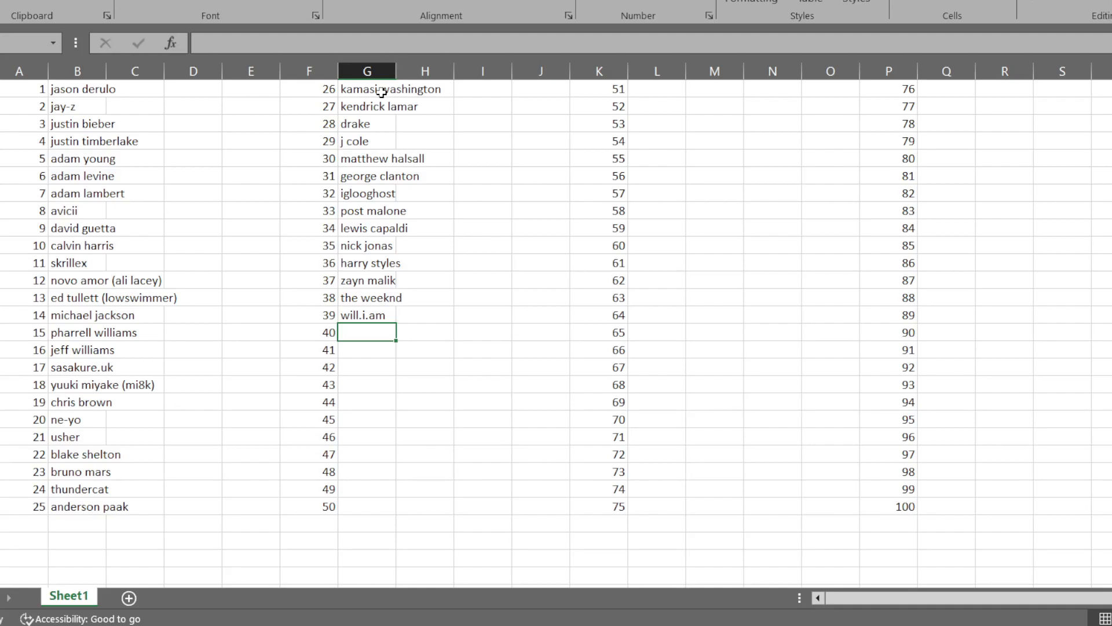
{"action": "type", "text": "deadmau5"}
{"action": "key", "text": "Return"}
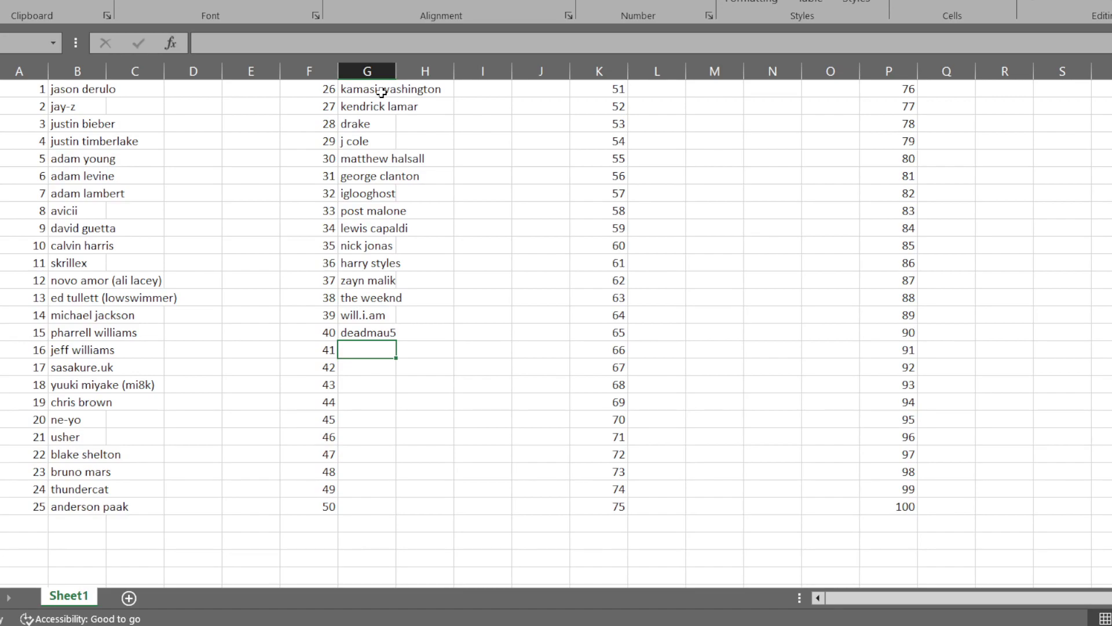
{"action": "type", "text": "glacier"}
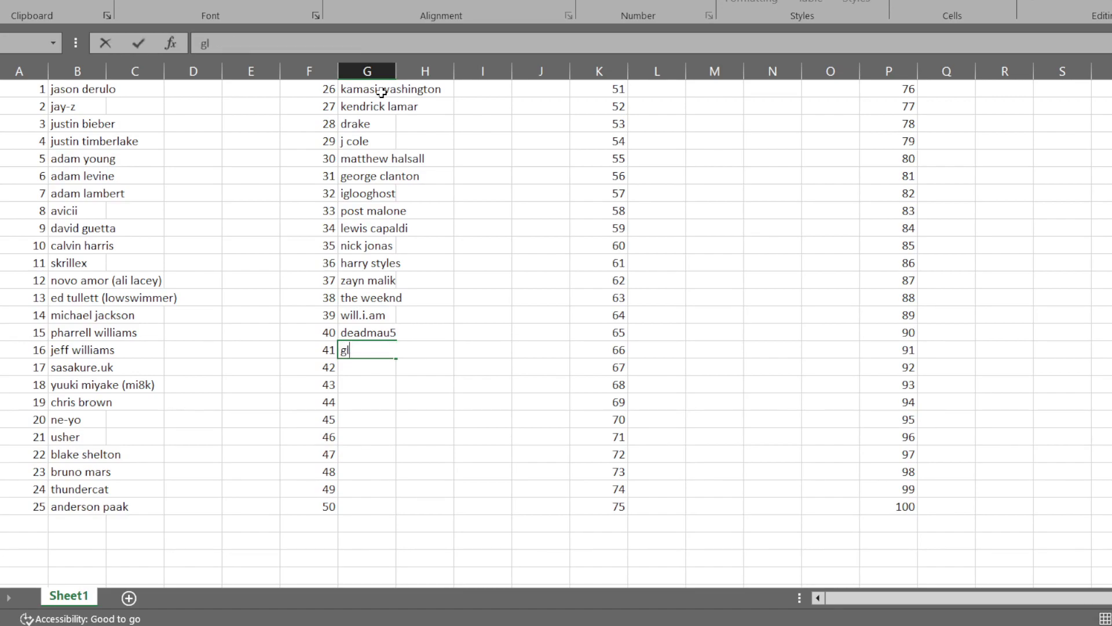
{"action": "key", "text": "Return"}
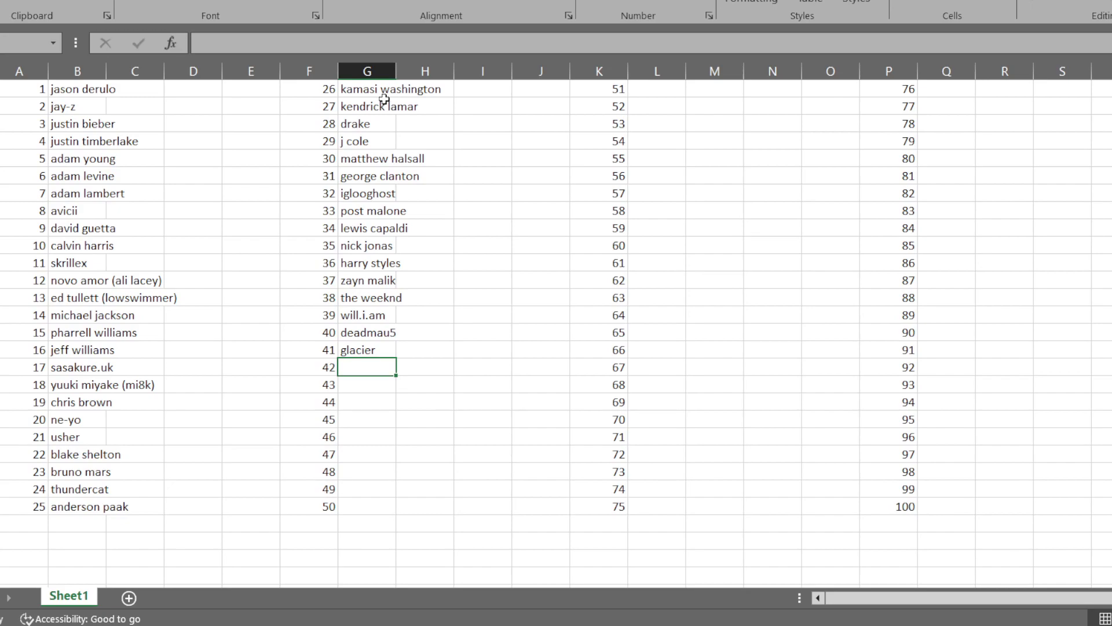
Enter jimi hendrix, kurt cobain and mike shinoda in column G beside numbers 42 to 44
{"action": "type", "text": "jimi hendrix"}
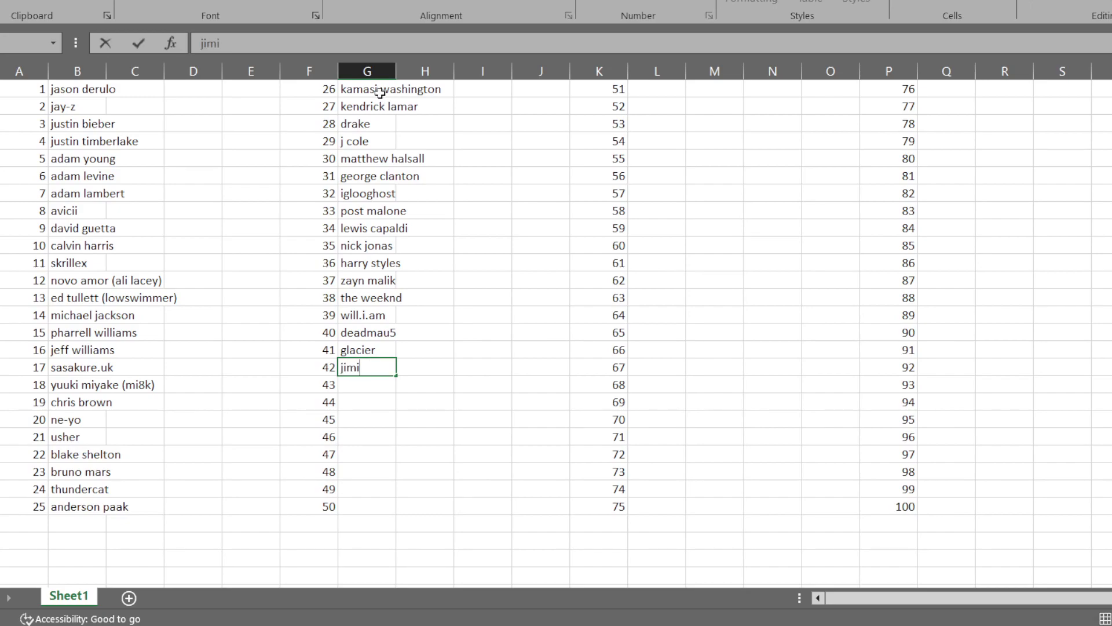
{"action": "key", "text": "Return"}
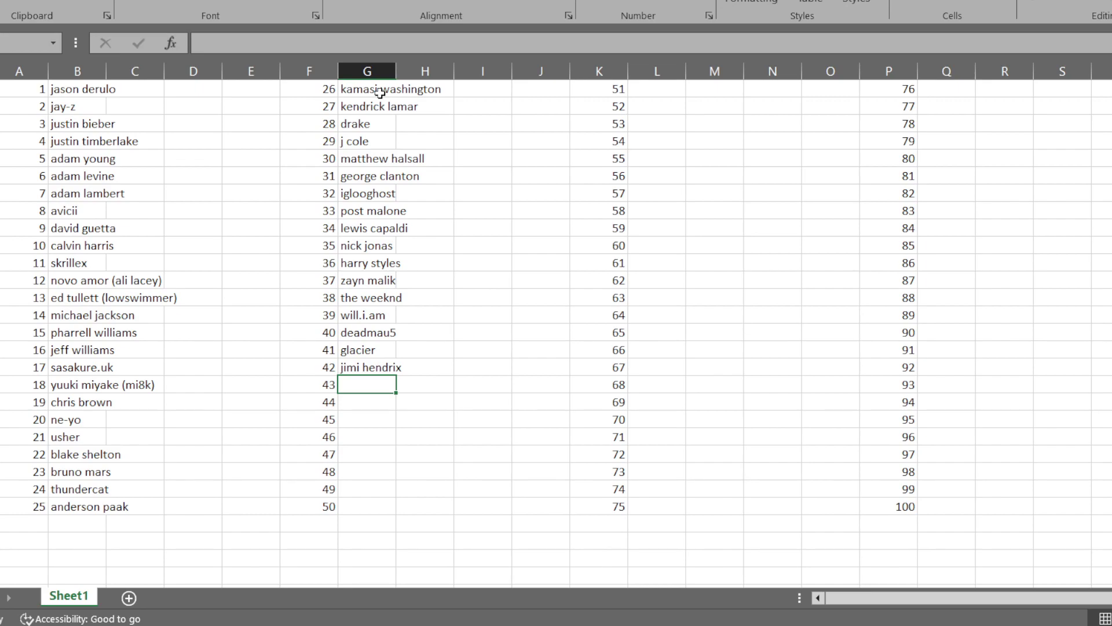
{"action": "type", "text": "kurt c"}
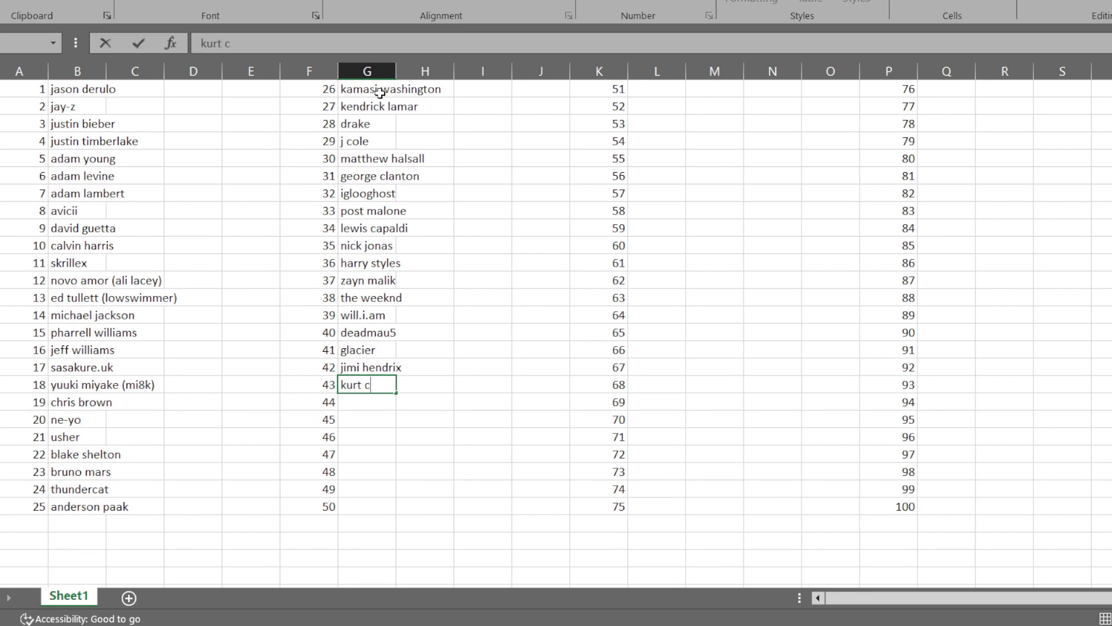
{"action": "type", "text": "obain"}
{"action": "key", "text": "Return"}
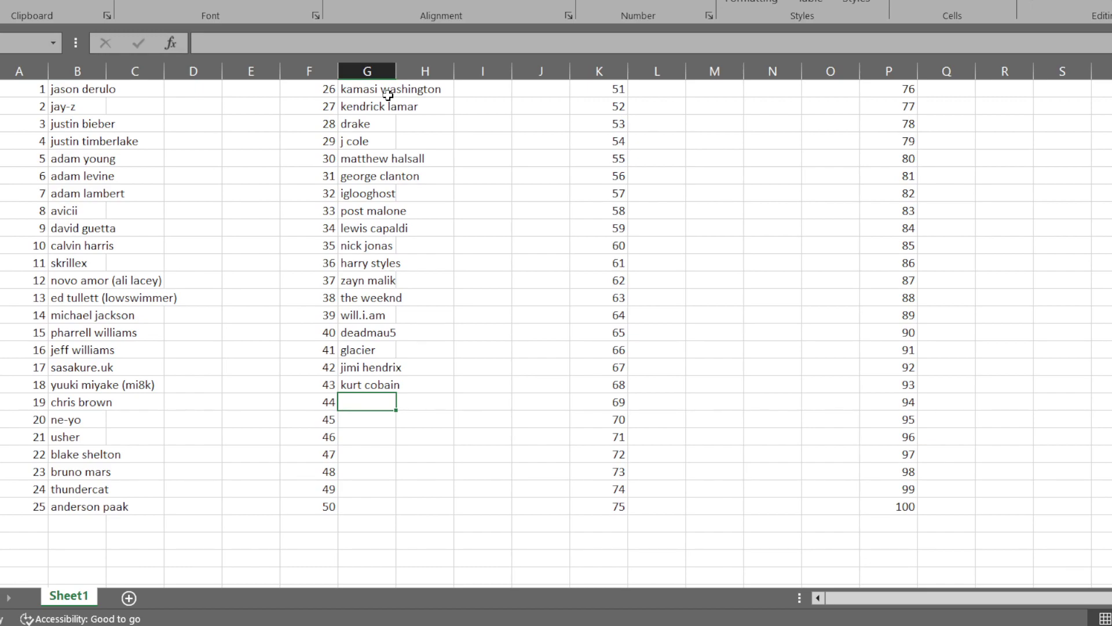
{"action": "type", "text": "mike shi"}
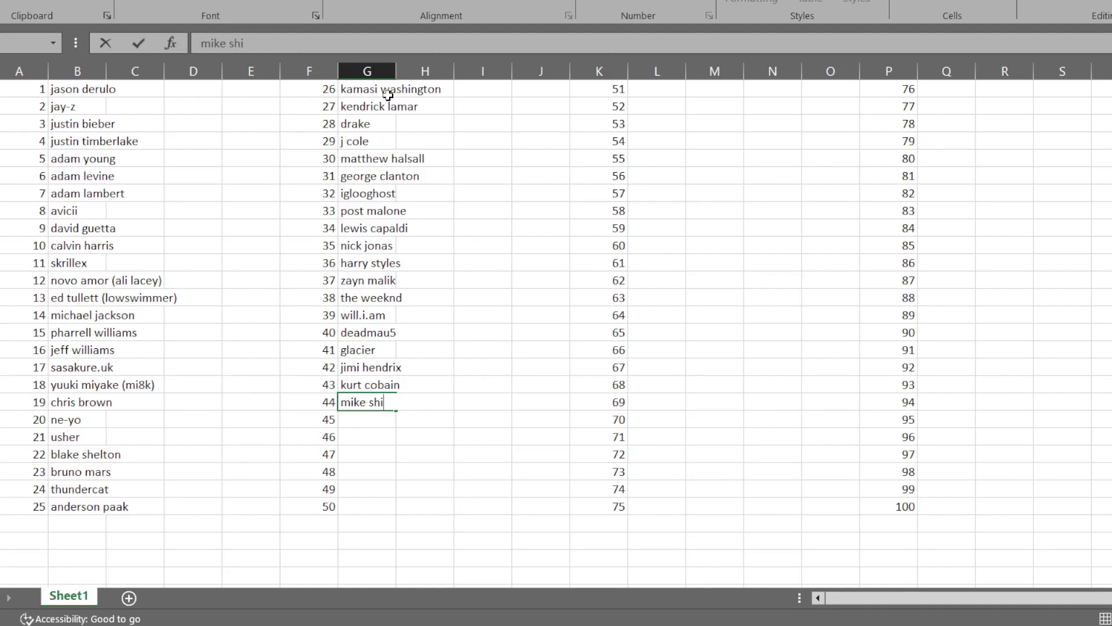
{"action": "type", "text": "noda"}
{"action": "key", "text": "Return"}
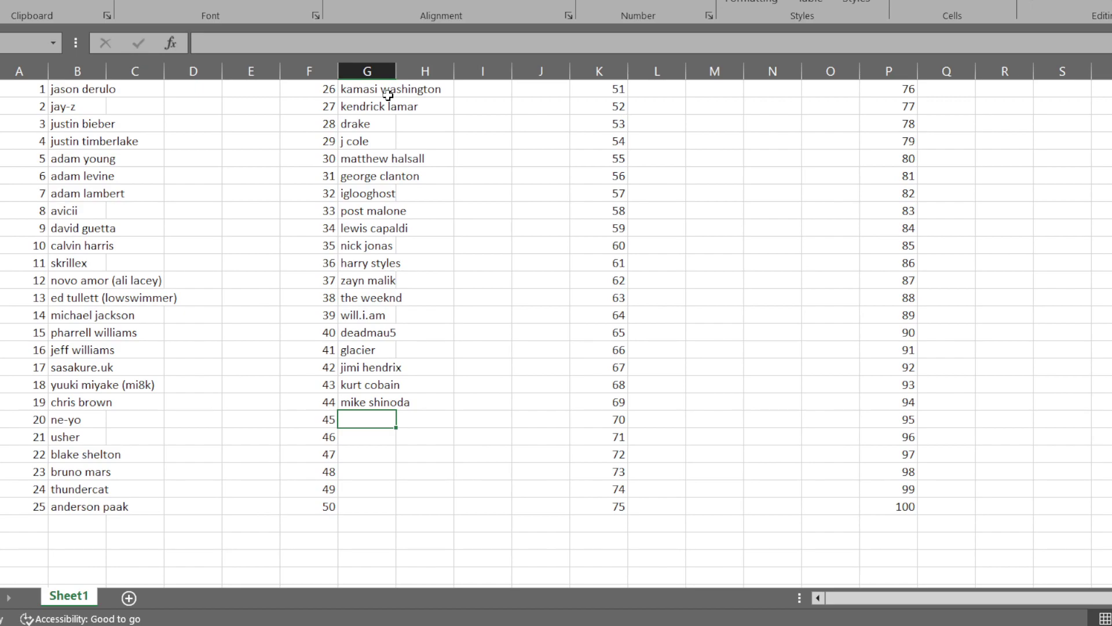
Enter james blunt and james blake in column G beside numbers 45 and 46
{"action": "type", "text": "james "}
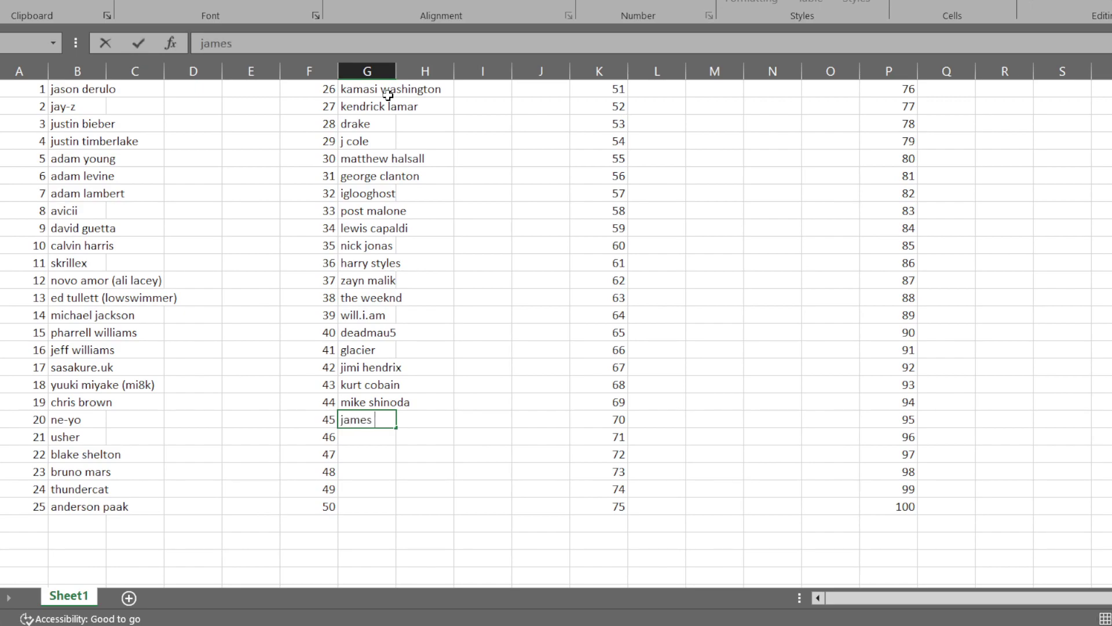
{"action": "type", "text": "blunt"}
{"action": "key", "text": "Return"}
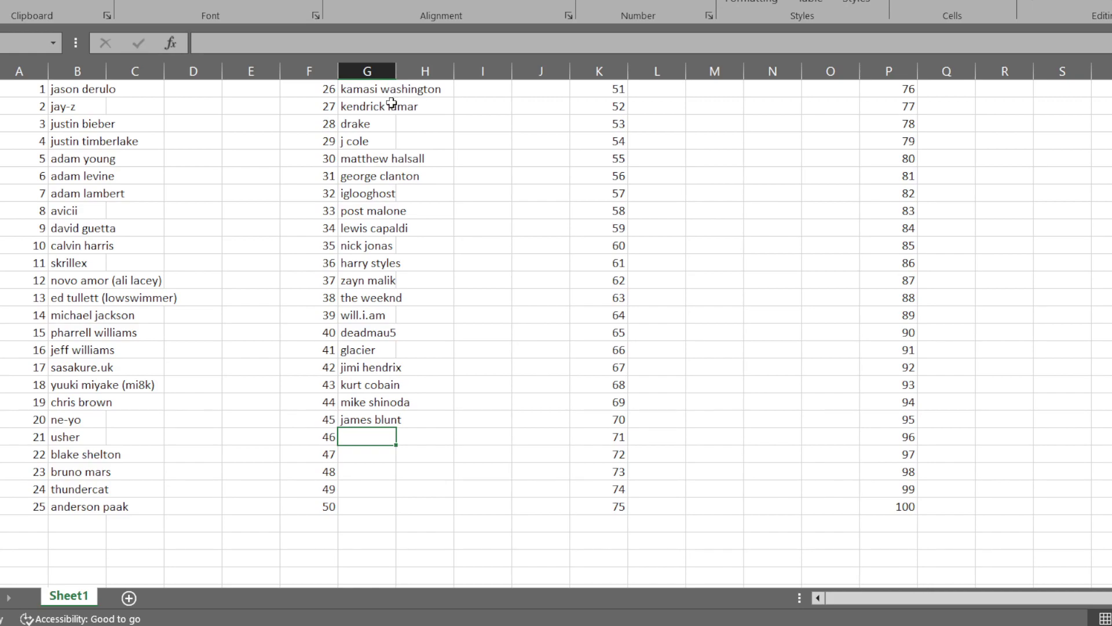
{"action": "type", "text": "james blake"}
{"action": "key", "text": "Return"}
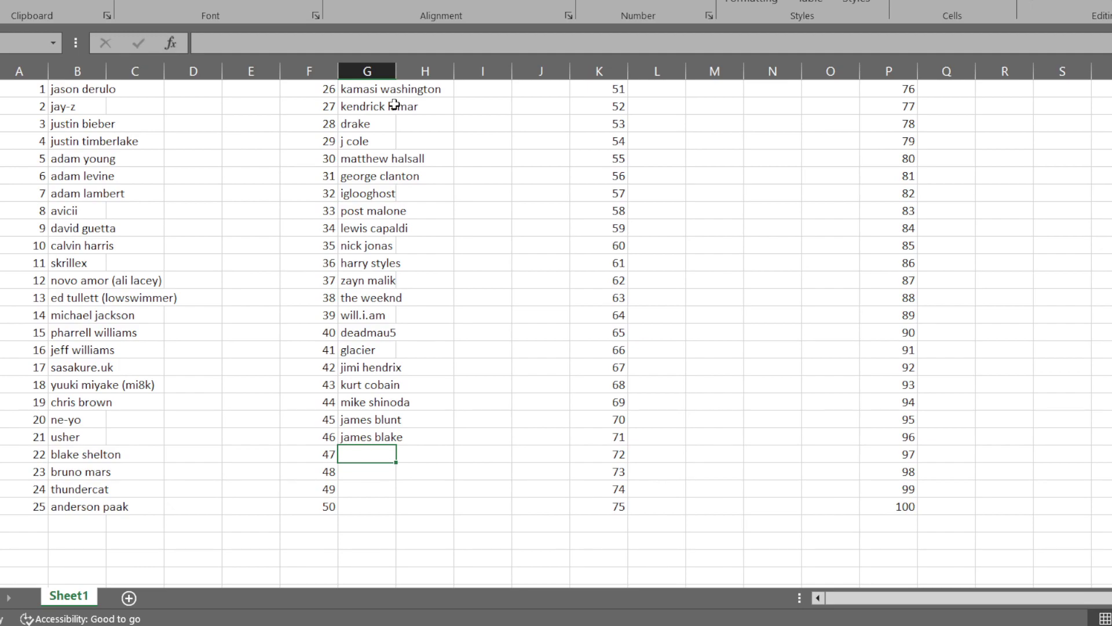
Enter dizzie rascal, kenny beats, childish gambino and tyler the creator in column G beside numbers 47 to 50
{"action": "type", "text": "dizzie rascal"}
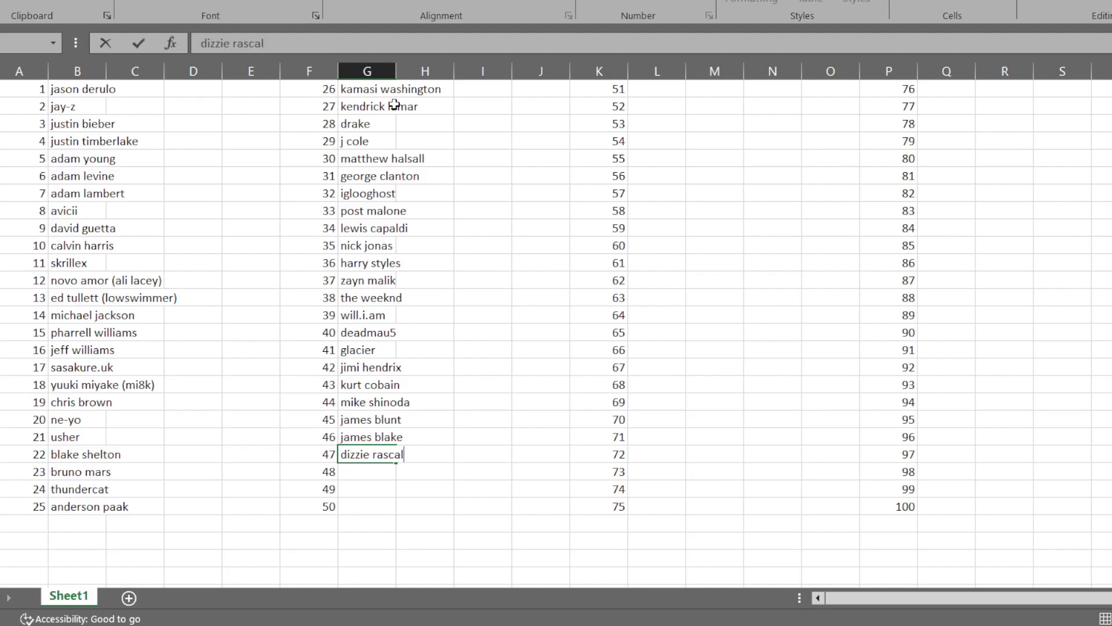
{"action": "key", "text": "Return"}
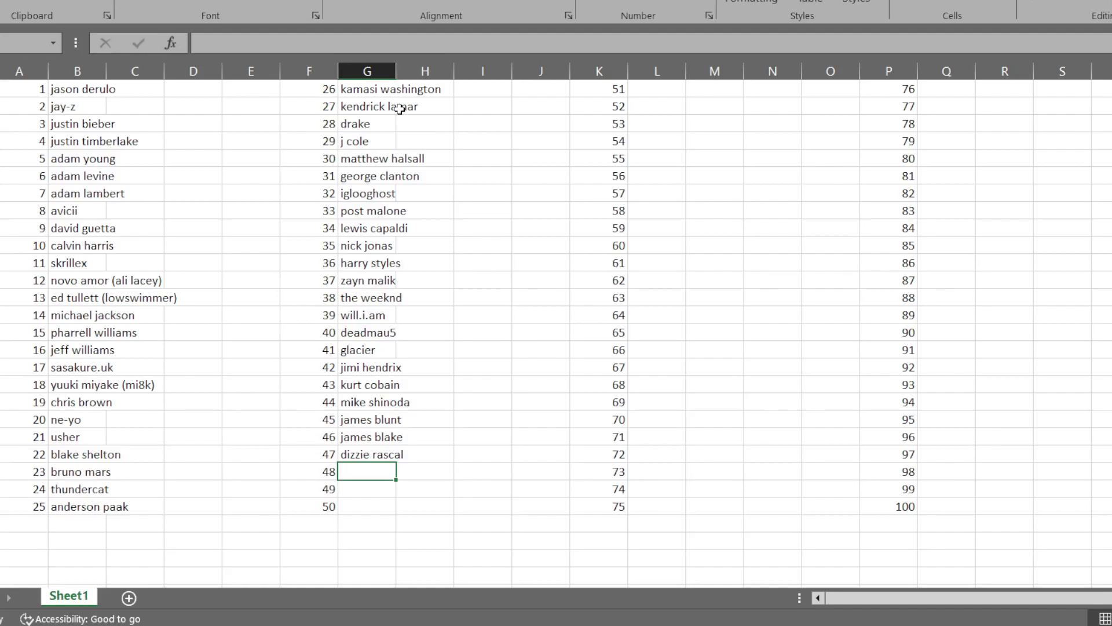
{"action": "type", "text": "kenny beats"}
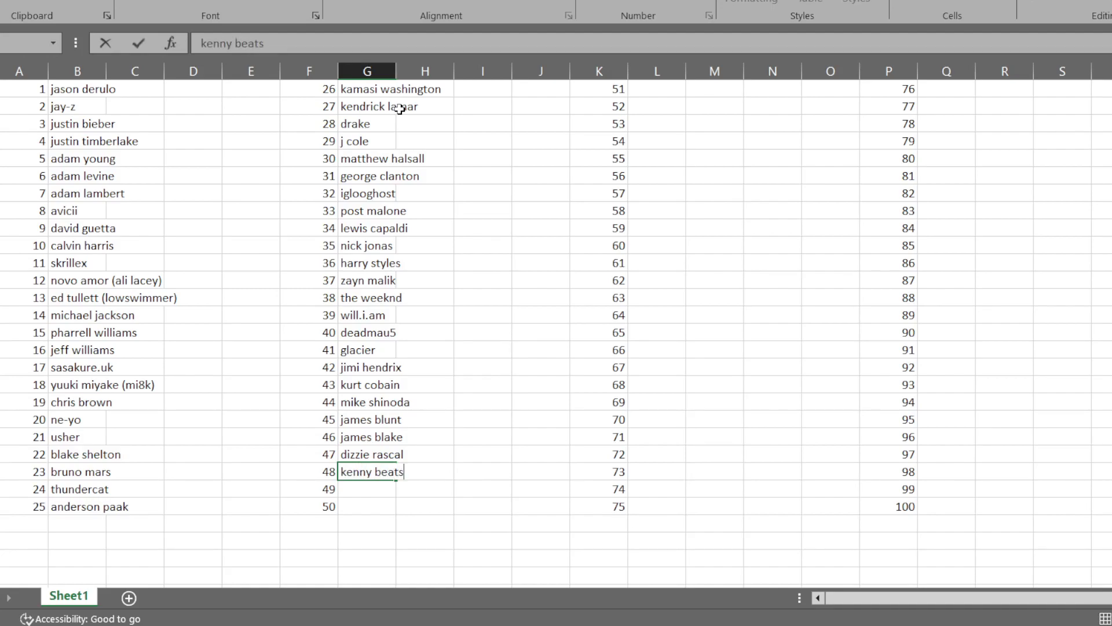
{"action": "key", "text": "Return"}
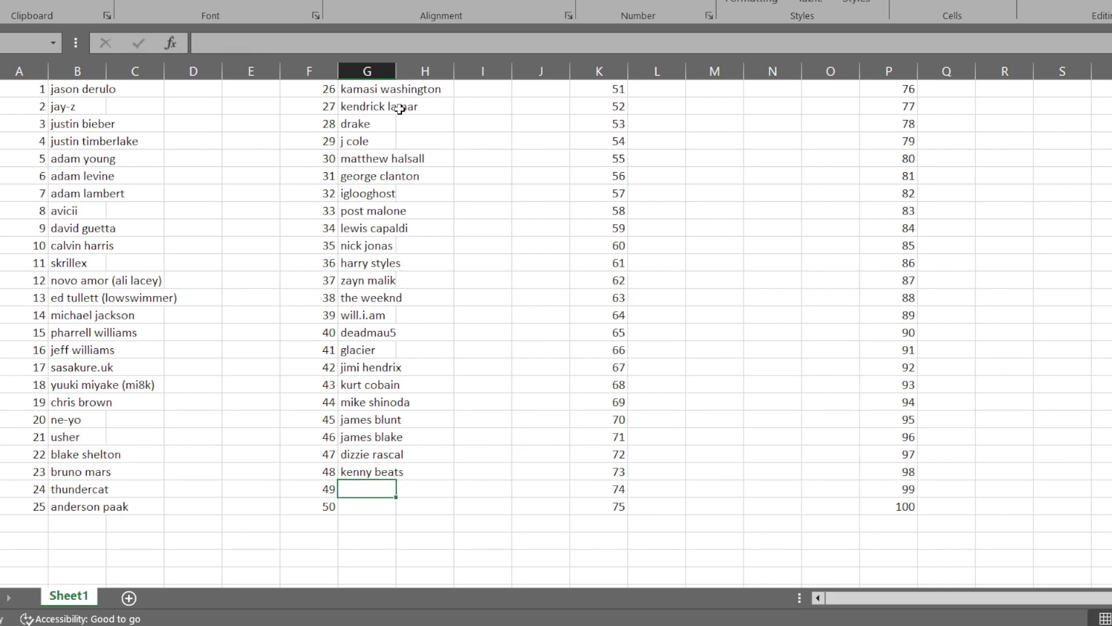
{"action": "type", "text": "ch"}
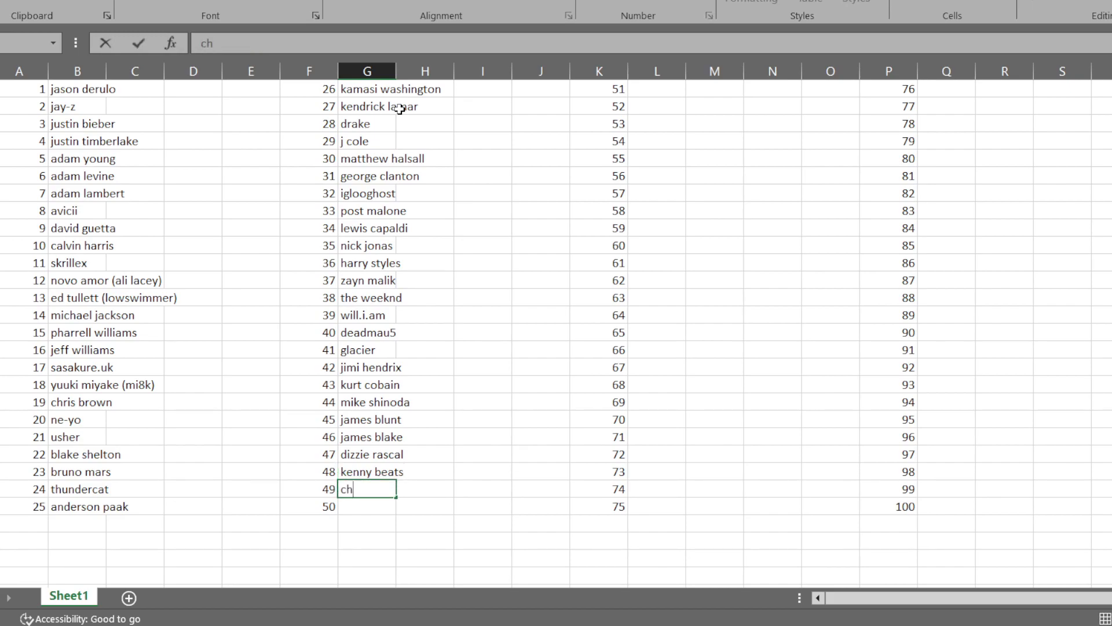
{"action": "type", "text": "ildish gambino"}
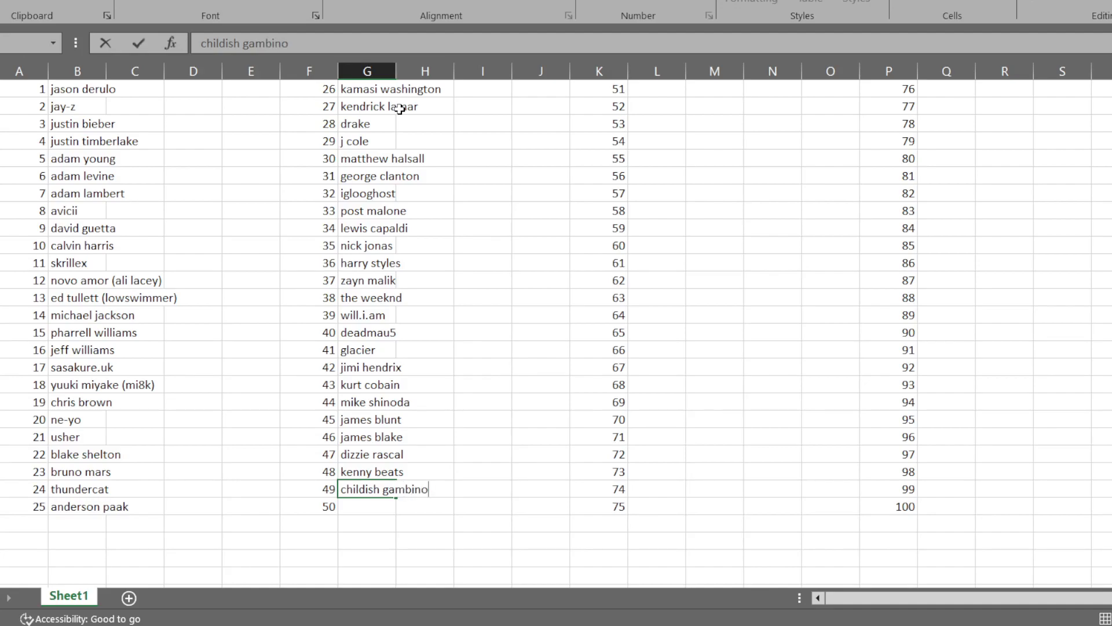
{"action": "key", "text": "Return"}
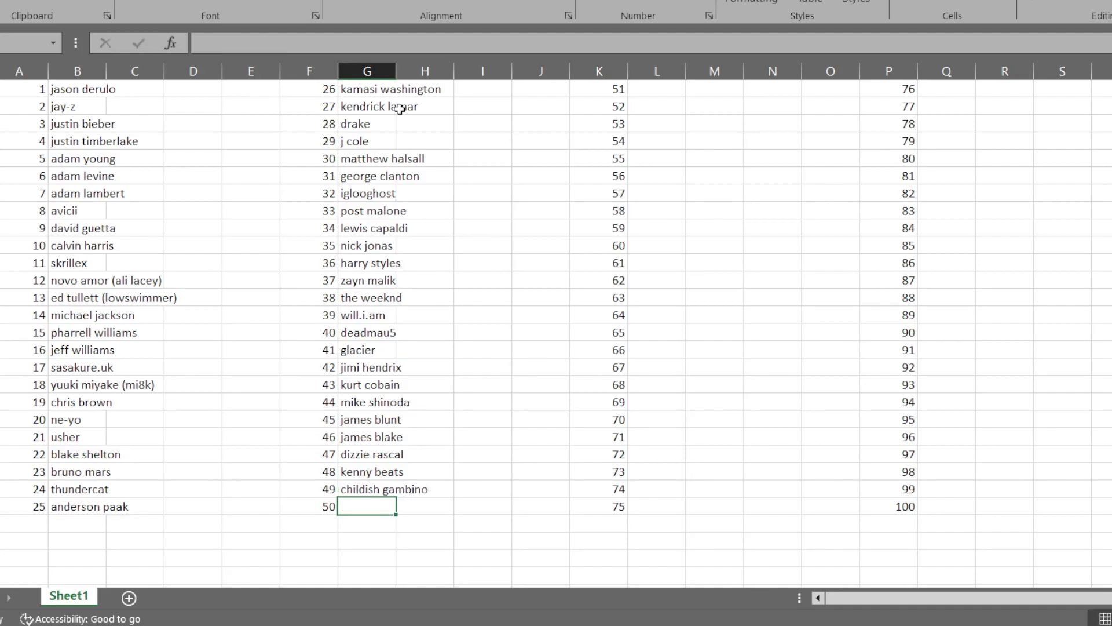
{"action": "type", "text": "tyler the creator"}
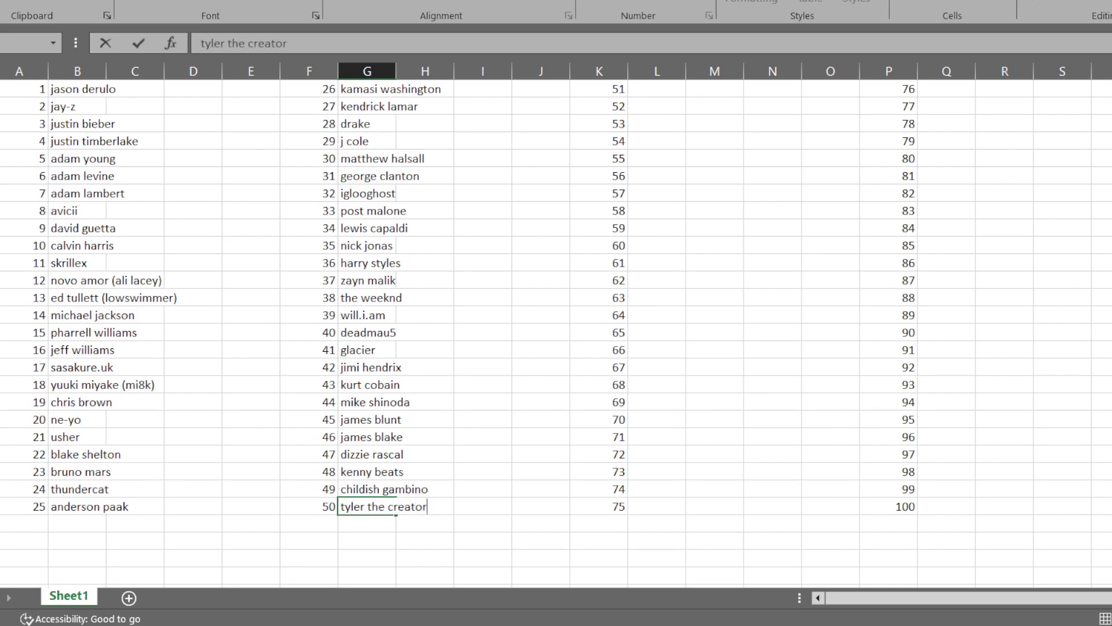
Enter tyler joseph, josh dun and jon bellion in column L beside numbers 51 to 53
{"action": "left_click", "coordinate": [668, 96]}
{"action": "type", "text": "tyler joseph"}
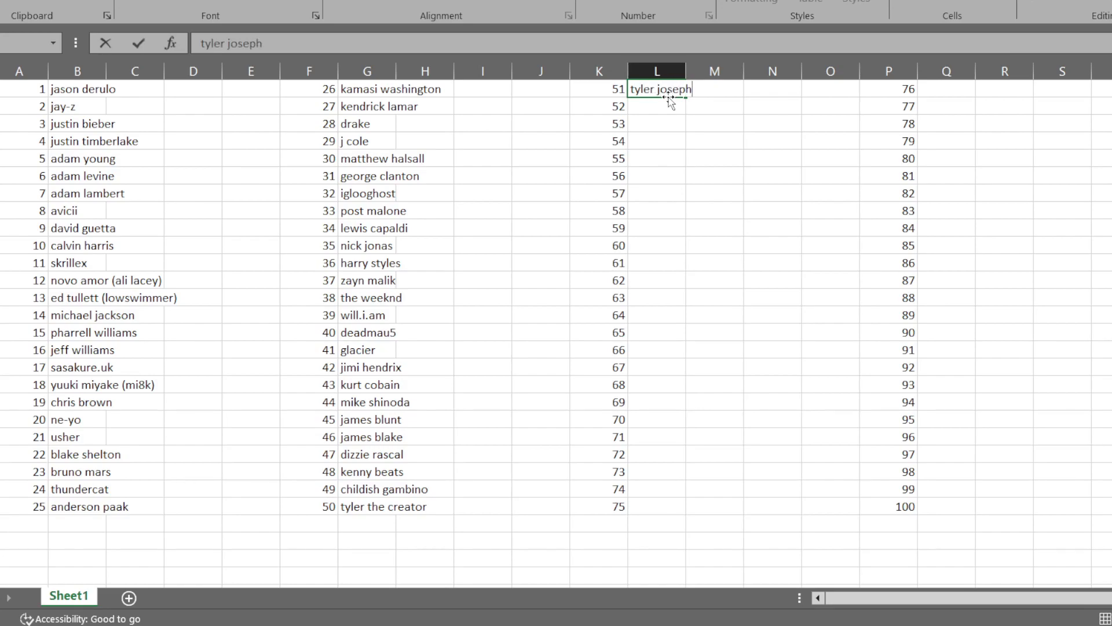
{"action": "key", "text": "Return"}
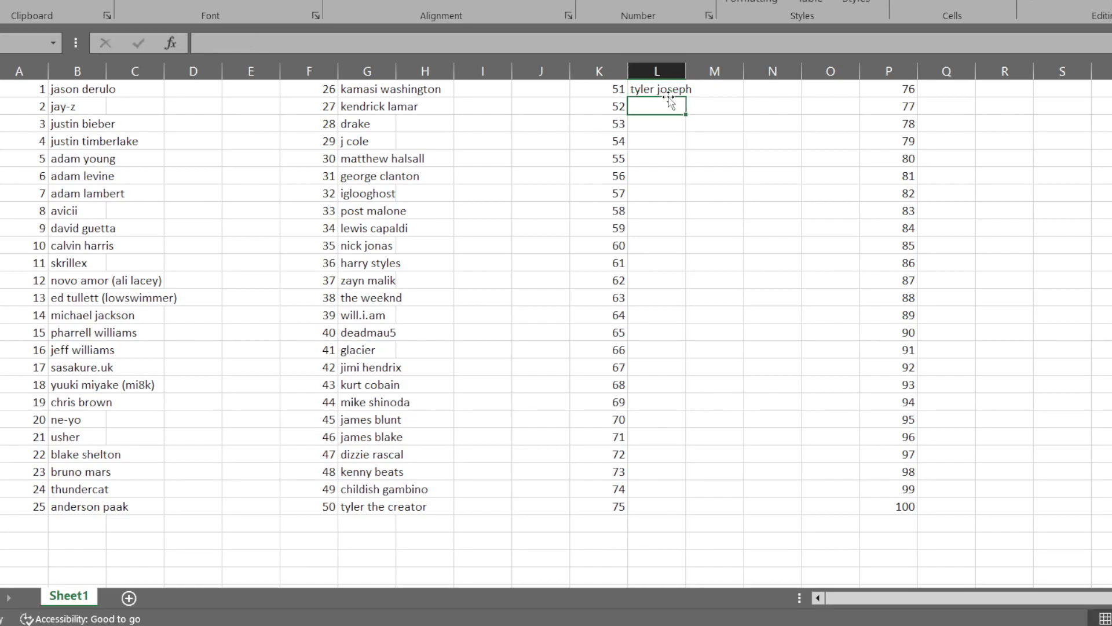
{"action": "type", "text": "josh dun"}
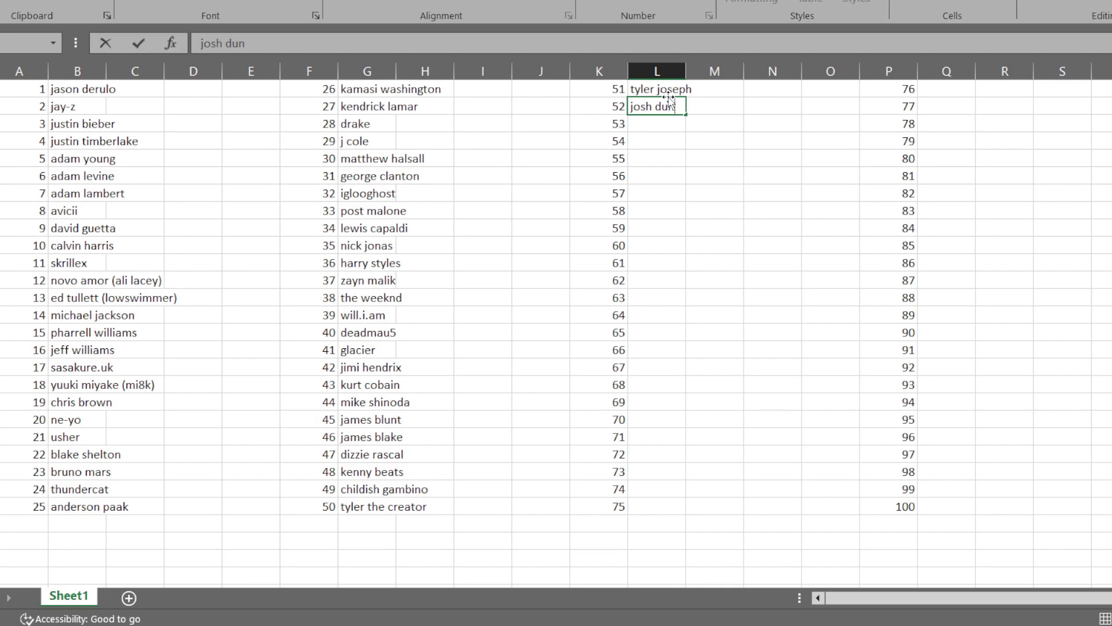
{"action": "key", "text": "Return"}
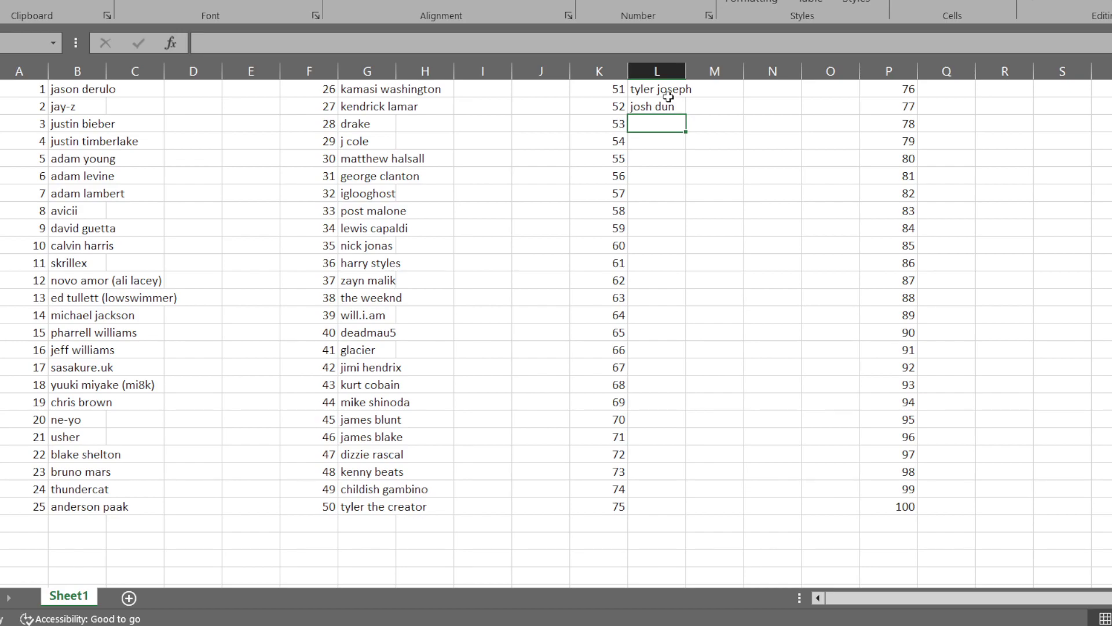
{"action": "type", "text": "jon bellion"}
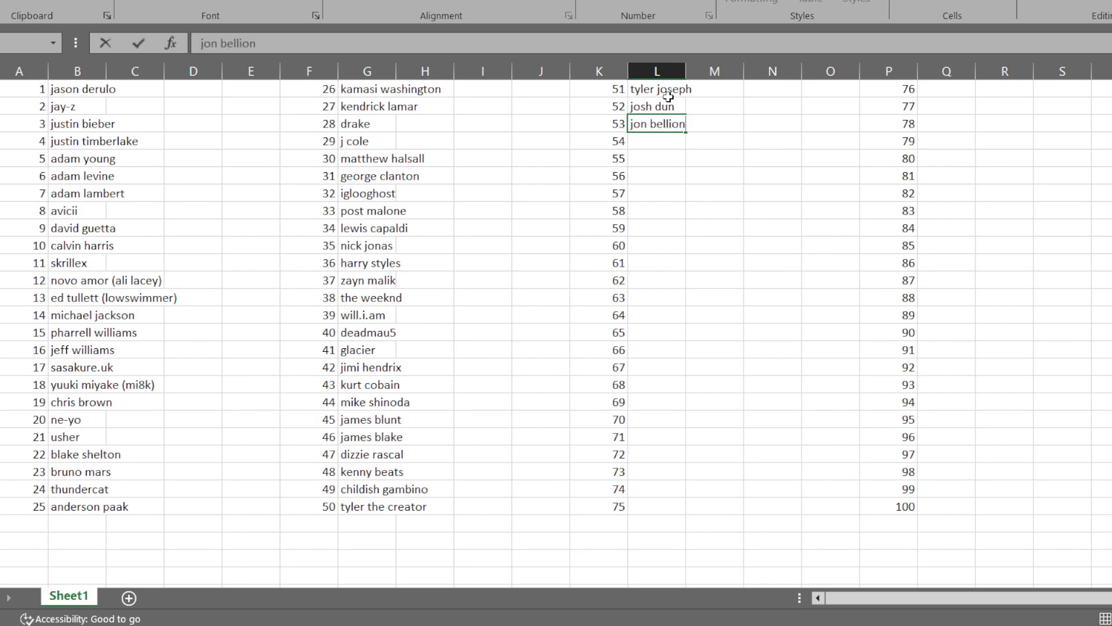
{"action": "key", "text": "Return"}
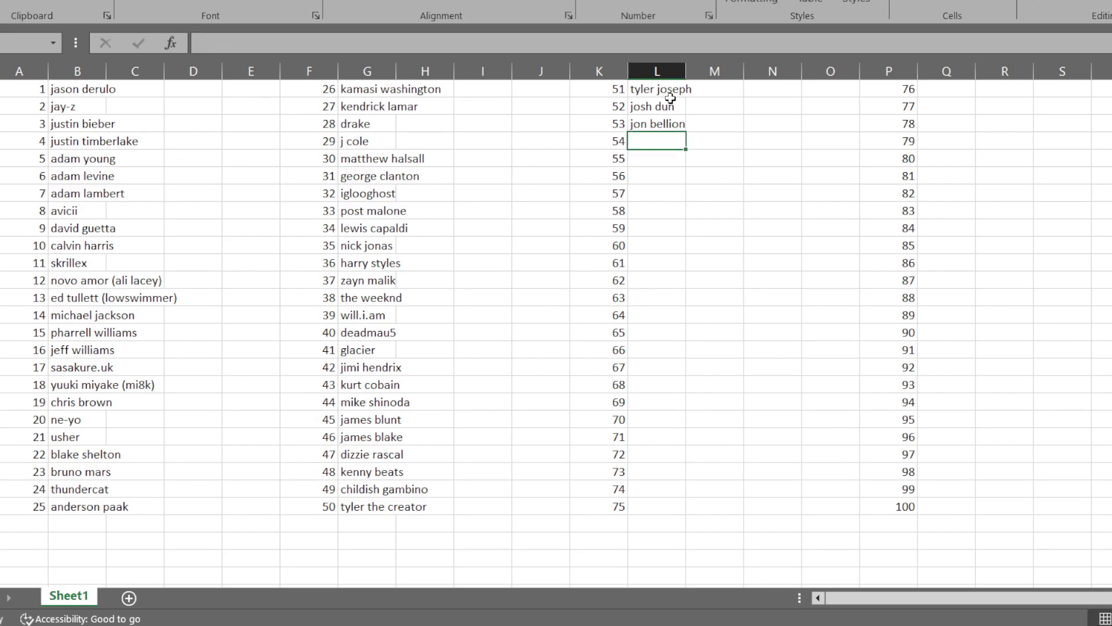
Enter daniel caesar and will smith in column L beside numbers 54 and 55
{"action": "type", "text": "d"}
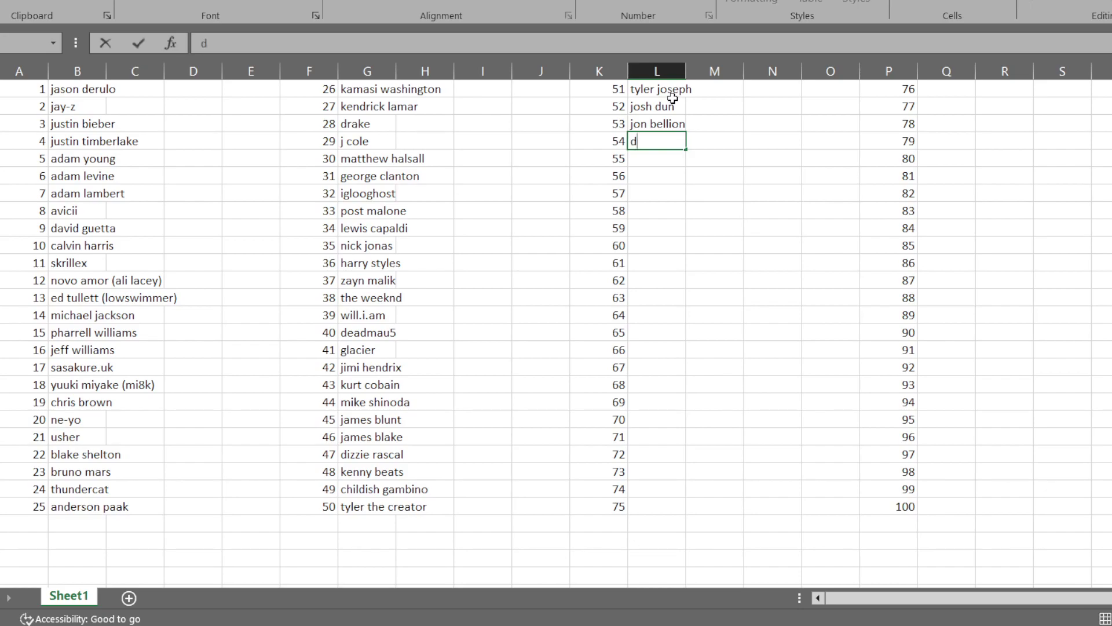
{"action": "type", "text": "aniel caesar"}
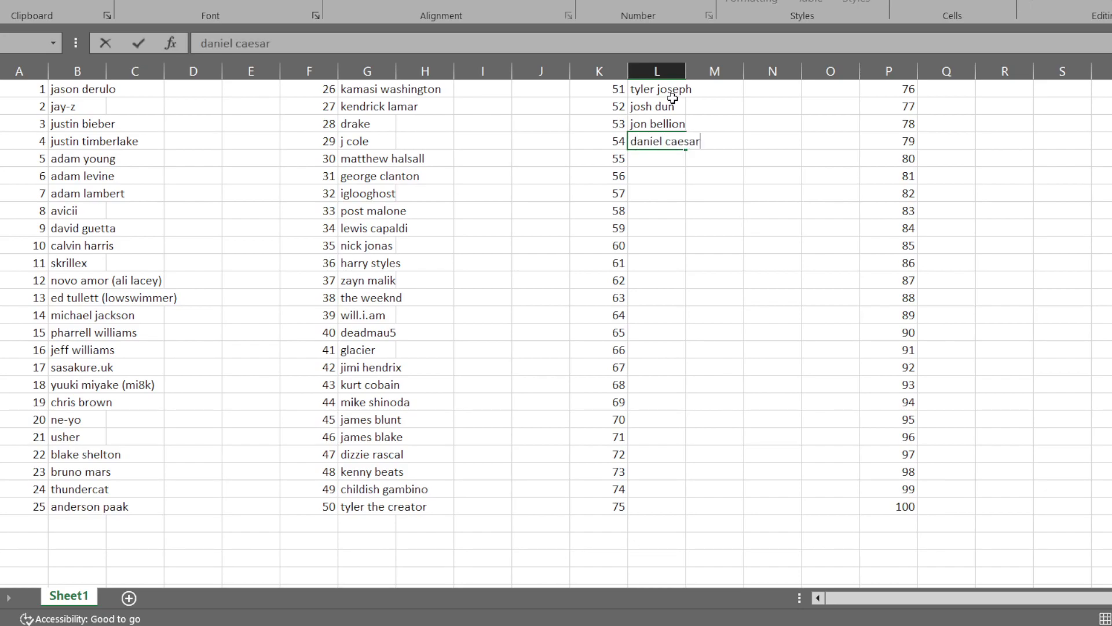
{"action": "key", "text": "Return"}
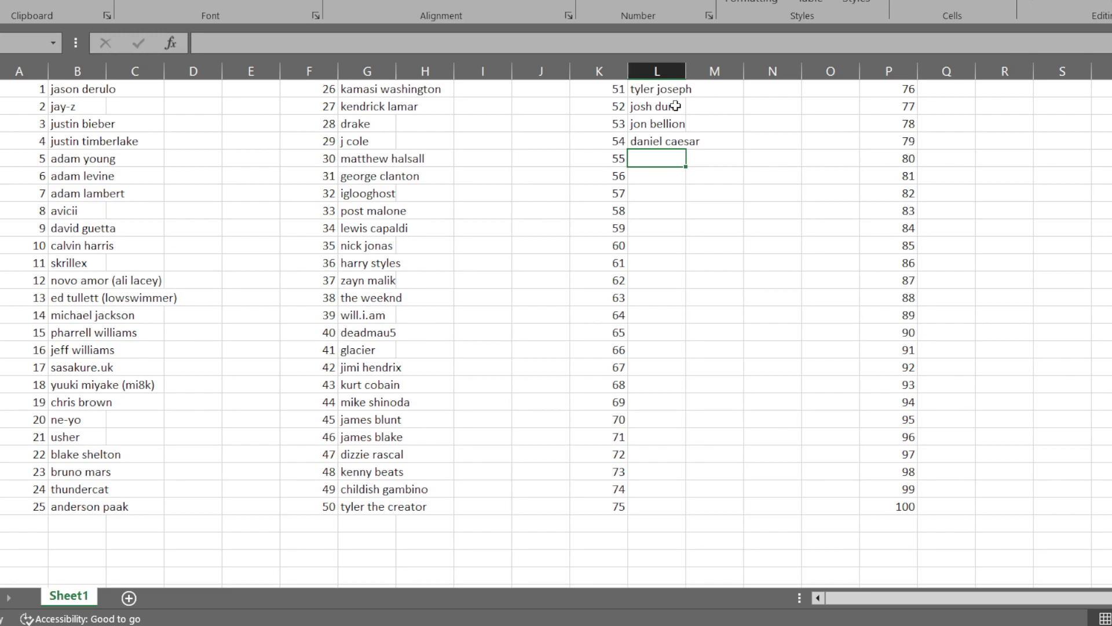
{"action": "type", "text": "will res"}
{"action": "key", "text": "BackSpace"}
{"action": "key", "text": "BackSpace"}
{"action": "key", "text": "BackSpace"}
{"action": "type", "text": "smith"}
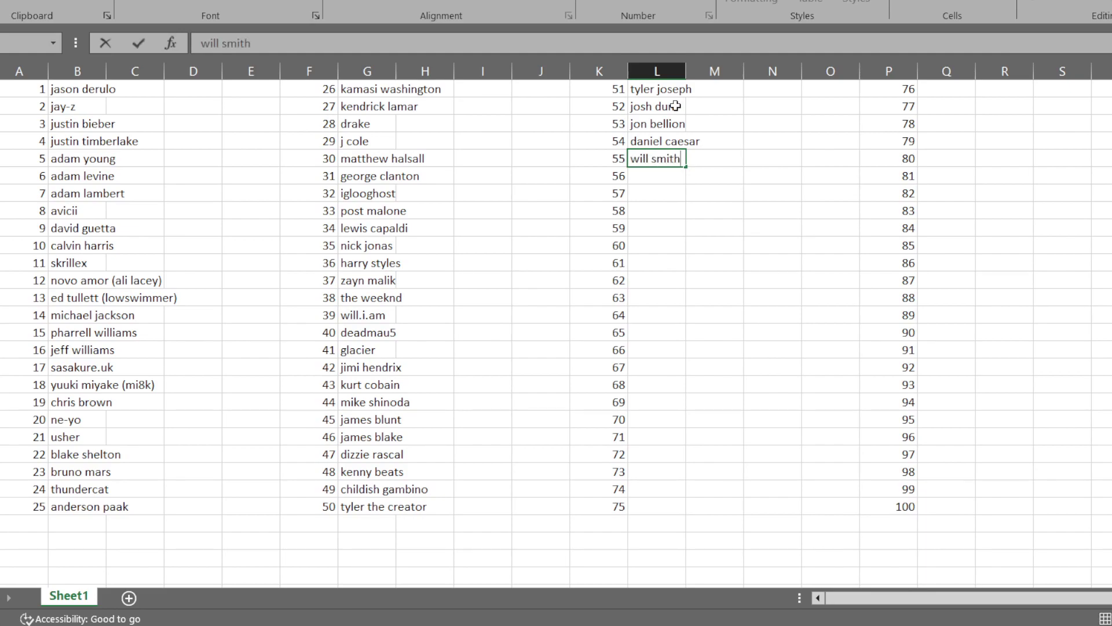
{"action": "key", "text": "Return"}
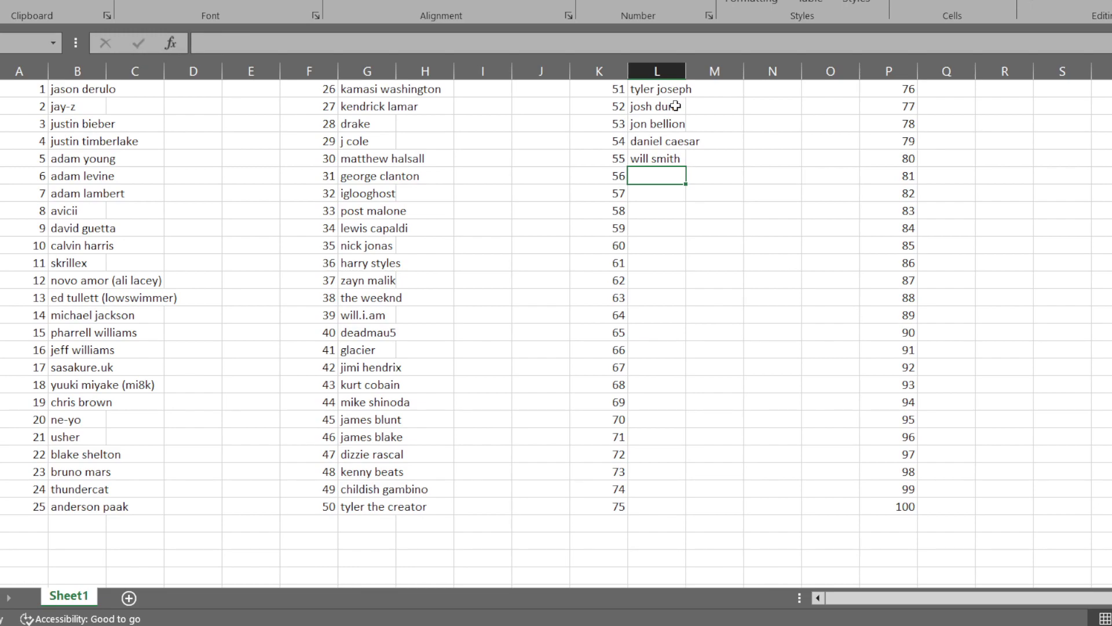
Enter paul mccartney and ringo starr in column L beside numbers 56 and 57
{"action": "key", "text": "Up"}
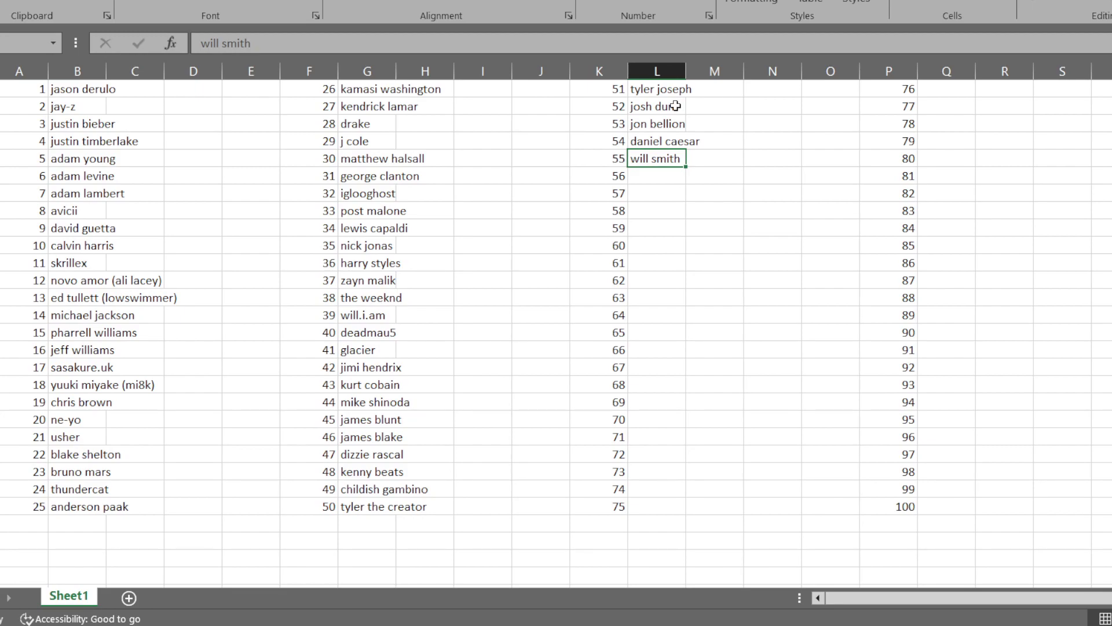
{"action": "key", "text": "Down"}
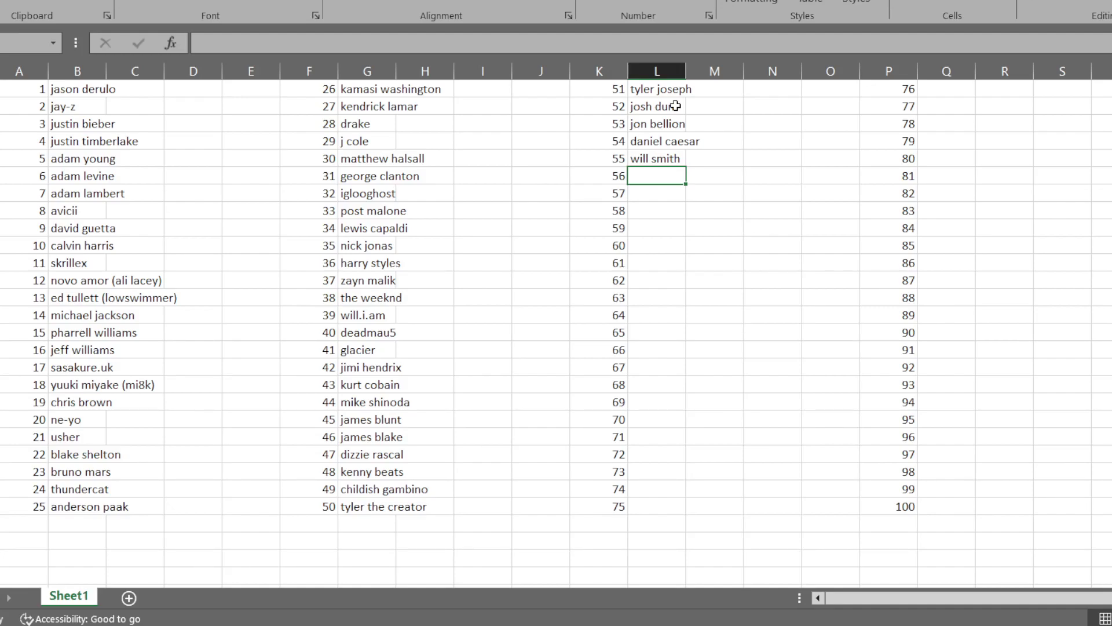
{"action": "type", "text": "pa"}
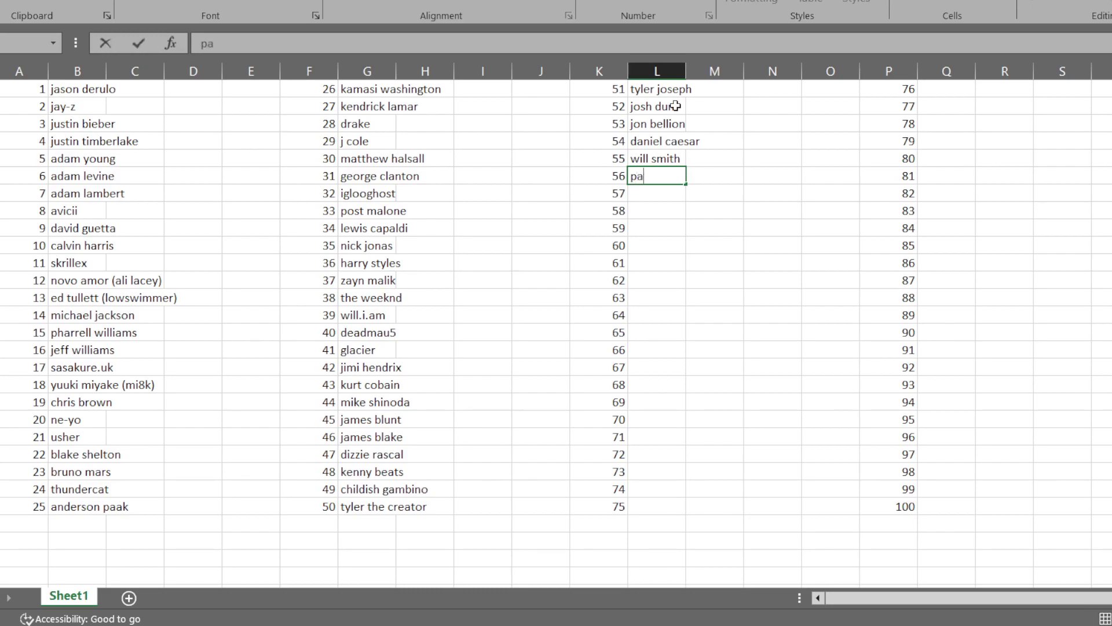
{"action": "type", "text": "ul mccartney"}
{"action": "key", "text": "Return"}
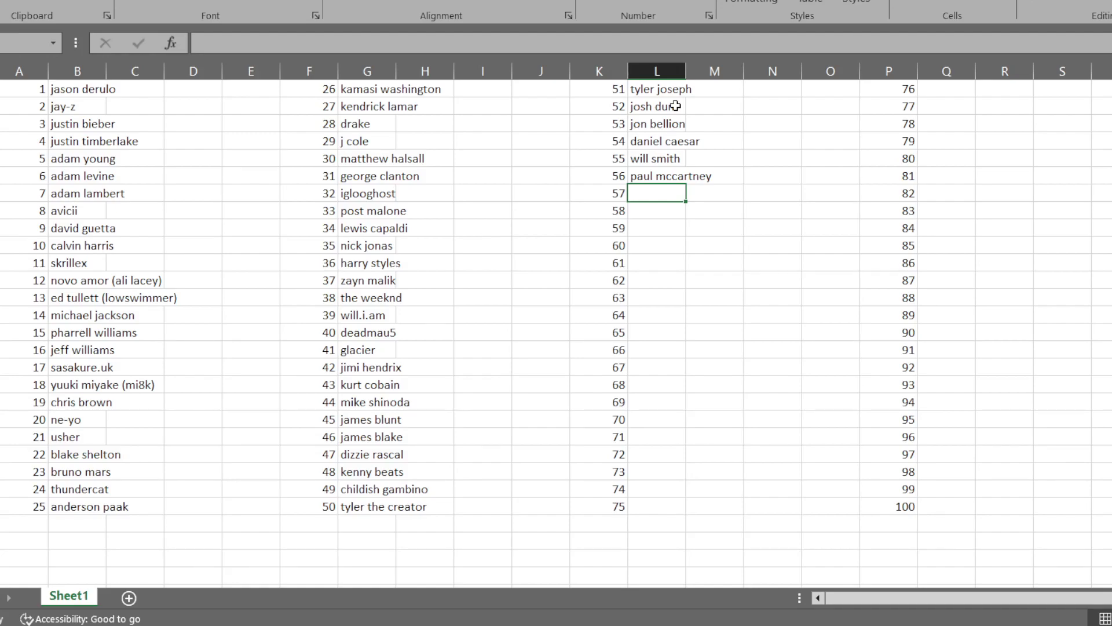
{"action": "type", "text": "ringo starr"}
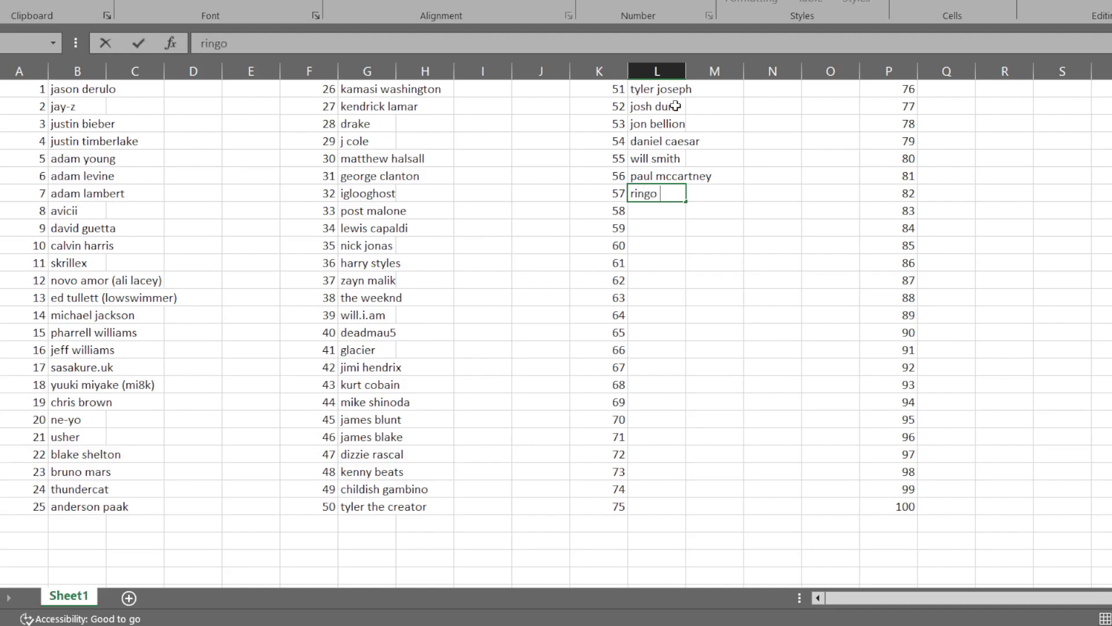
{"action": "key", "text": "Return"}
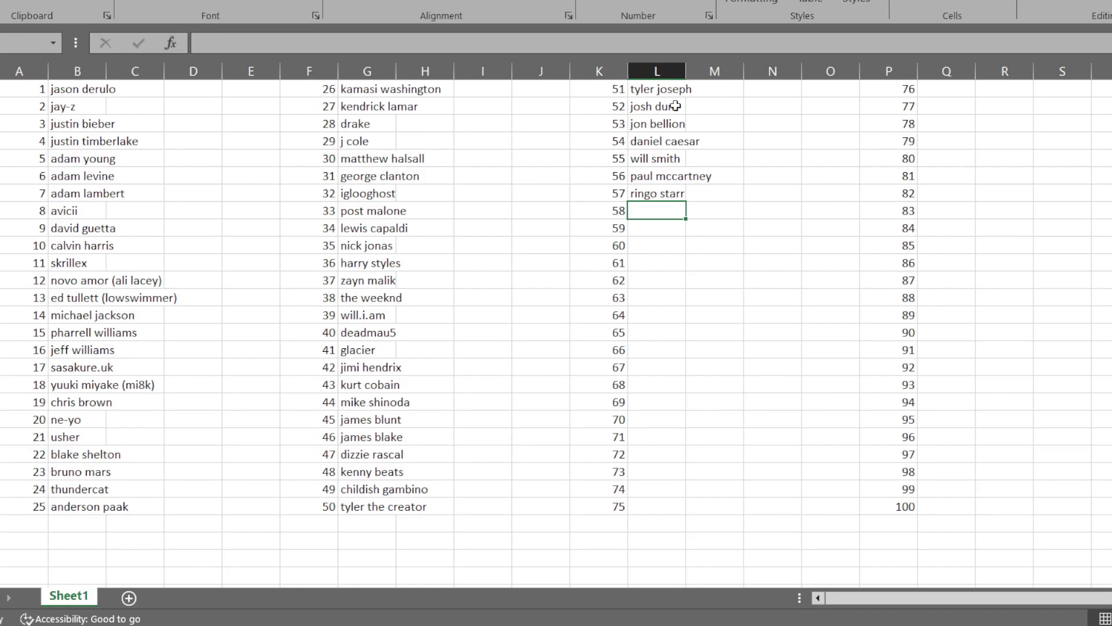
Enter yoga lin, jj lin and nicholas teo in column L beside numbers 58 to 60
{"action": "type", "text": "yoga lin"}
{"action": "key", "text": "Return"}
{"action": "type", "text": "jj lin"}
{"action": "key", "text": "Return"}
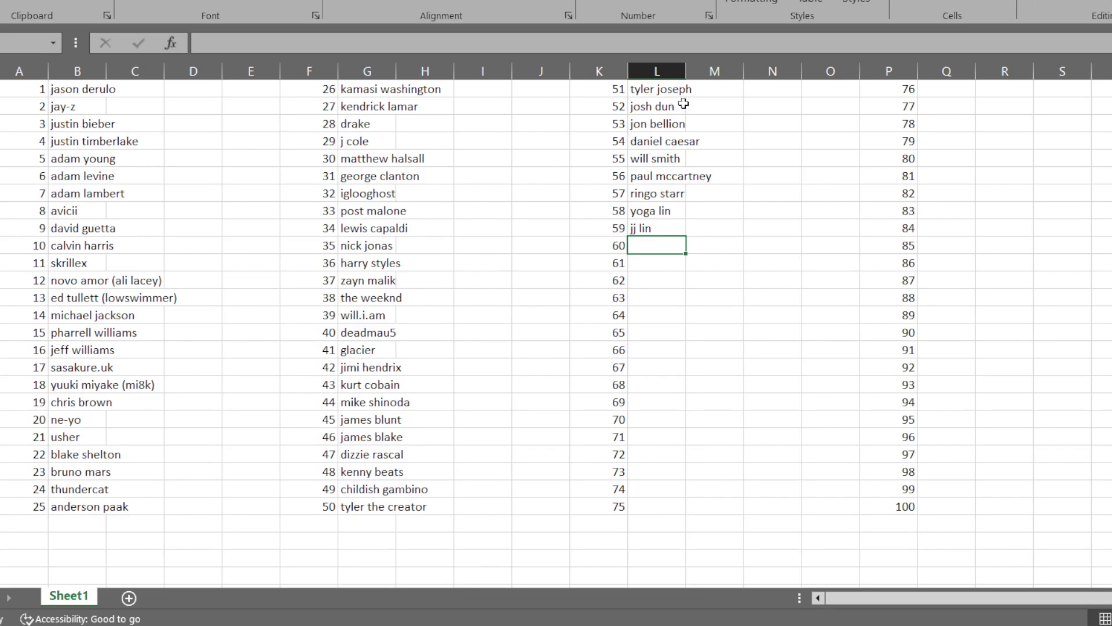
{"action": "type", "text": "nicholas teo"}
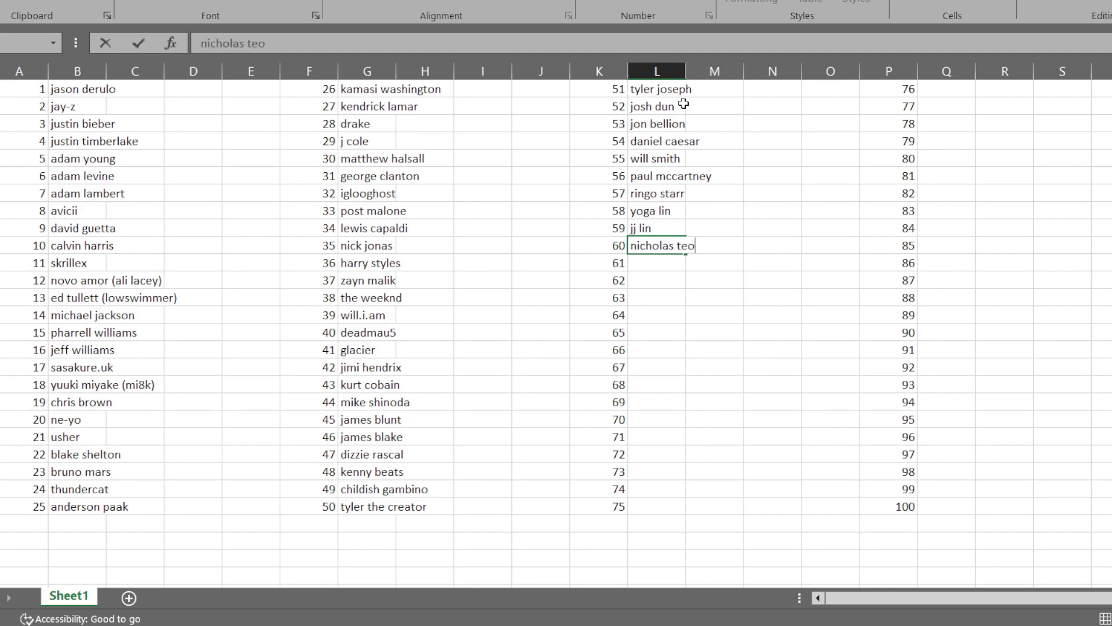
{"action": "key", "text": "Return"}
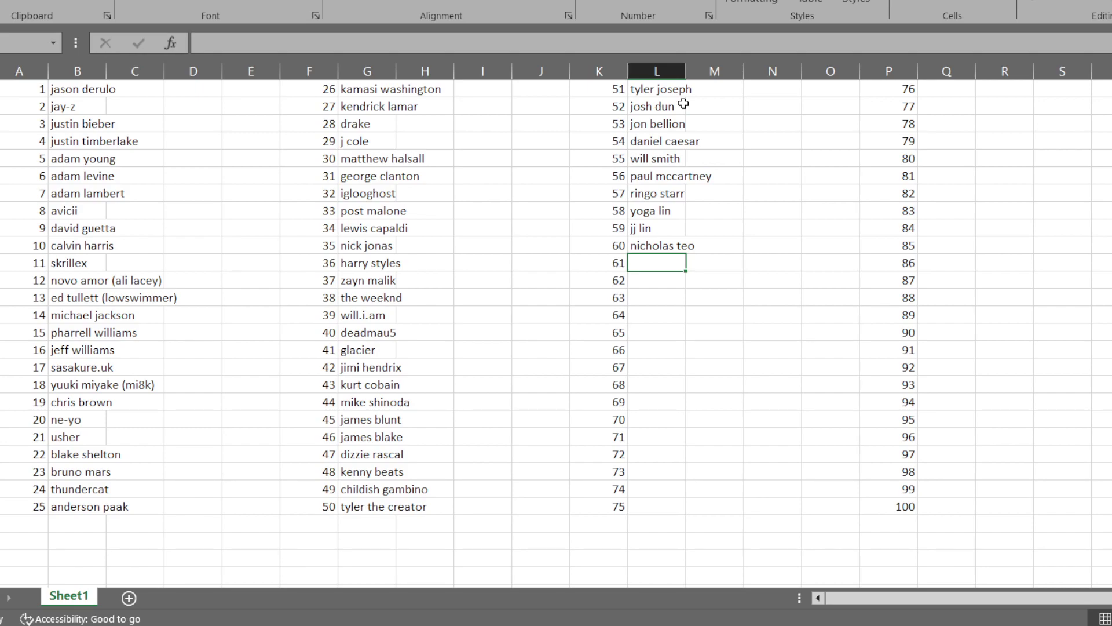
Enter nick cave, soulja boy and elliott smith in column L beside numbers 61 to 63
{"action": "type", "text": "nick cave"}
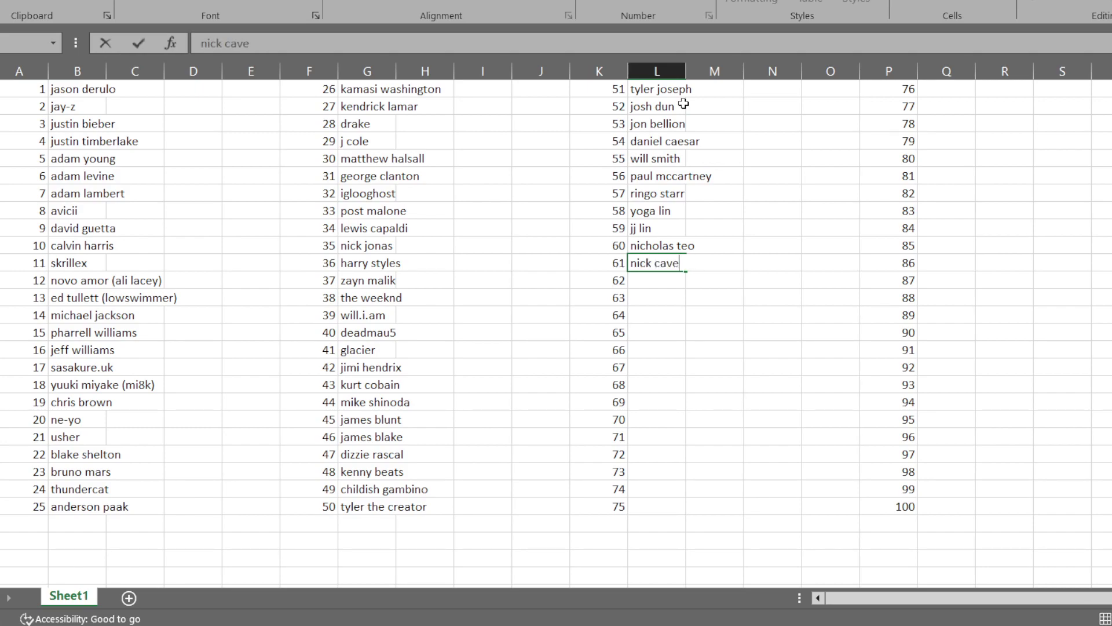
{"action": "key", "text": "Return"}
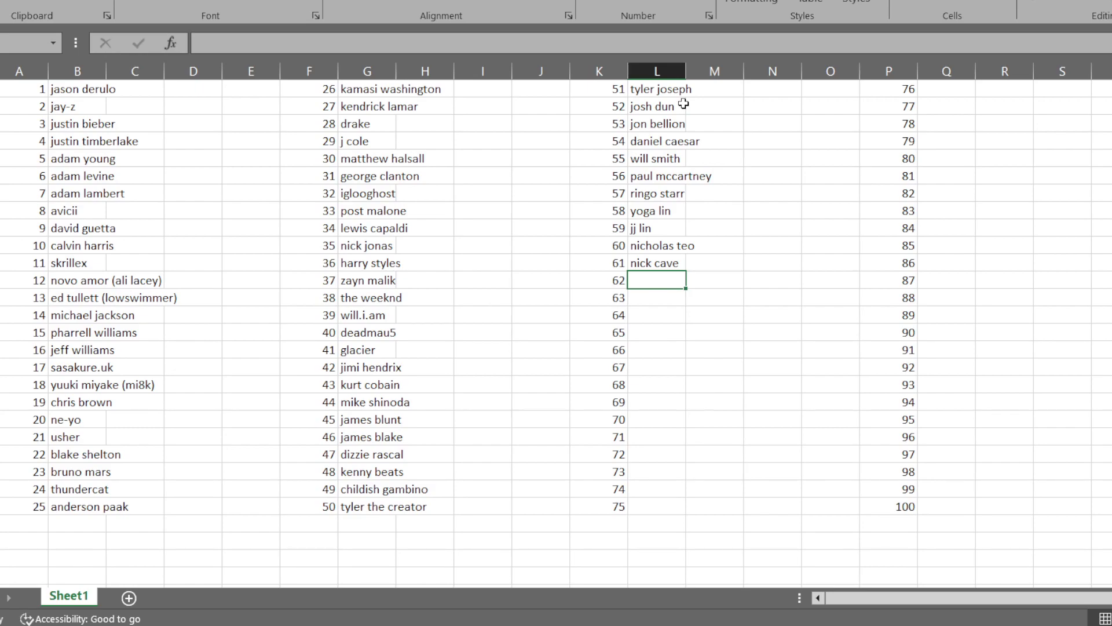
{"action": "type", "text": "soulja boy"}
{"action": "key", "text": "Return"}
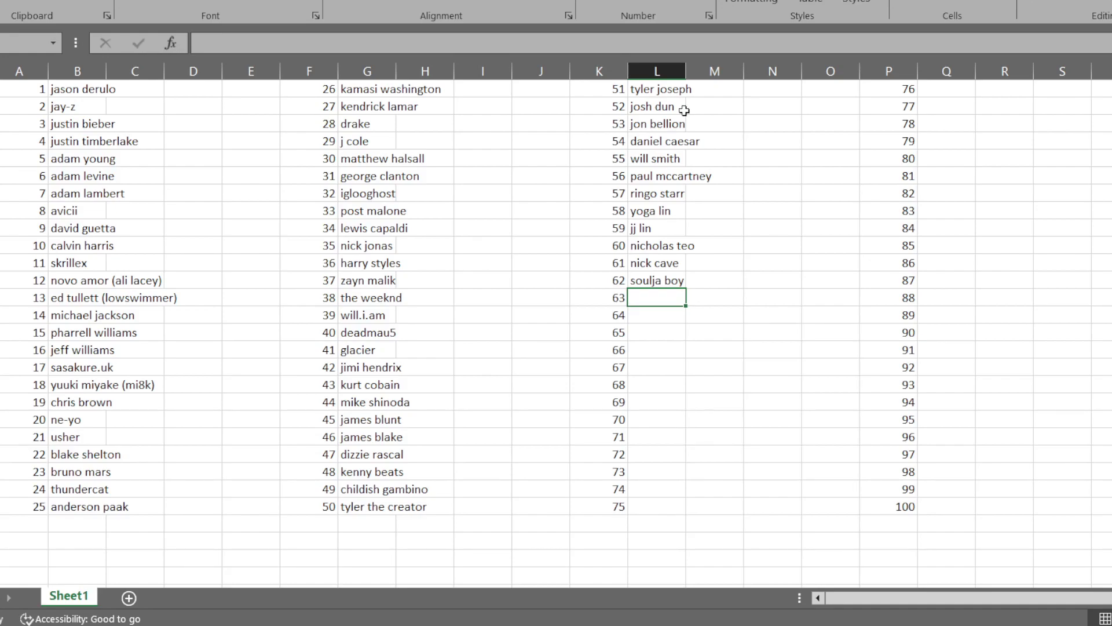
{"action": "type", "text": "elliott smith"}
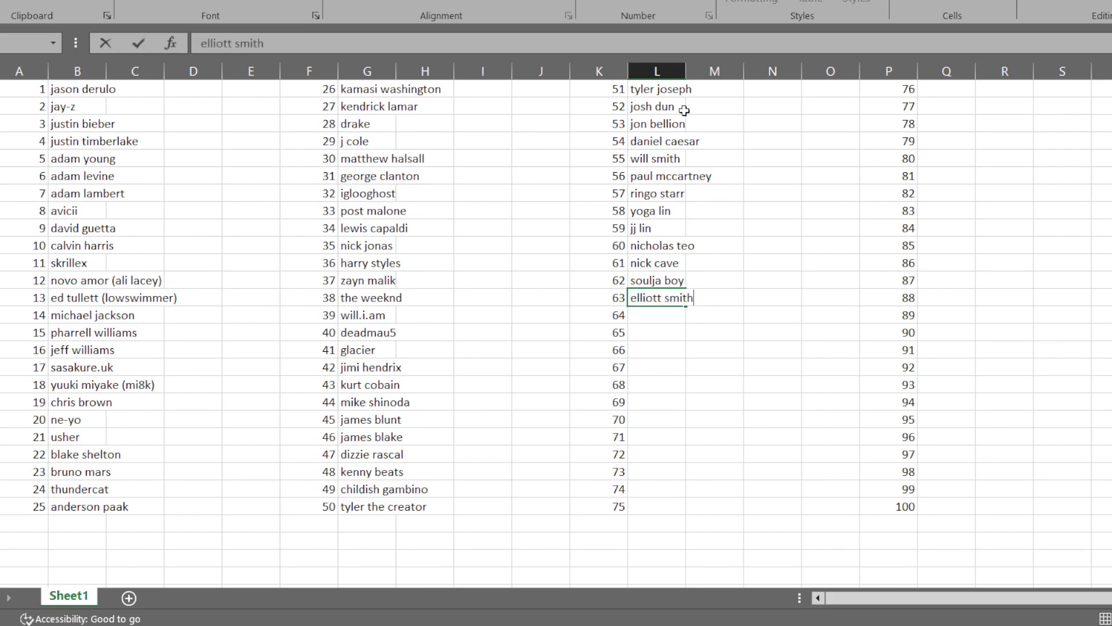
{"action": "key", "text": "Return"}
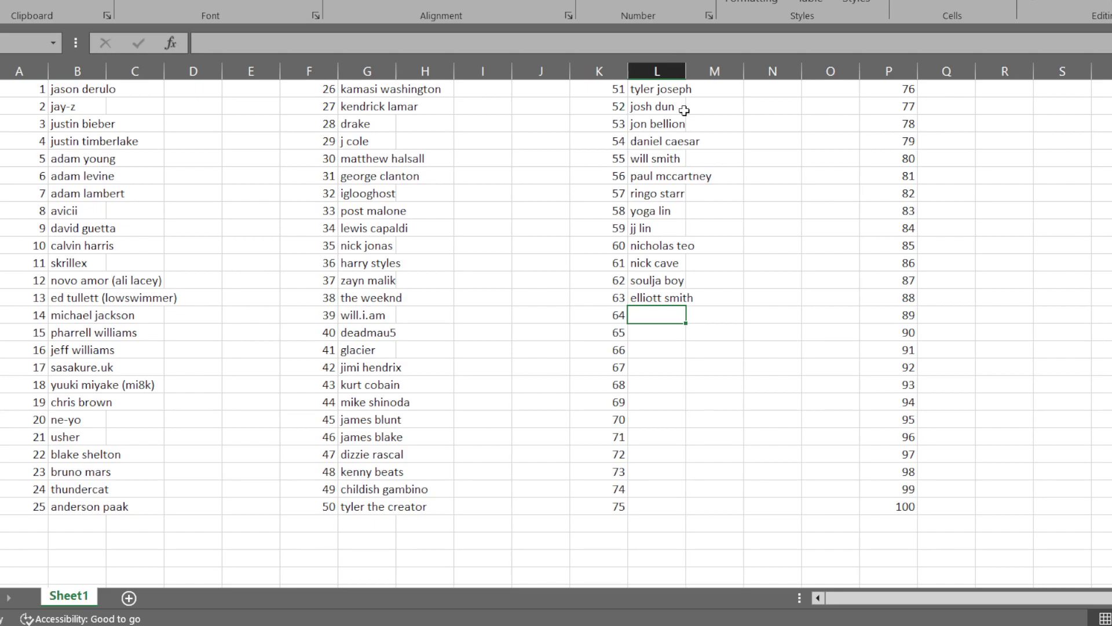
Enter mc ride and unknown mortal orchestra in column L beside numbers 64 and 65
{"action": "type", "text": "mc ride"}
{"action": "key", "text": "Return"}
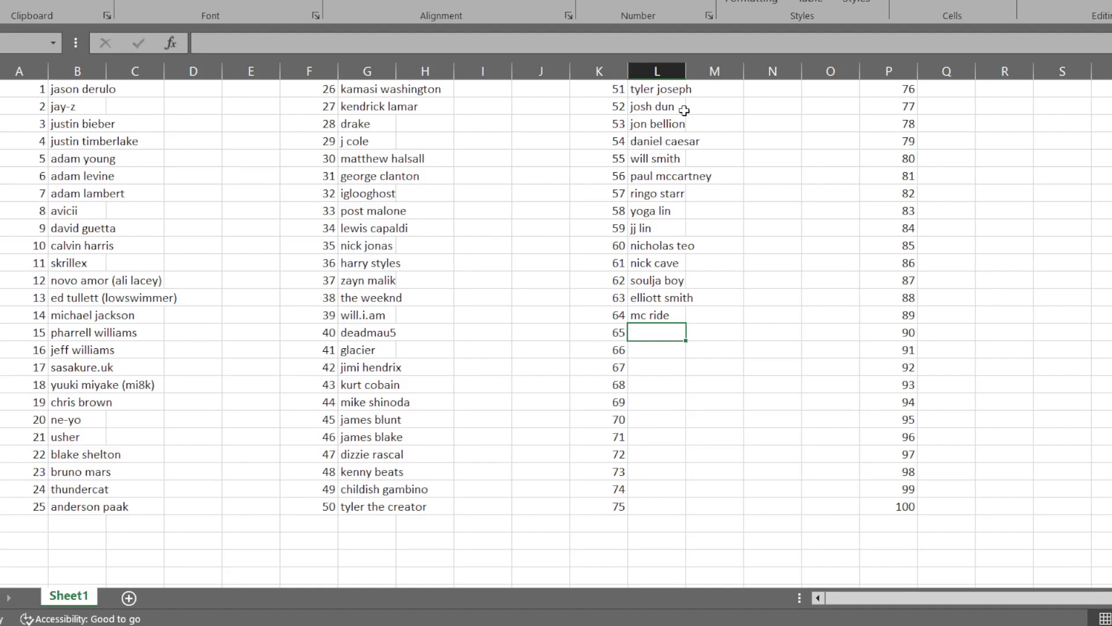
{"action": "type", "text": "unknown mortal orchestra"}
{"action": "key", "text": "Return"}
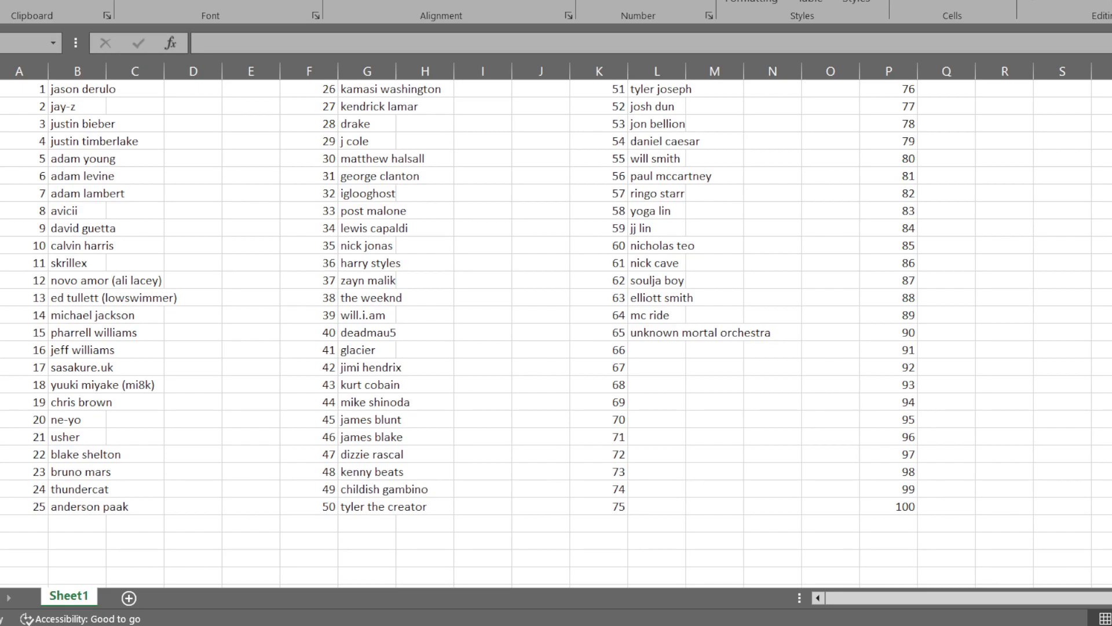
Return to the Excel sheet and enter joe hisaishi, porter robinson and madeon in column L beside numbers 66 to 68
{"action": "key", "text": "alt+Tab"}
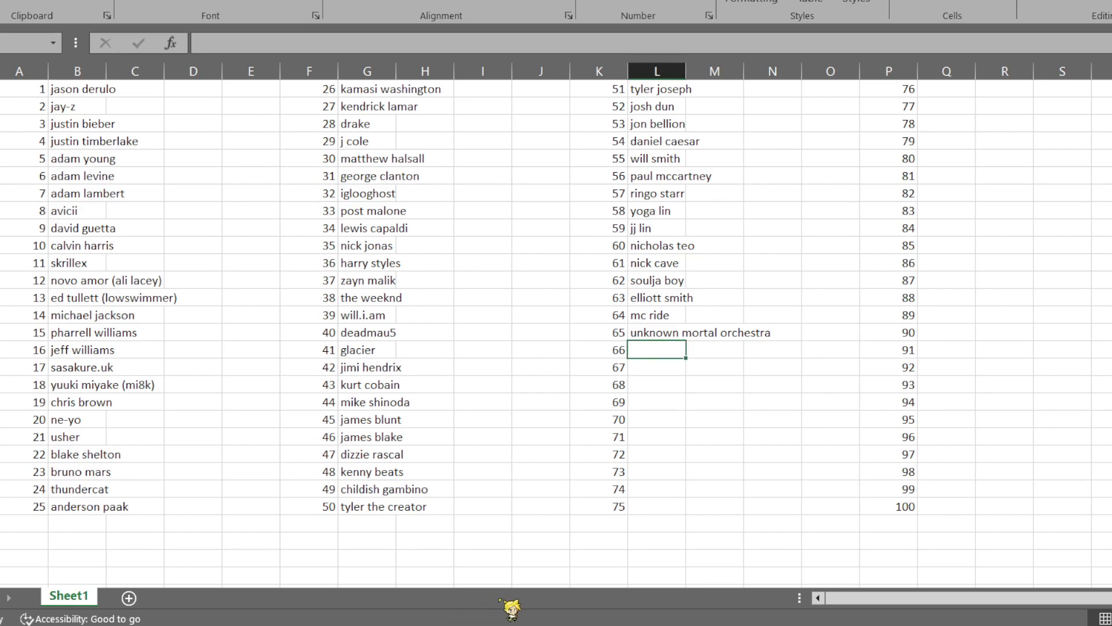
{"action": "type", "text": "joe hisaishi"}
{"action": "key", "text": "Return"}
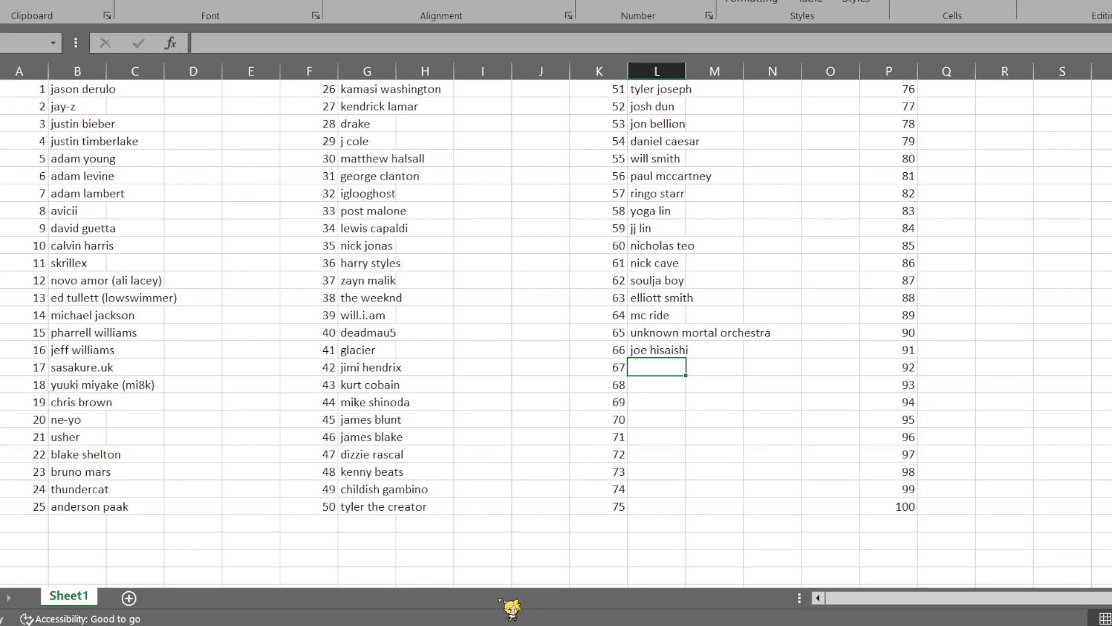
{"action": "type", "text": "porter robinson"}
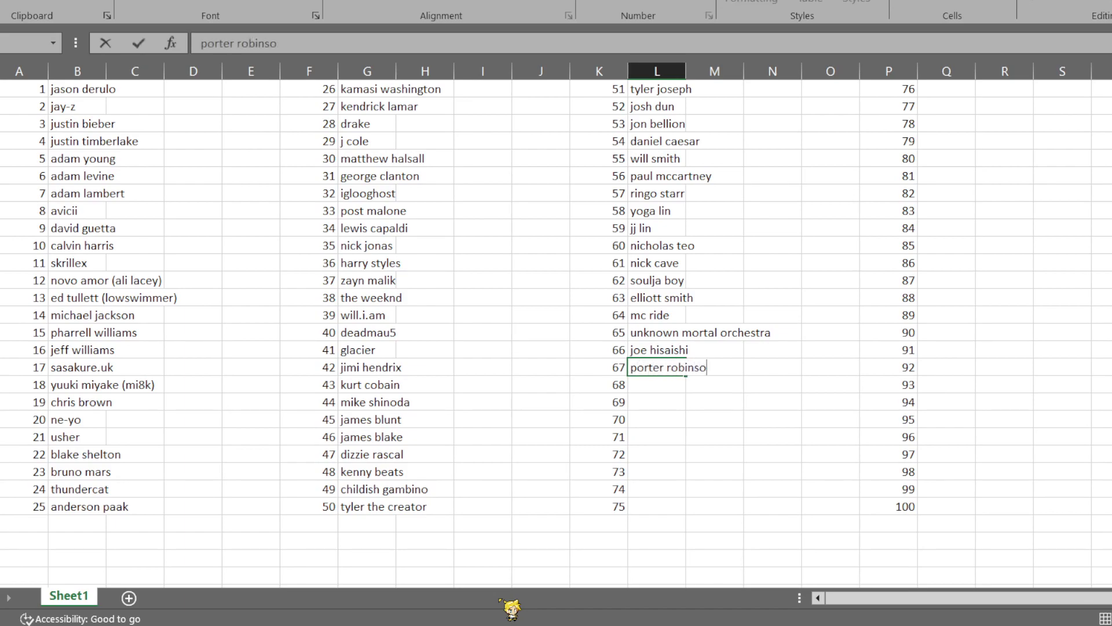
{"action": "key", "text": "Return"}
{"action": "type", "text": "madeon"}
{"action": "key", "text": "Return"}
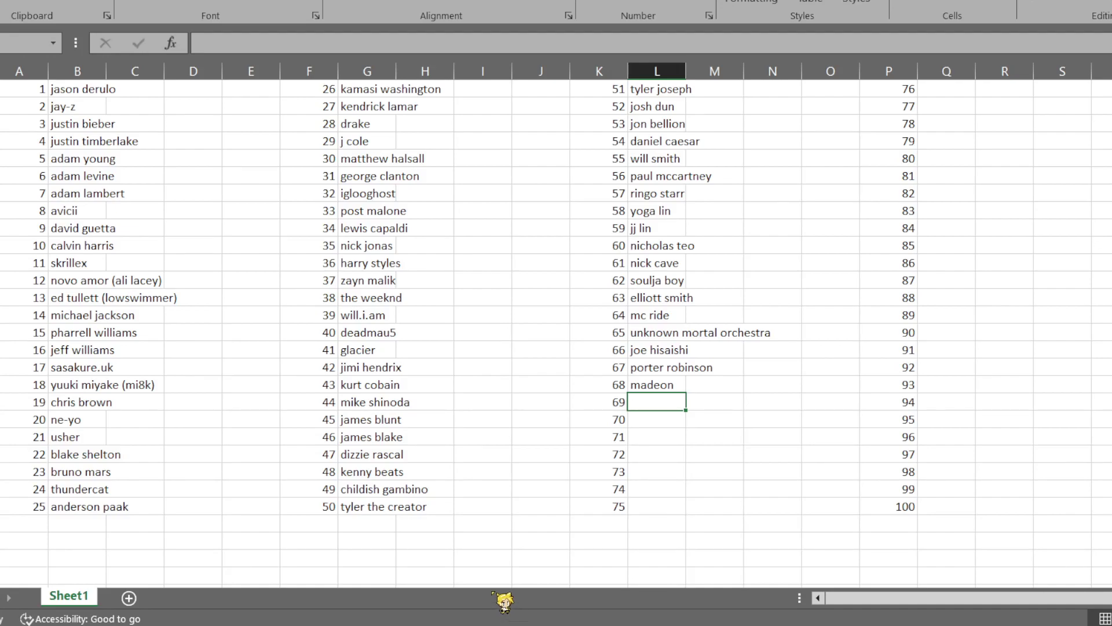
Enter dean blunt, jon batiste and keith urban in column L beside numbers 69 to 71
{"action": "type", "text": "dean blunt"}
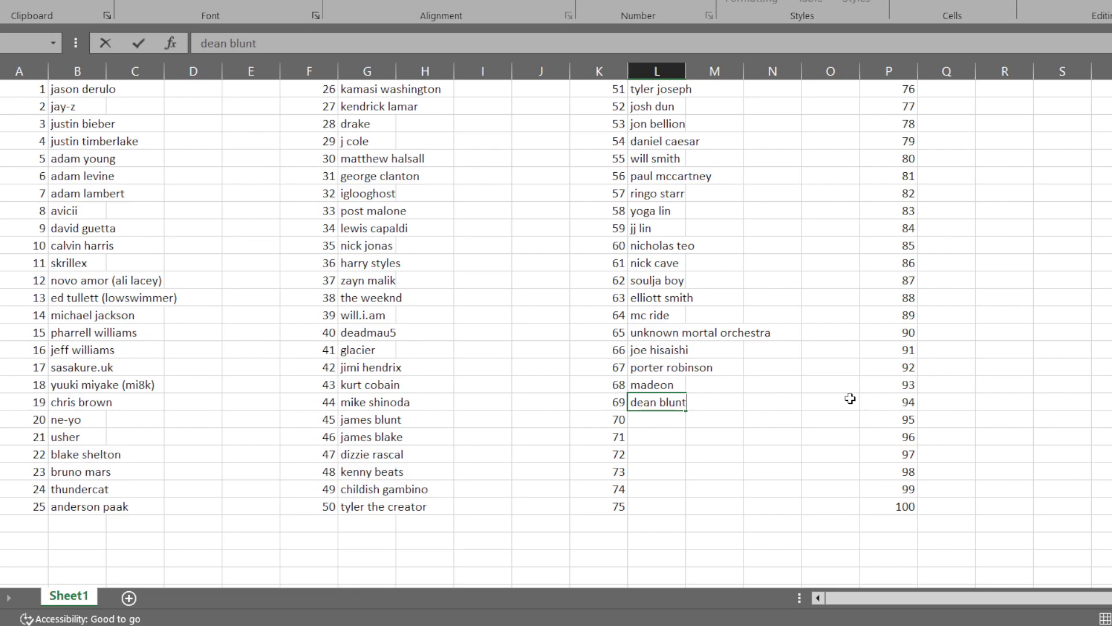
{"action": "key", "text": "Return"}
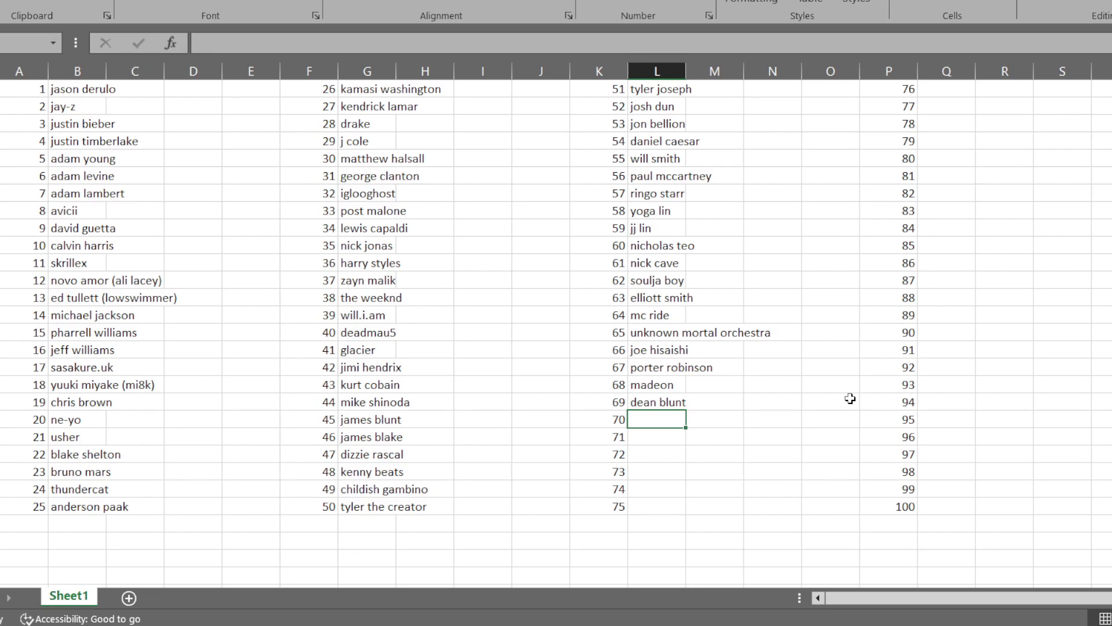
{"action": "type", "text": "jon batiste"}
{"action": "key", "text": "Return"}
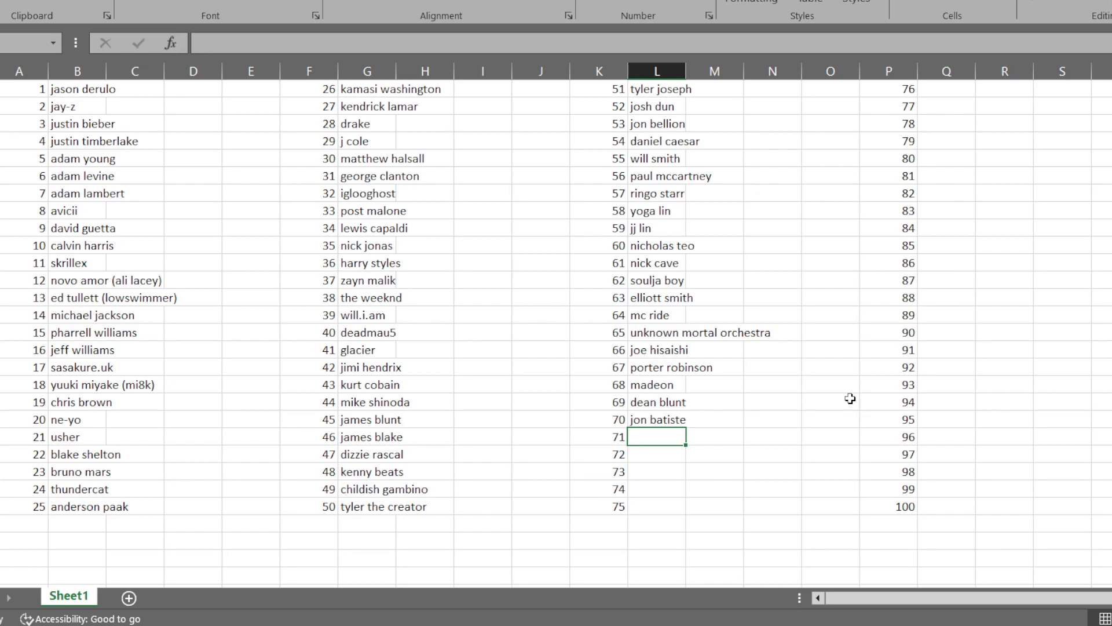
{"action": "type", "text": "keith urban"}
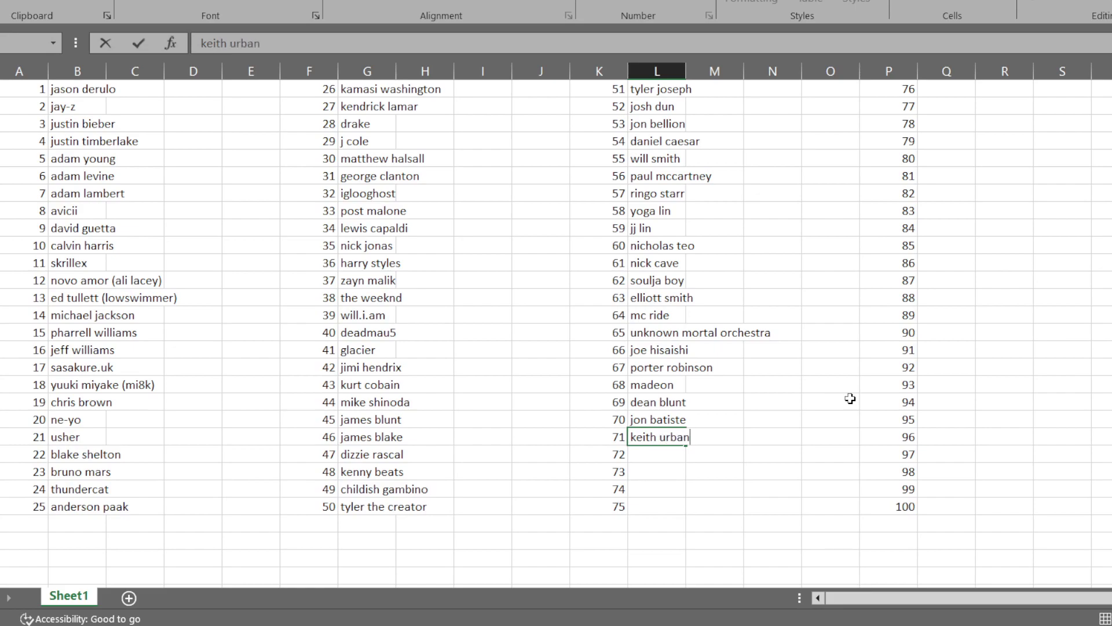
{"action": "key", "text": "Return"}
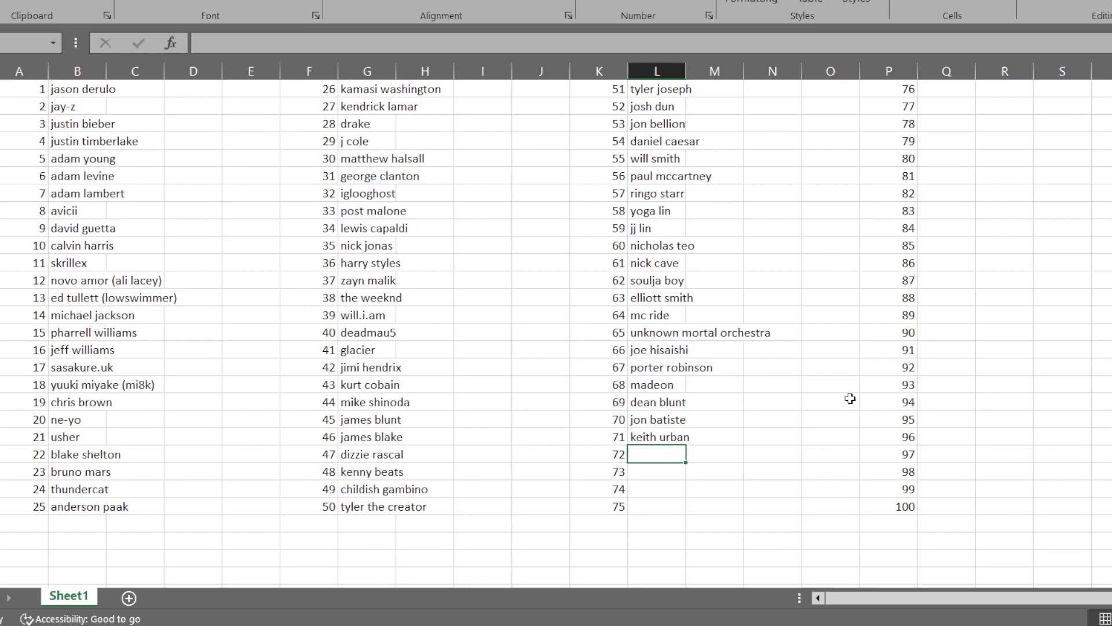
Enter lil jon, lil nas x, bruce springsteen and brian wilson in column L beside numbers 72 to 75
{"action": "type", "text": "lil jon"}
{"action": "key", "text": "Return"}
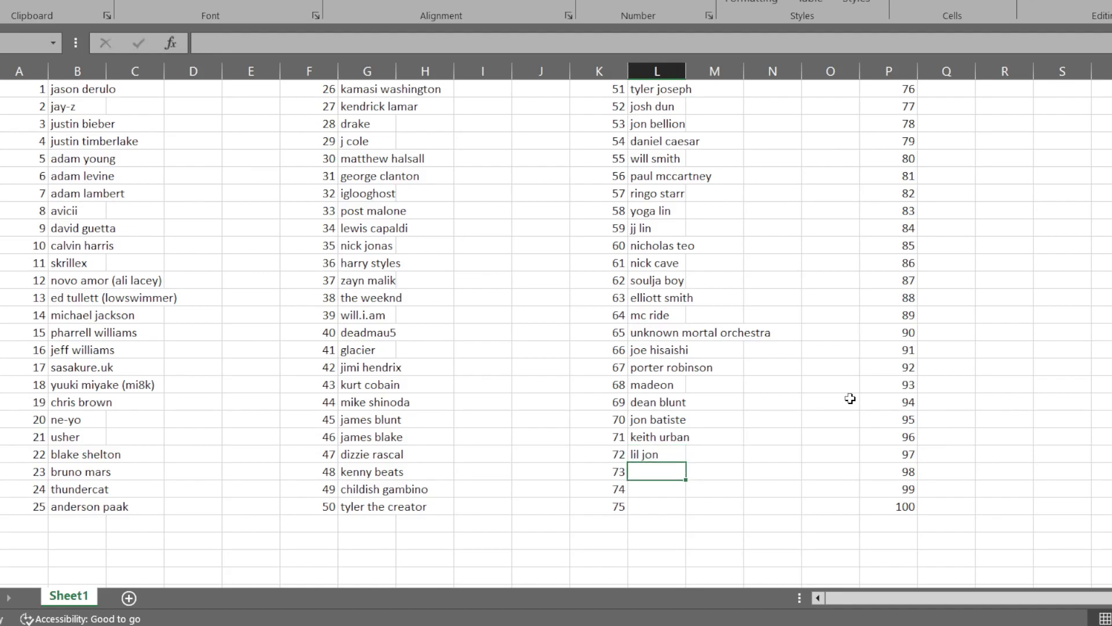
{"action": "type", "text": "lil nas x"}
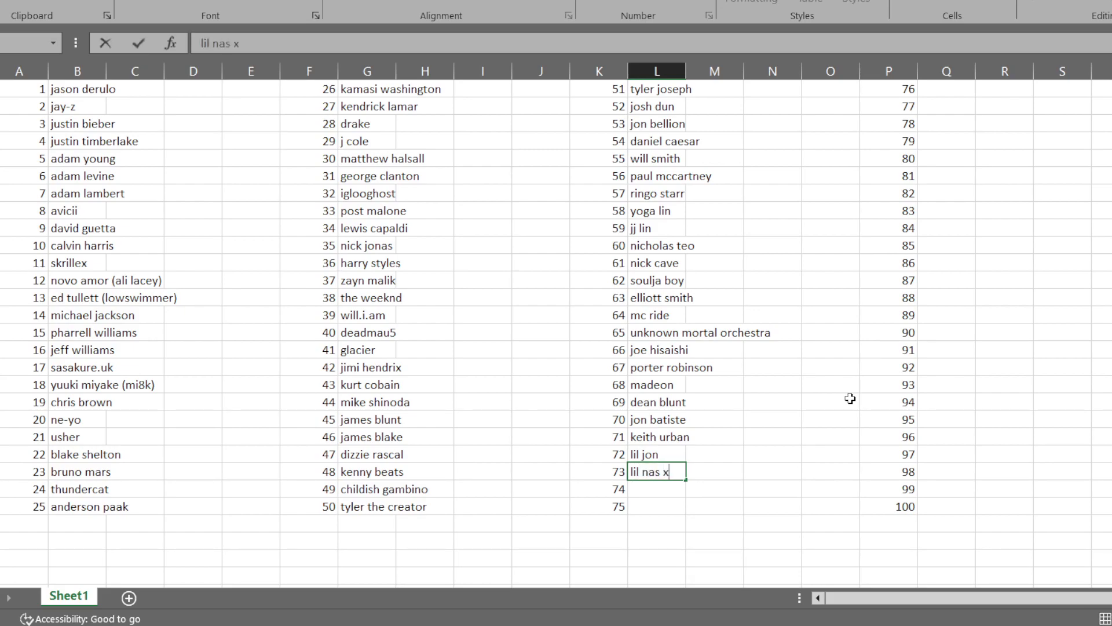
{"action": "key", "text": "Return"}
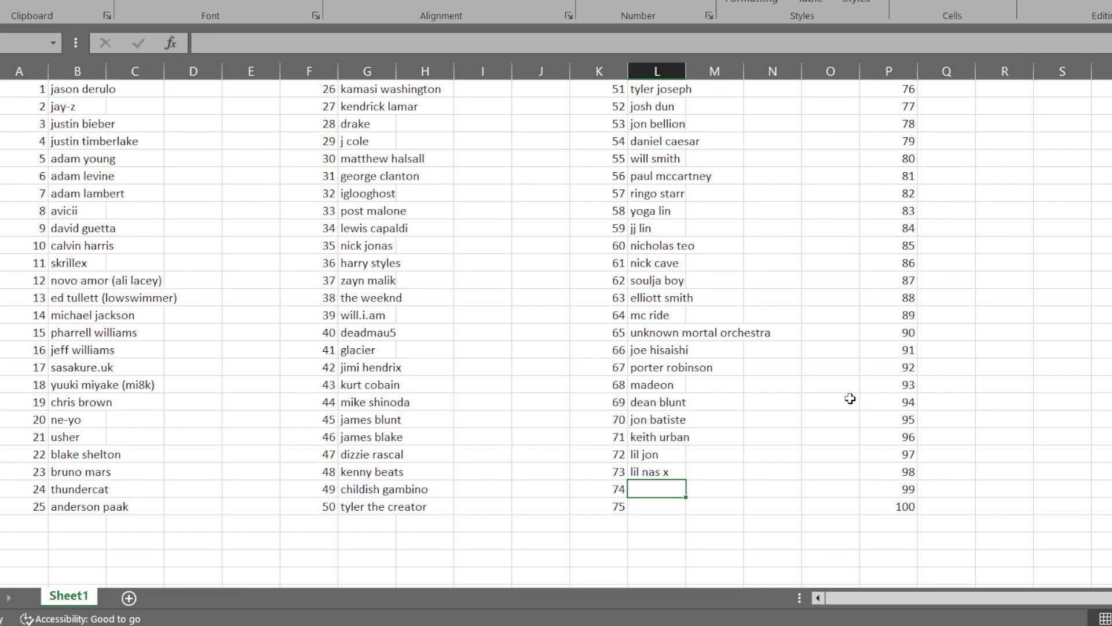
{"action": "type", "text": "bruce springsteen"}
{"action": "key", "text": "Return"}
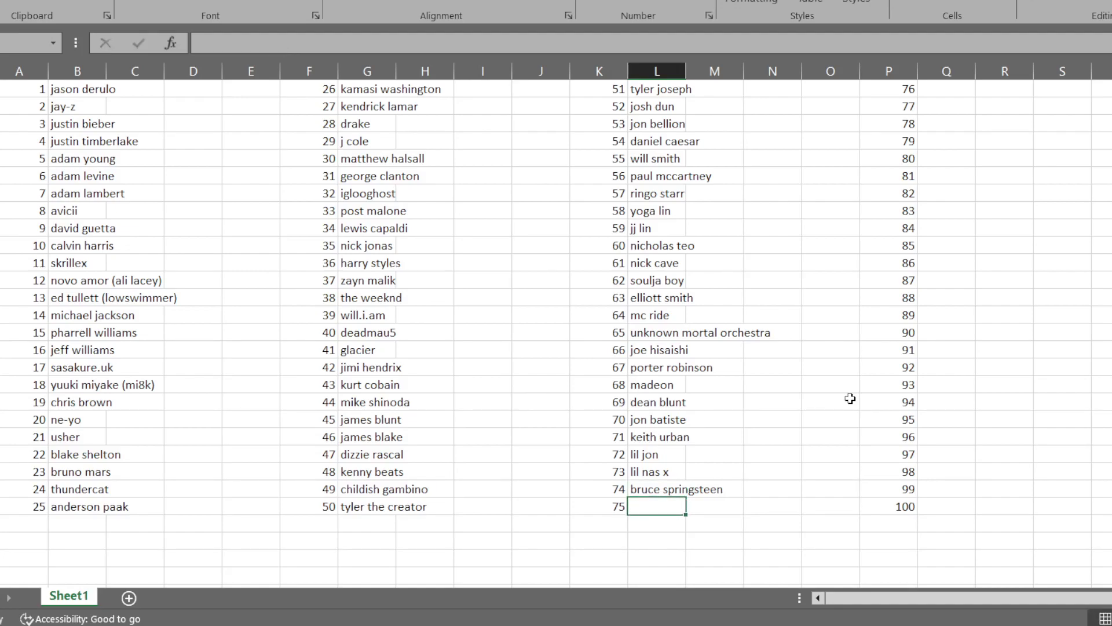
{"action": "type", "text": "brian wilson"}
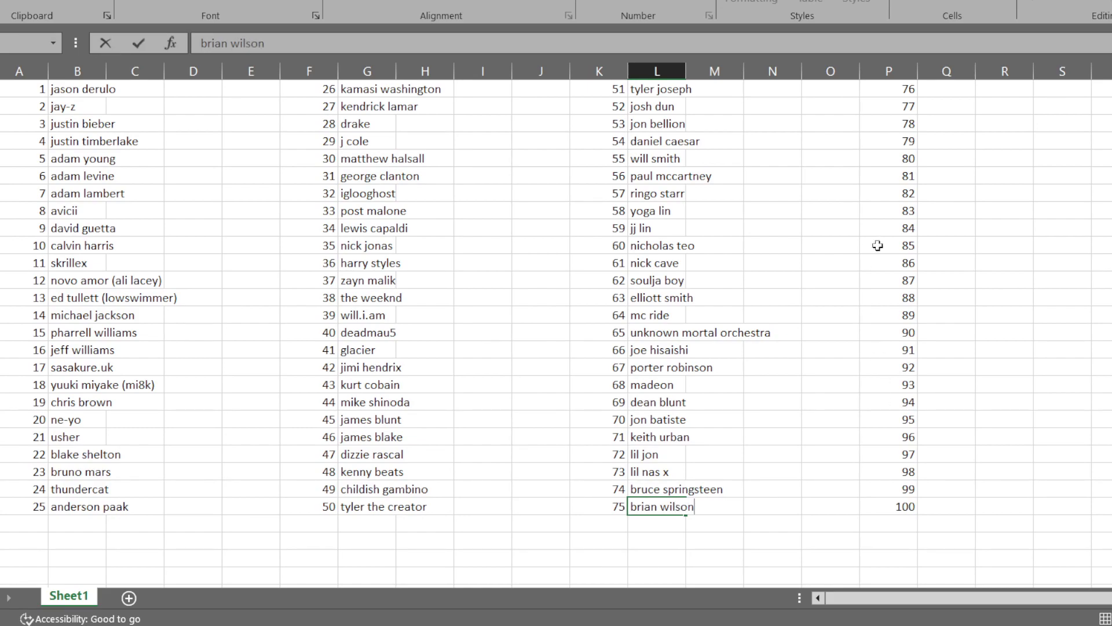
Enter phil collins, sting and bryan adams in column Q beside numbers 76 to 78
{"action": "left_click", "coordinate": [960, 96]}
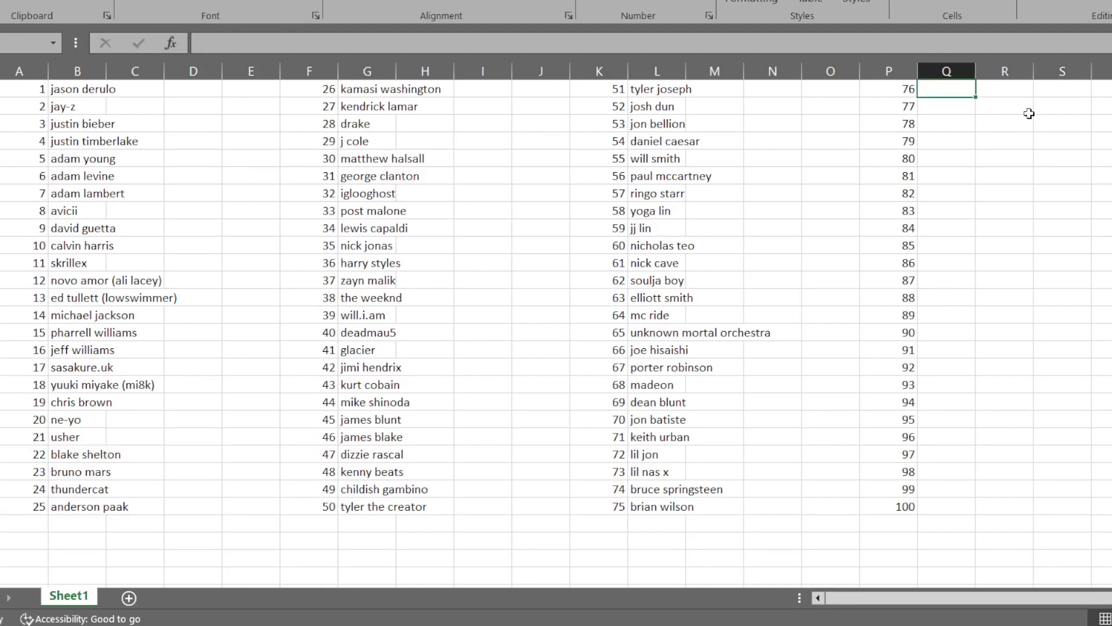
{"action": "type", "text": "phil"}
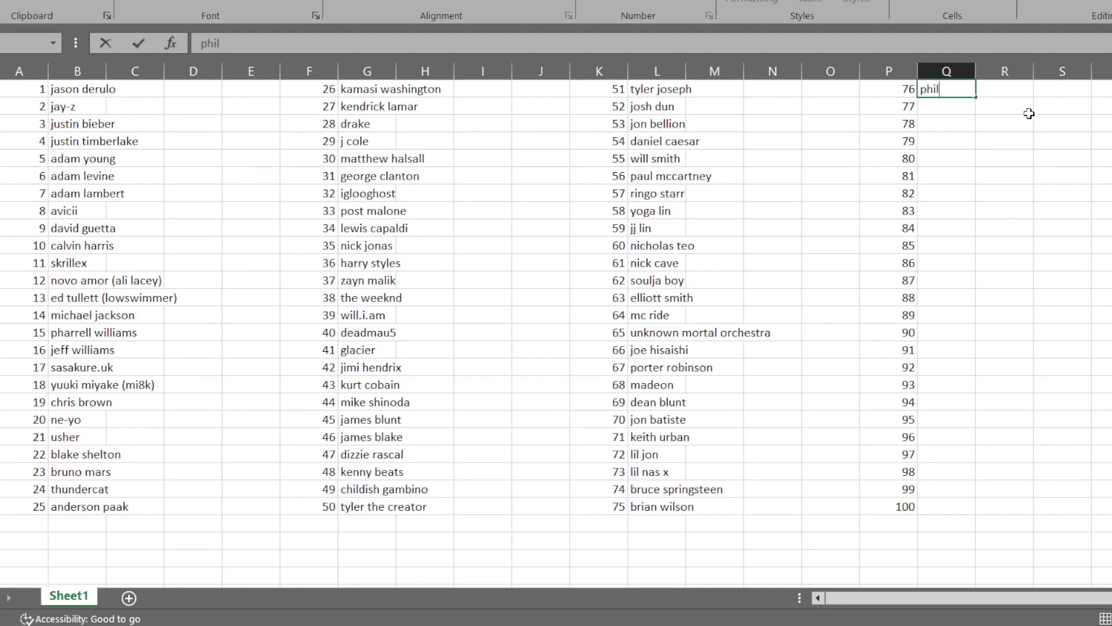
{"action": "type", "text": " collins"}
{"action": "key", "text": "Return"}
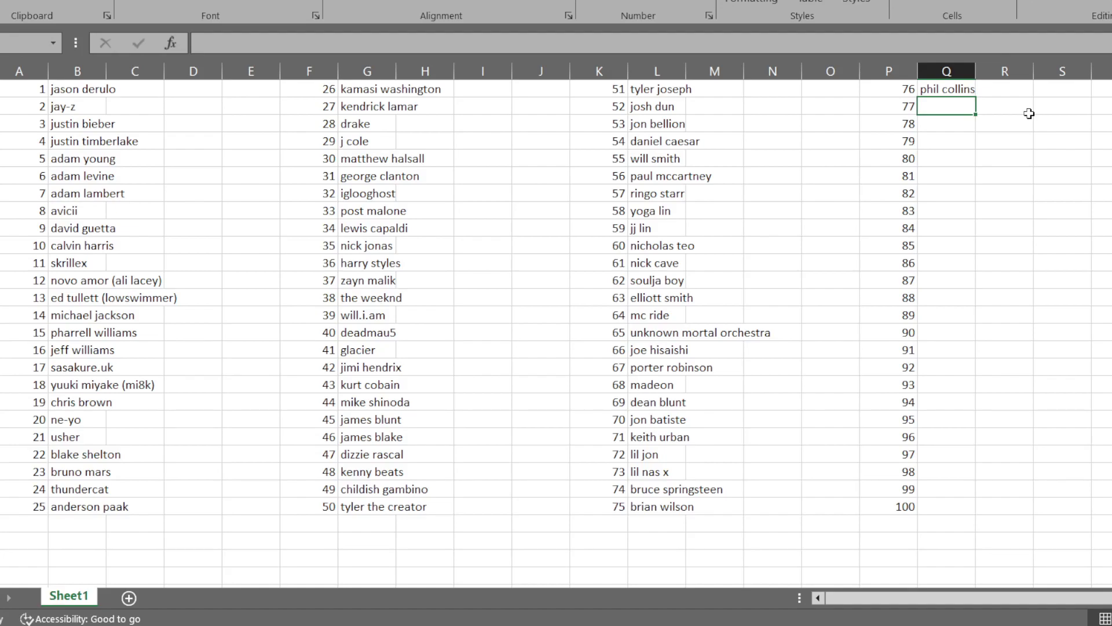
{"action": "type", "text": "sting"}
{"action": "key", "text": "Return"}
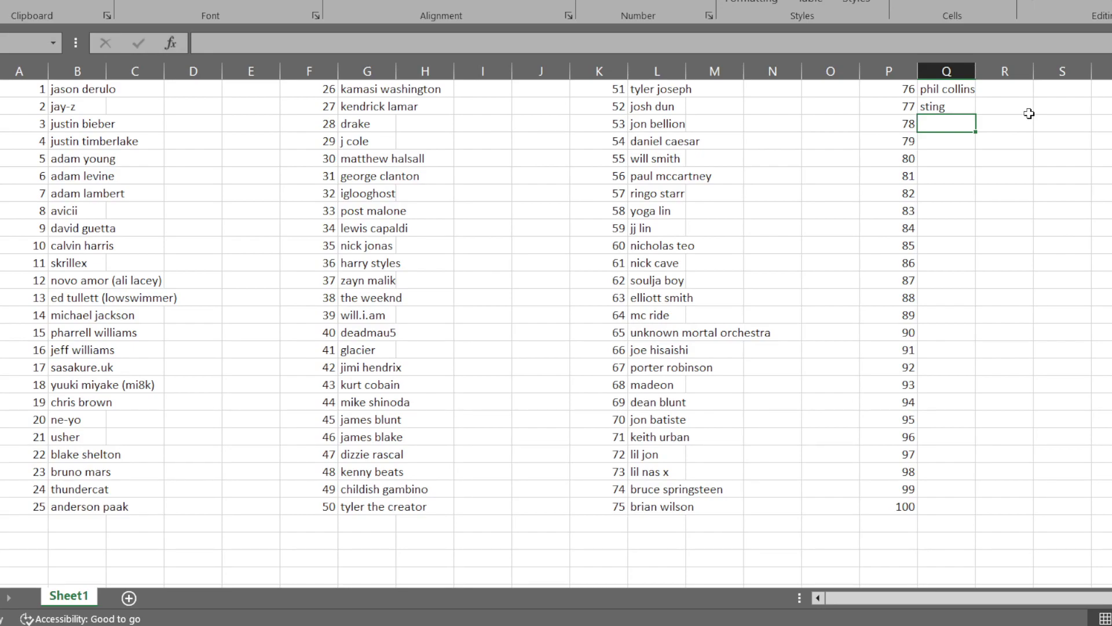
{"action": "type", "text": "bryan adams"}
{"action": "key", "text": "Return"}
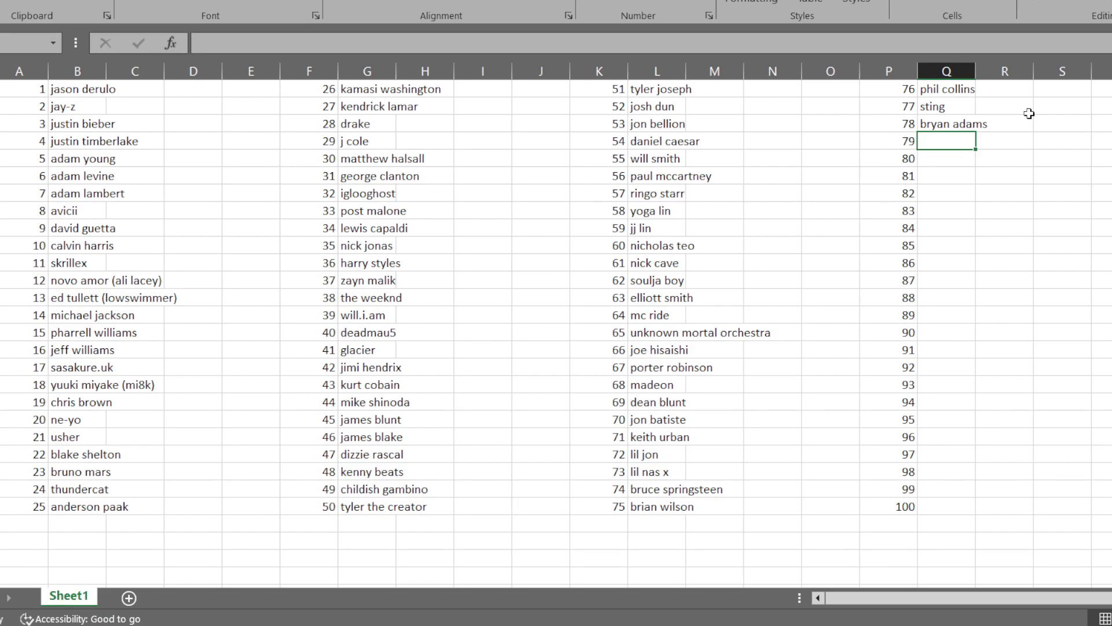
Enter rod stewart, prince and chris stapleton in column Q beside numbers 79 to 81
{"action": "type", "text": "rod stewart"}
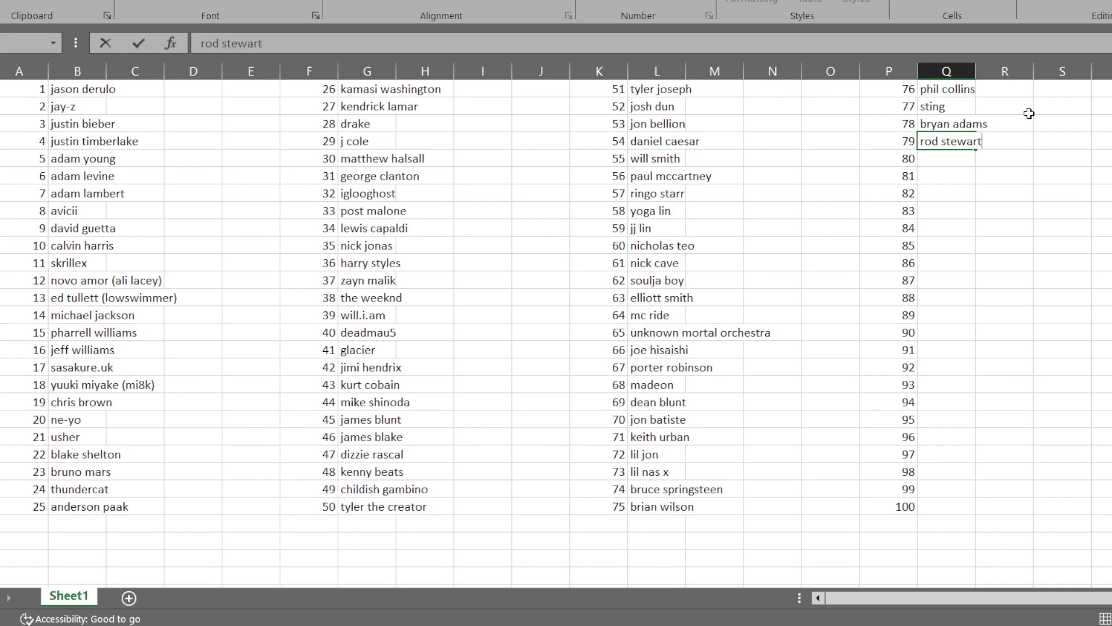
{"action": "key", "text": "Return"}
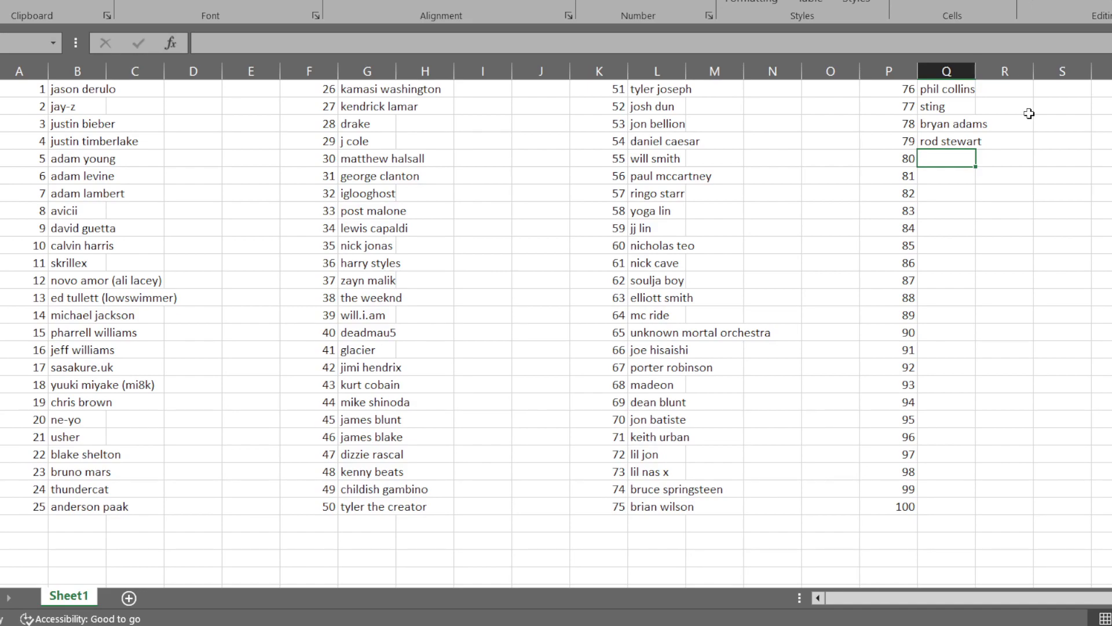
{"action": "type", "text": "prince"}
{"action": "key", "text": "Return"}
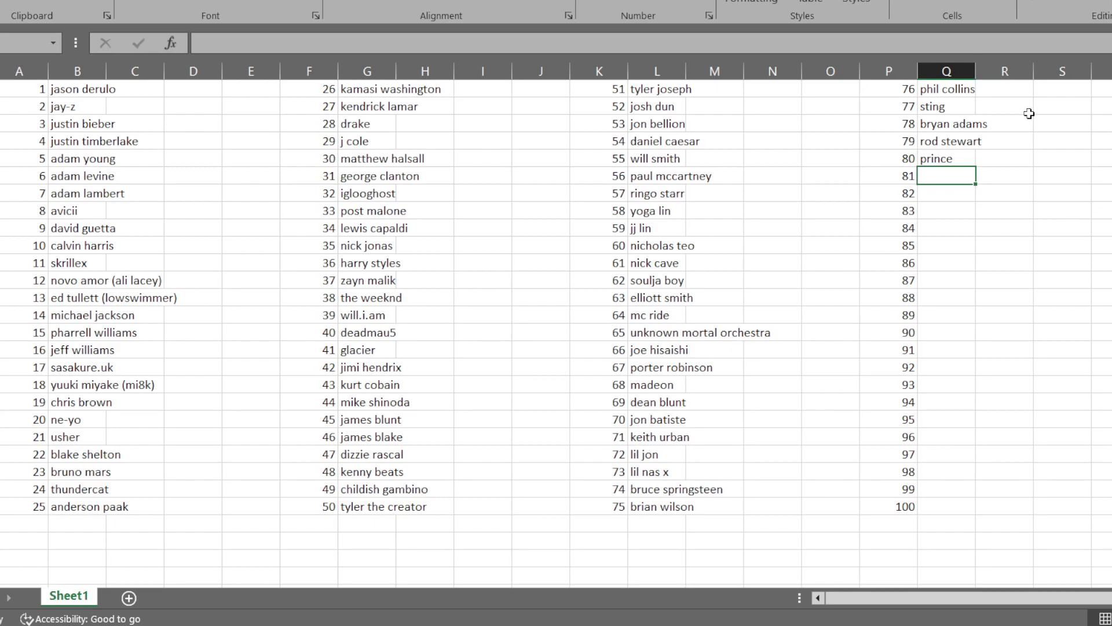
{"action": "type", "text": "chris st"}
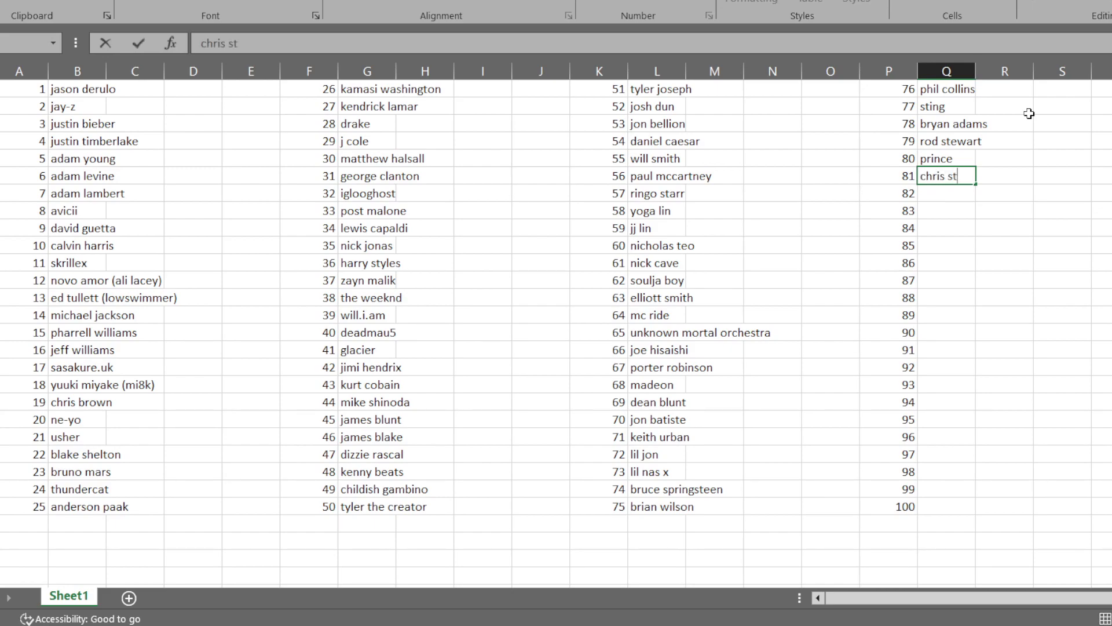
{"action": "type", "text": "apleton"}
{"action": "key", "text": "Return"}
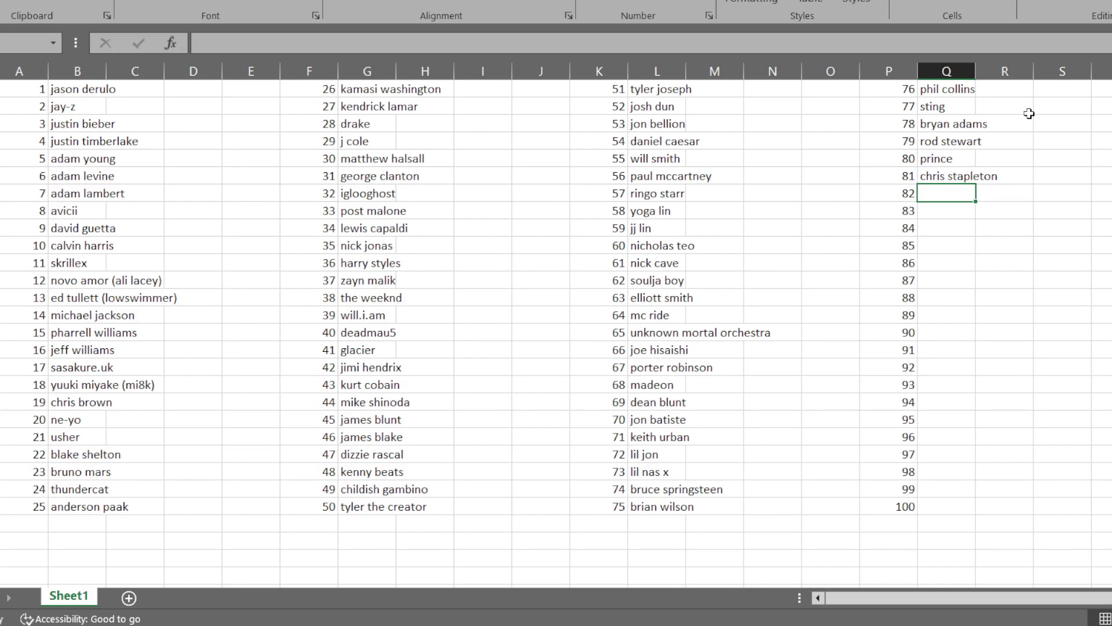
Enter sean kingston and cee lo green in column Q beside numbers 82 and 83
{"action": "type", "text": "s"}
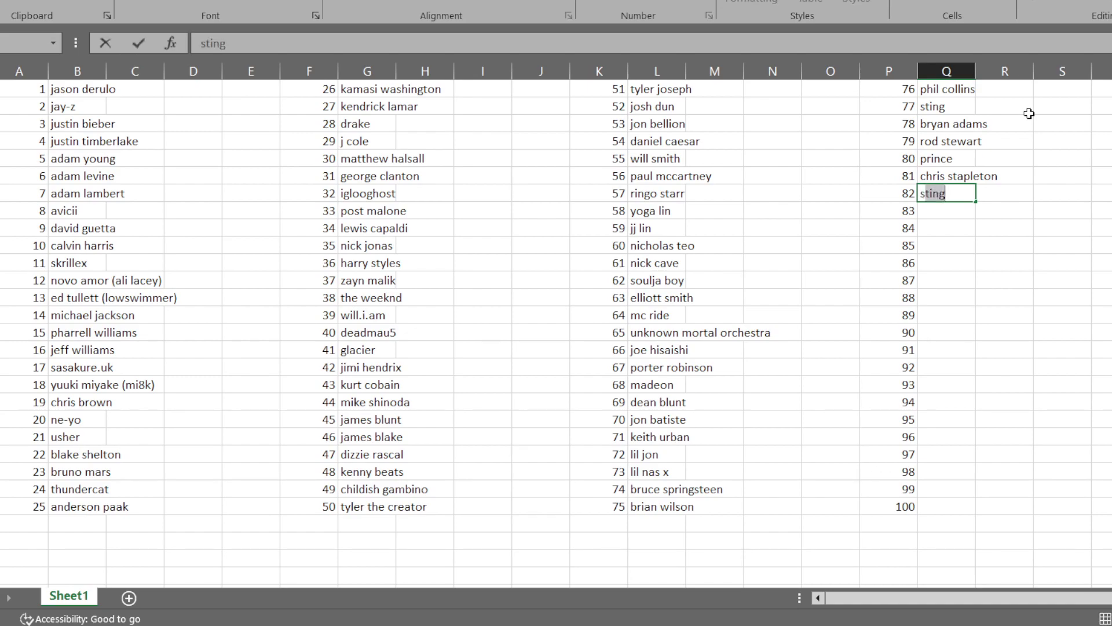
{"action": "type", "text": "ean kings"}
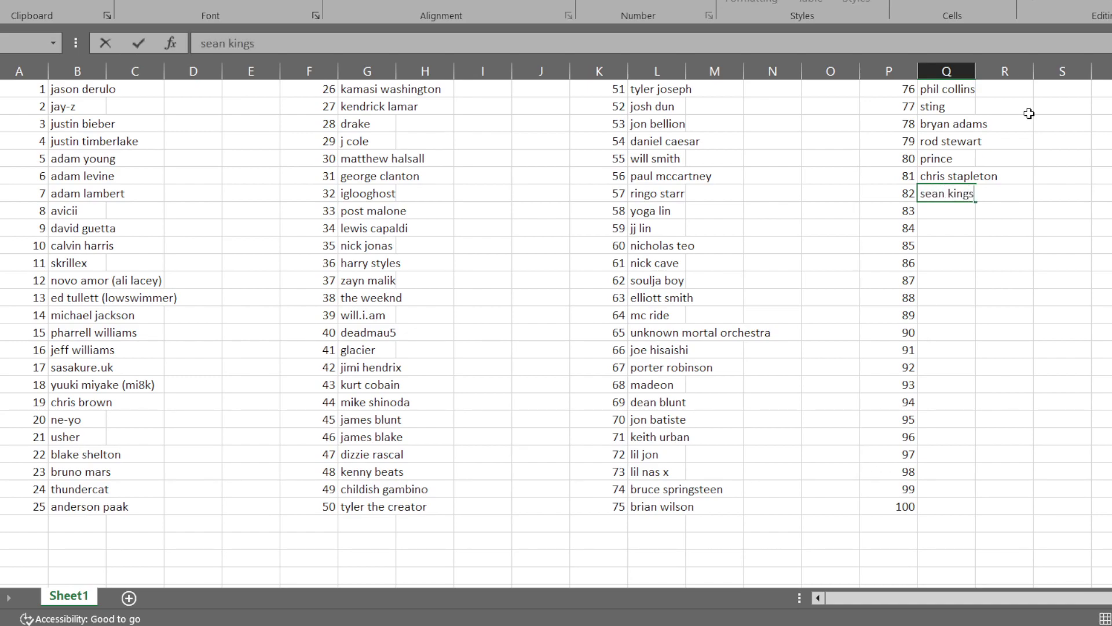
{"action": "type", "text": "ton"}
{"action": "key", "text": "Return"}
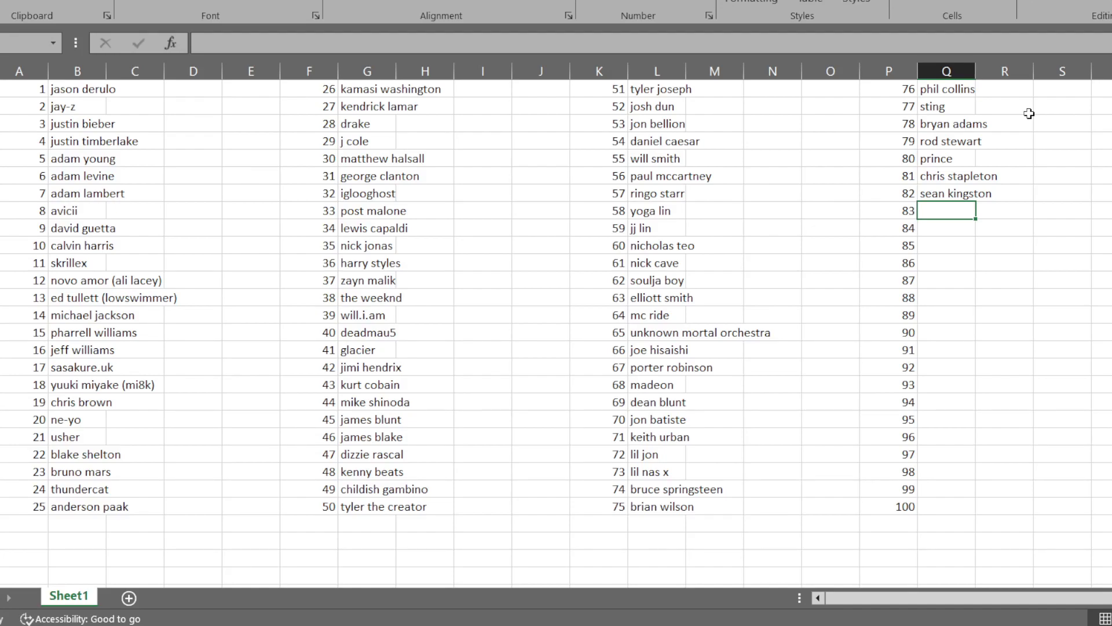
{"action": "type", "text": "c"}
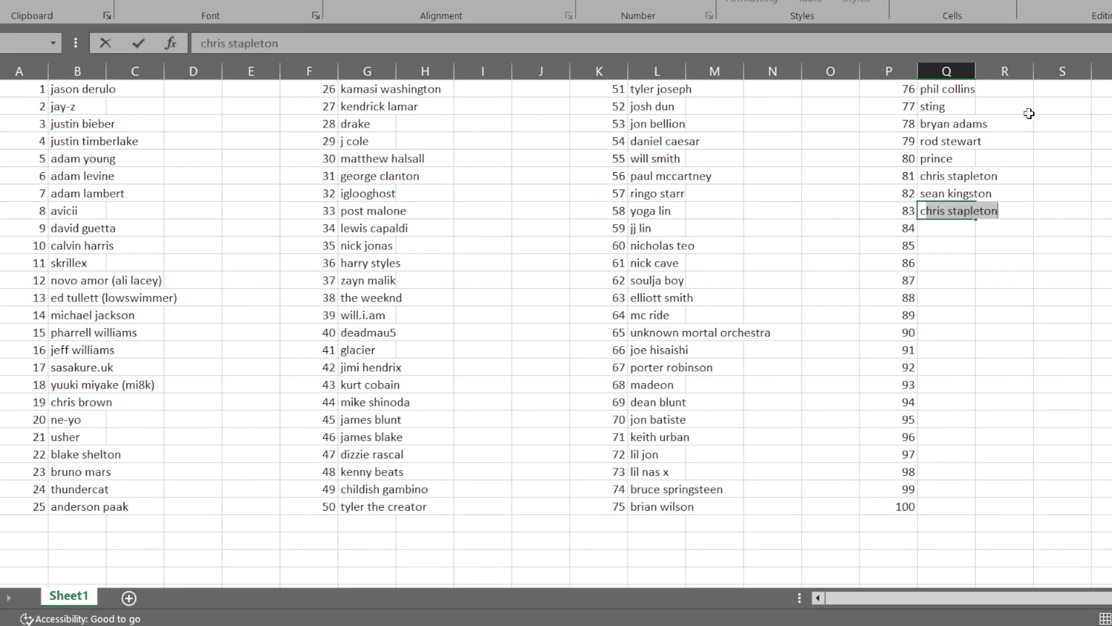
{"action": "type", "text": "ee lo green"}
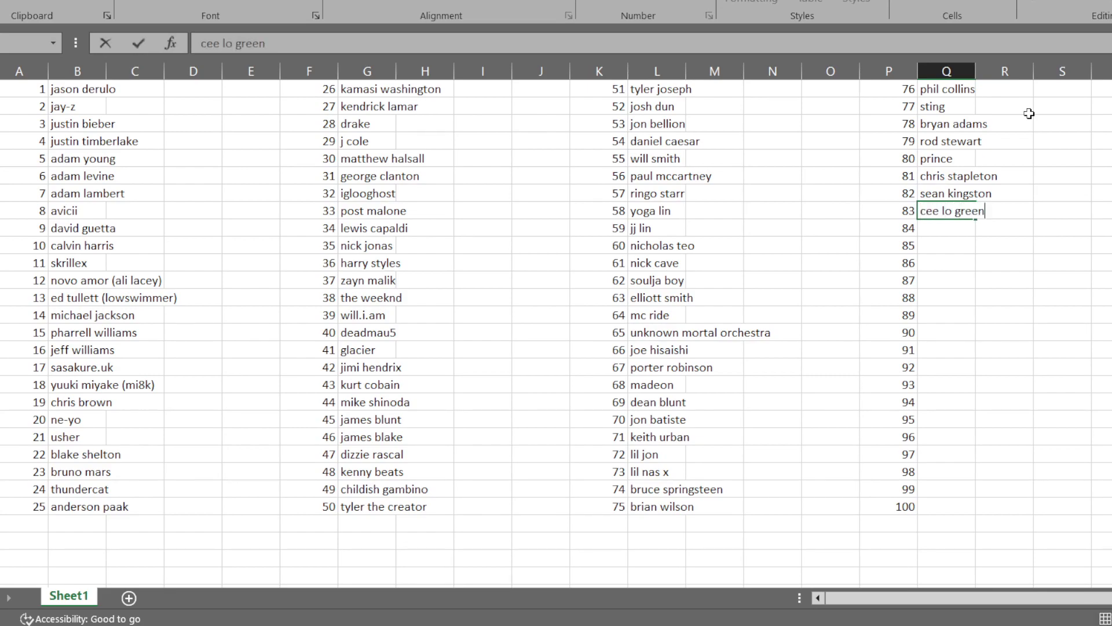
{"action": "key", "text": "Return"}
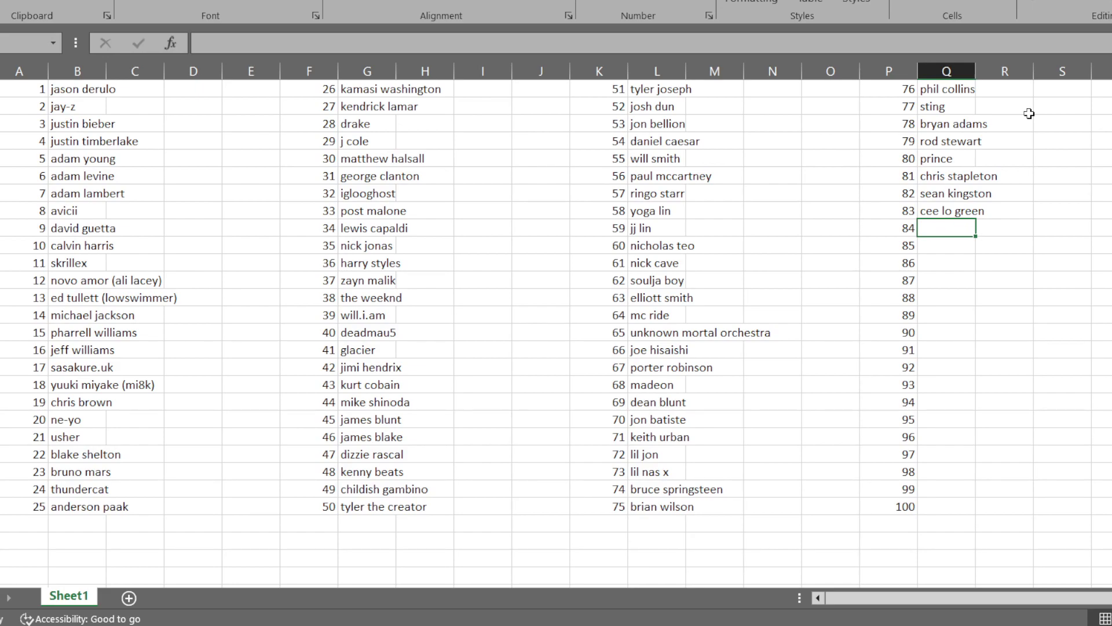
Enter xxxtentacion, ag cook and danny l harle in column Q beside numbers 84 to 86
{"action": "type", "text": "xxxtentacion"}
{"action": "key", "text": "Return"}
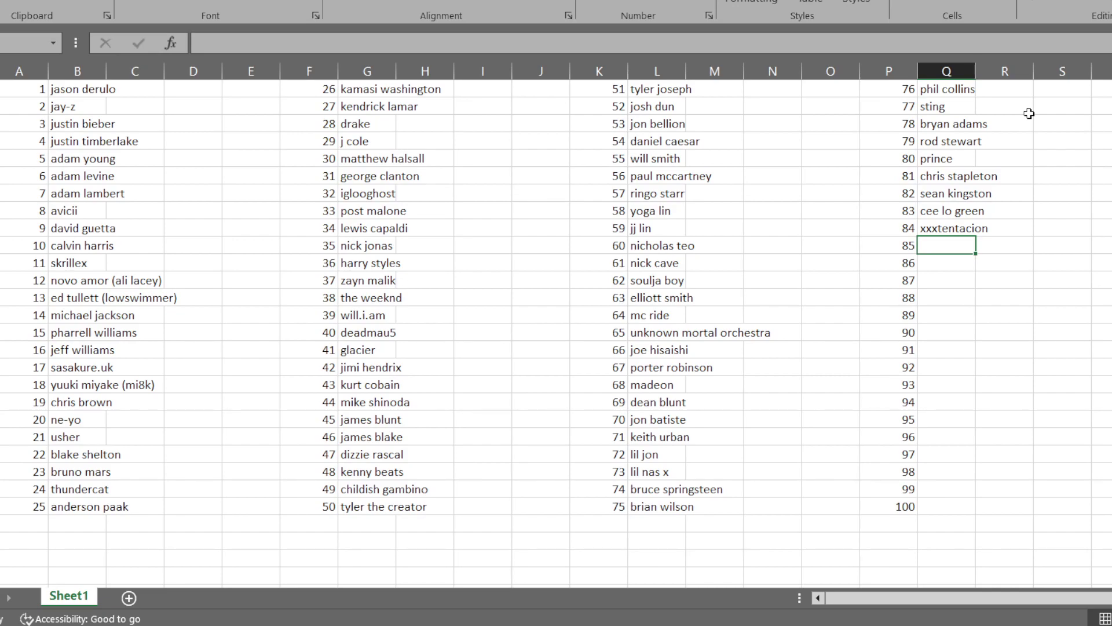
{"action": "type", "text": "ag cook"}
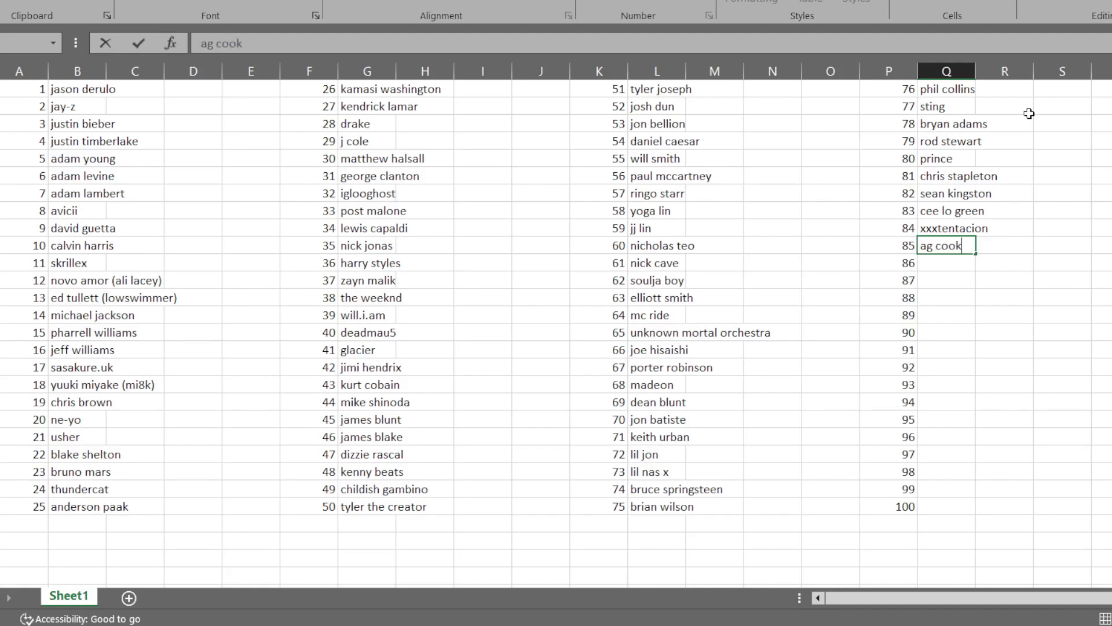
{"action": "key", "text": "Return"}
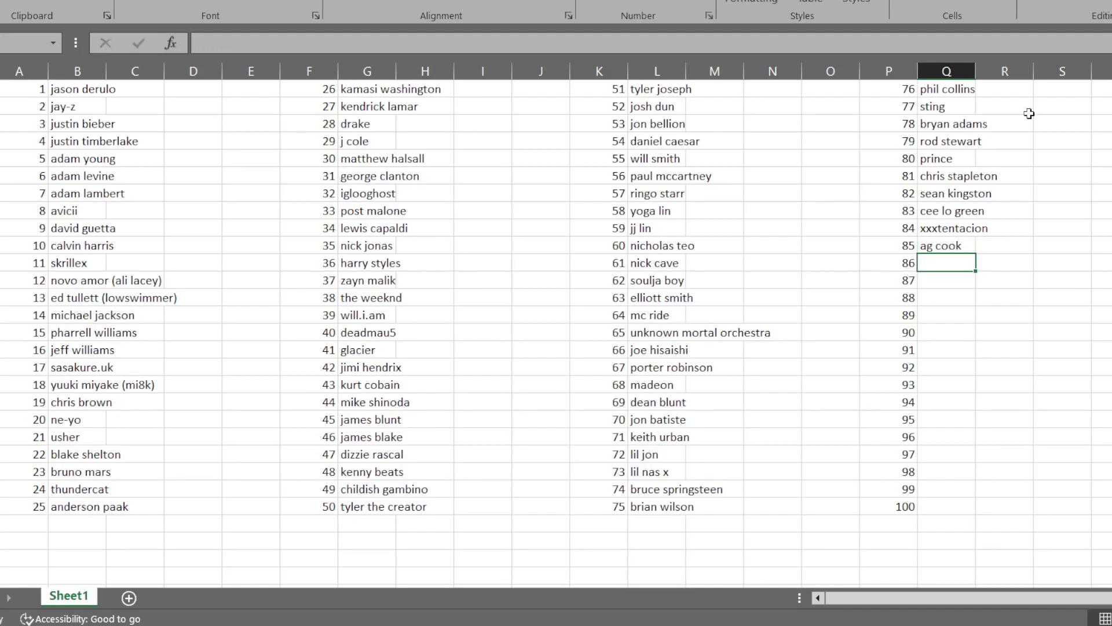
{"action": "type", "text": "dann"}
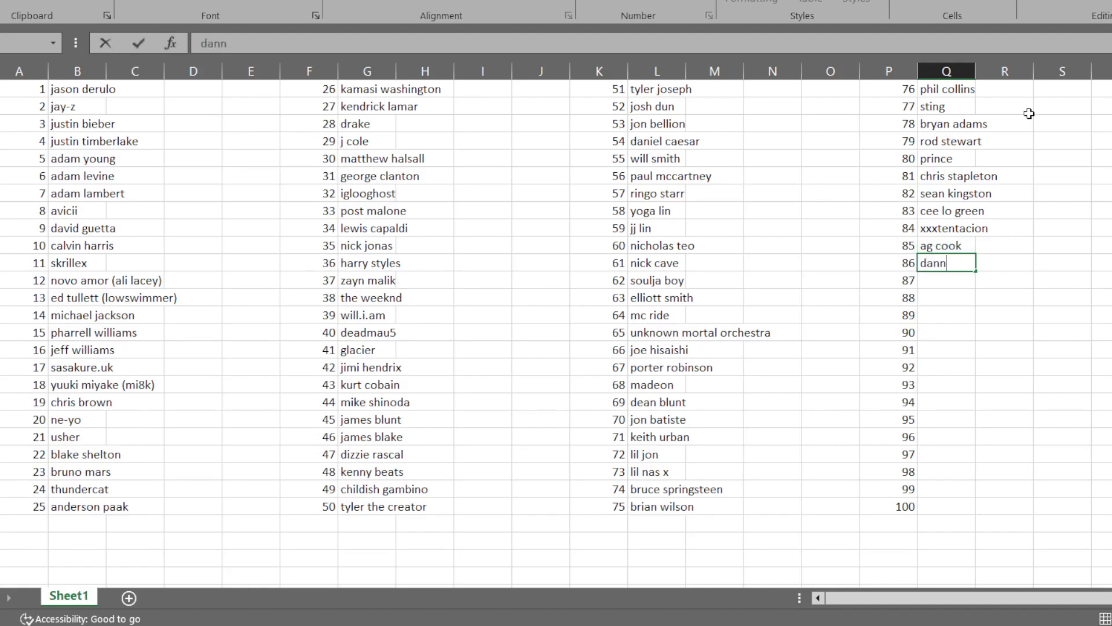
{"action": "type", "text": "y l harle"}
{"action": "key", "text": "Return"}
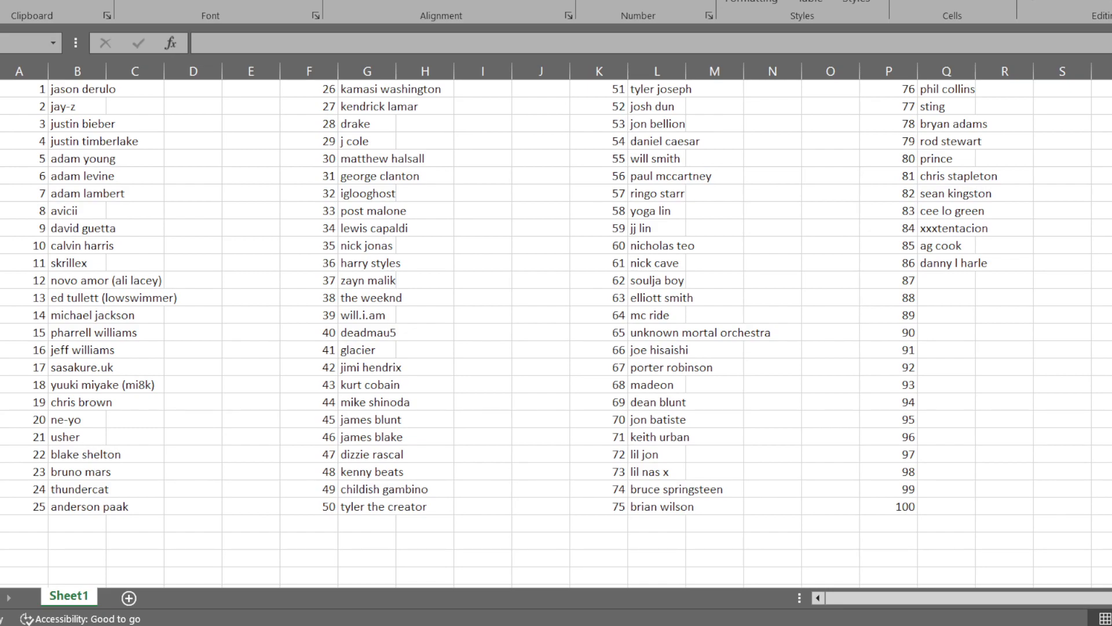
Enter chester bennington, u-zhaan and jack black in column Q beside numbers 87 to 89
{"action": "left_click", "coordinate": [947, 279]}
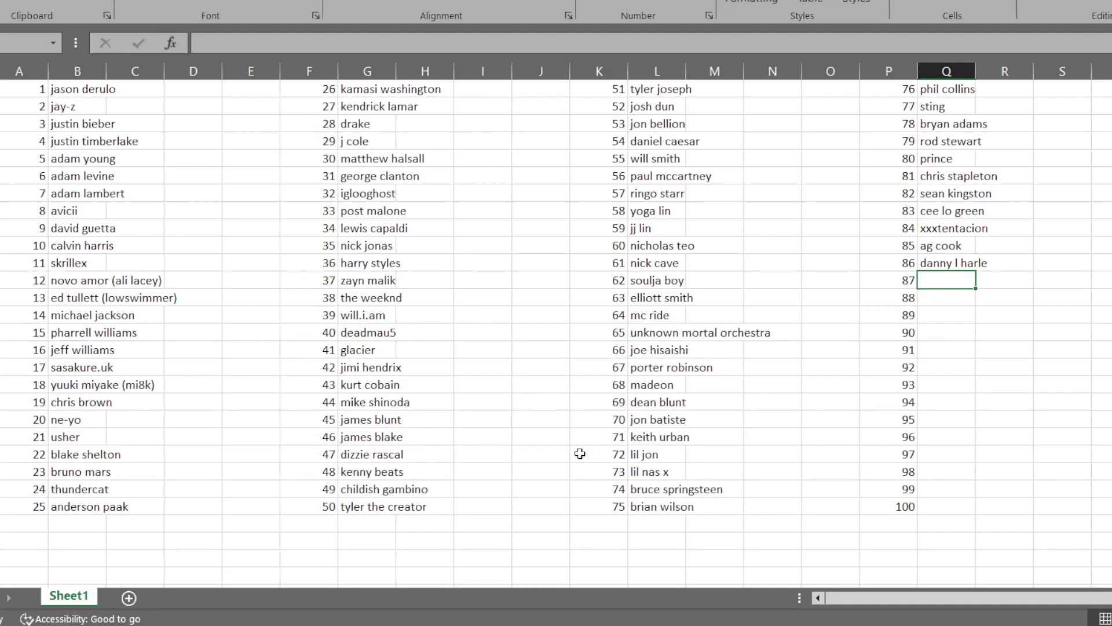
{"action": "type", "text": "chester"}
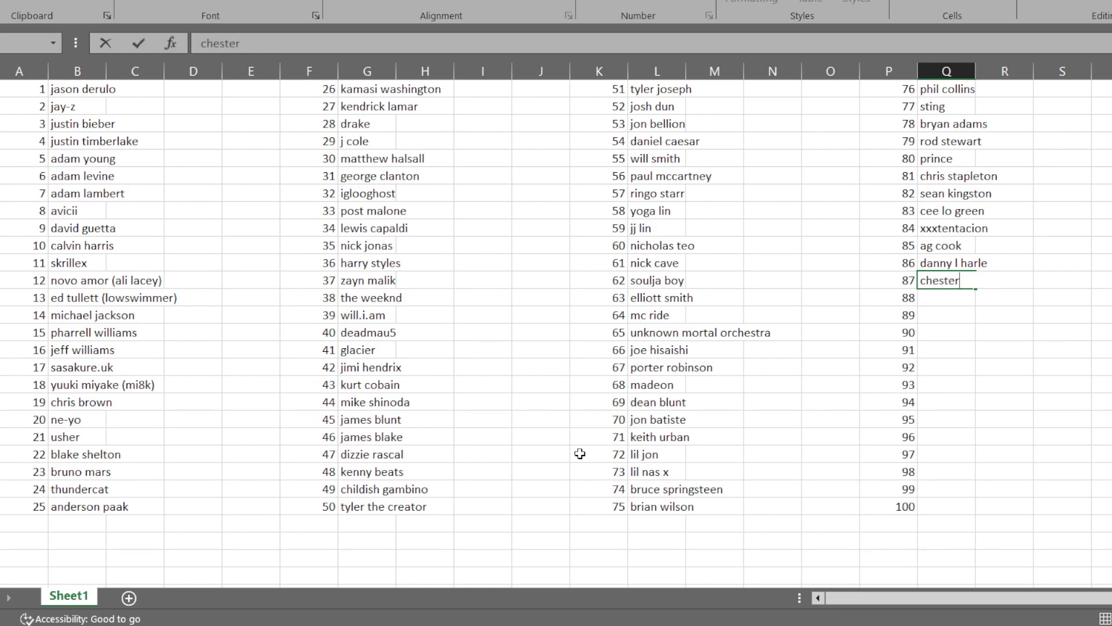
{"action": "type", "text": " bennington"}
{"action": "key", "text": "Return"}
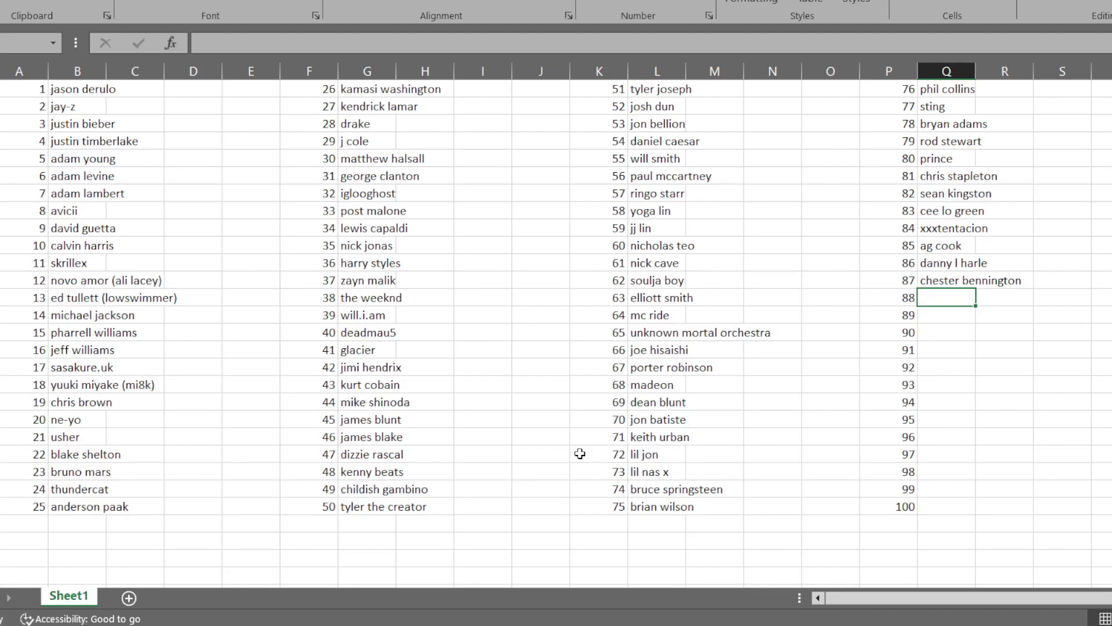
{"action": "type", "text": "u-zhaan"}
{"action": "key", "text": "Return"}
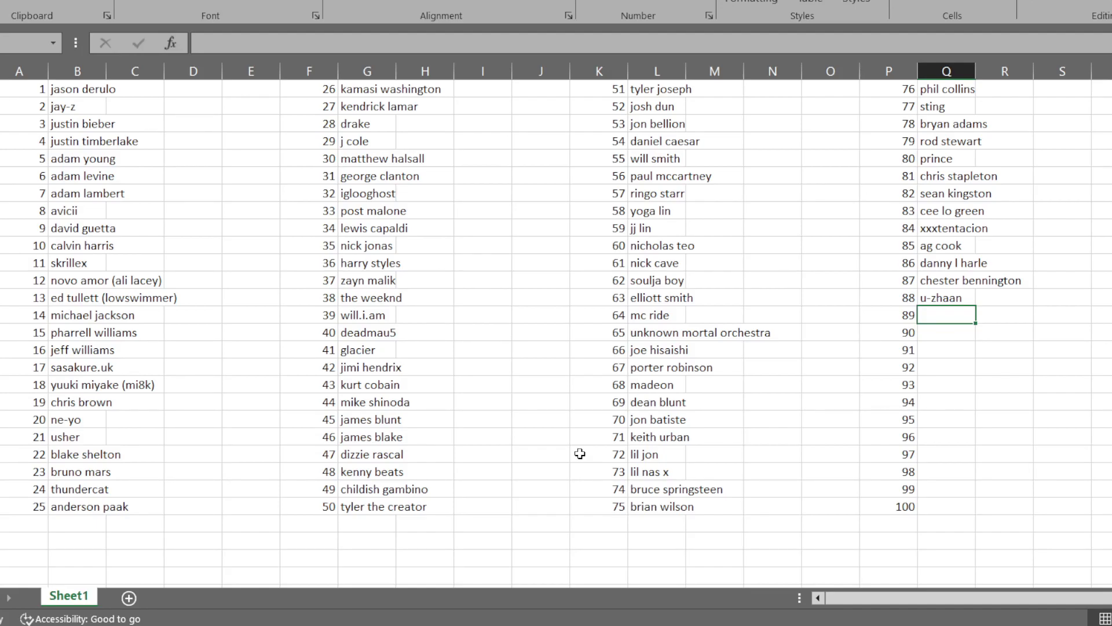
{"action": "type", "text": "ja"}
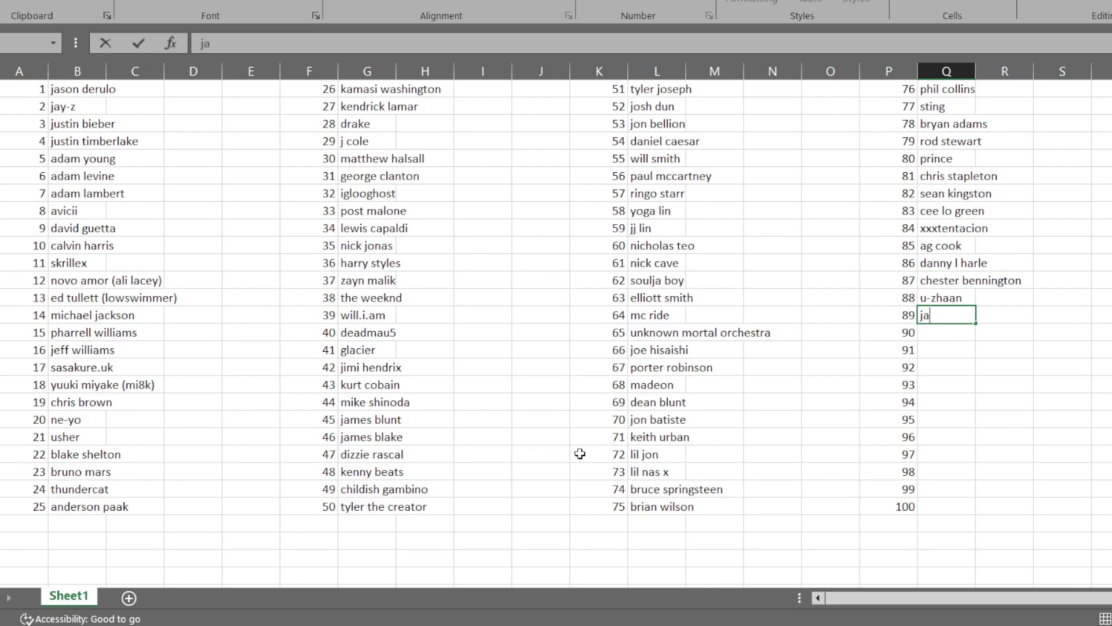
{"action": "type", "text": "ck black"}
{"action": "key", "text": "Return"}
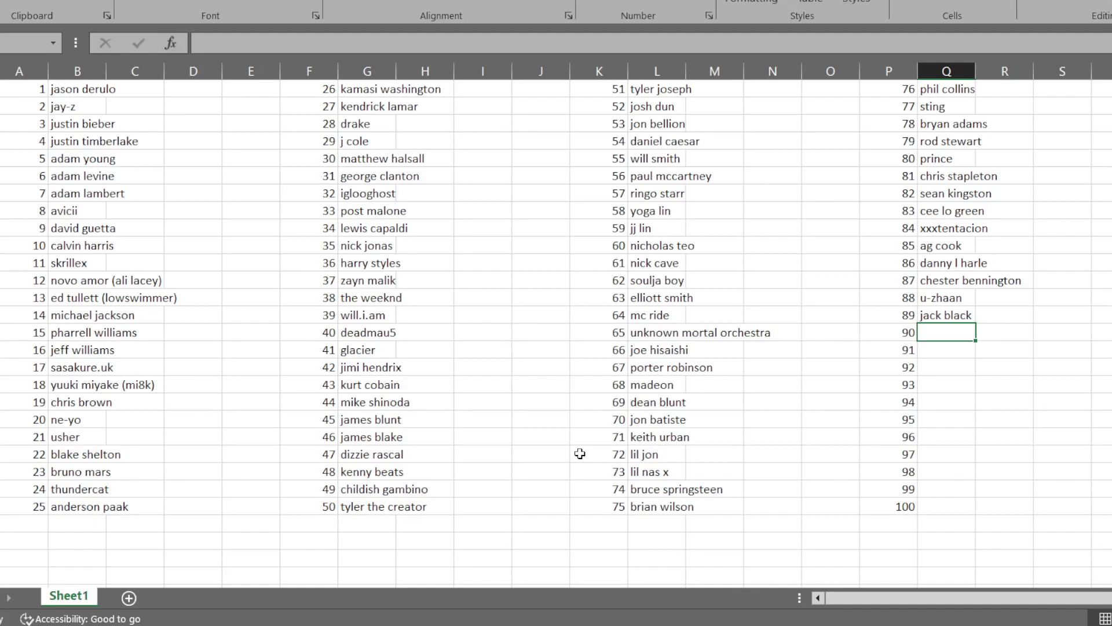
Enter stevie wonder and liam gallagher in column Q beside numbers 90 and 91
{"action": "key", "text": "ctrl+z"}
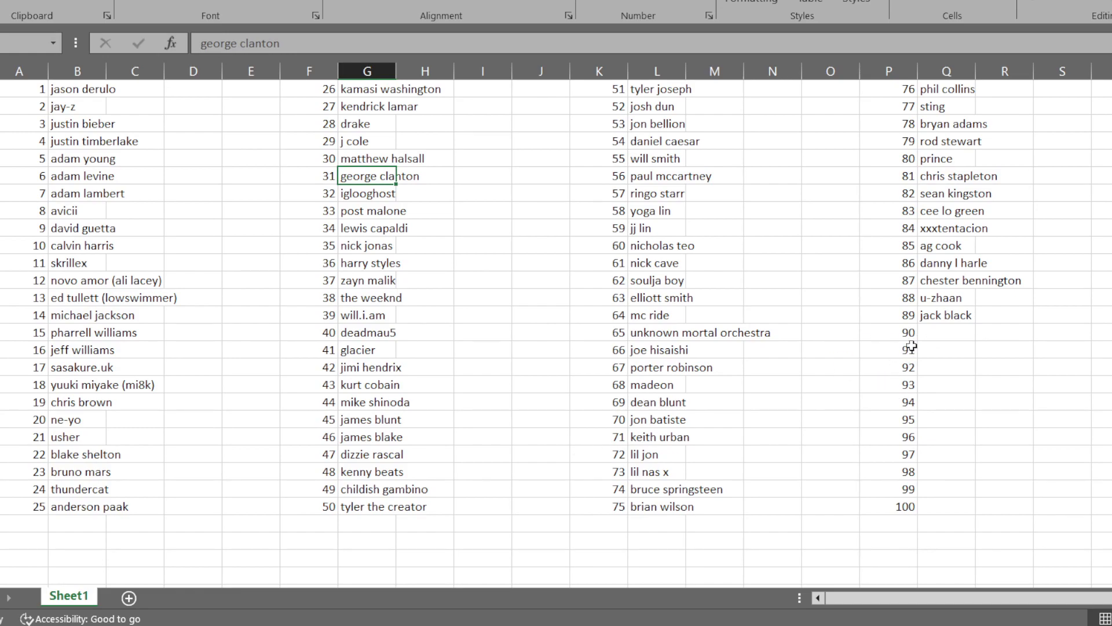
{"action": "left_click", "coordinate": [943, 339]}
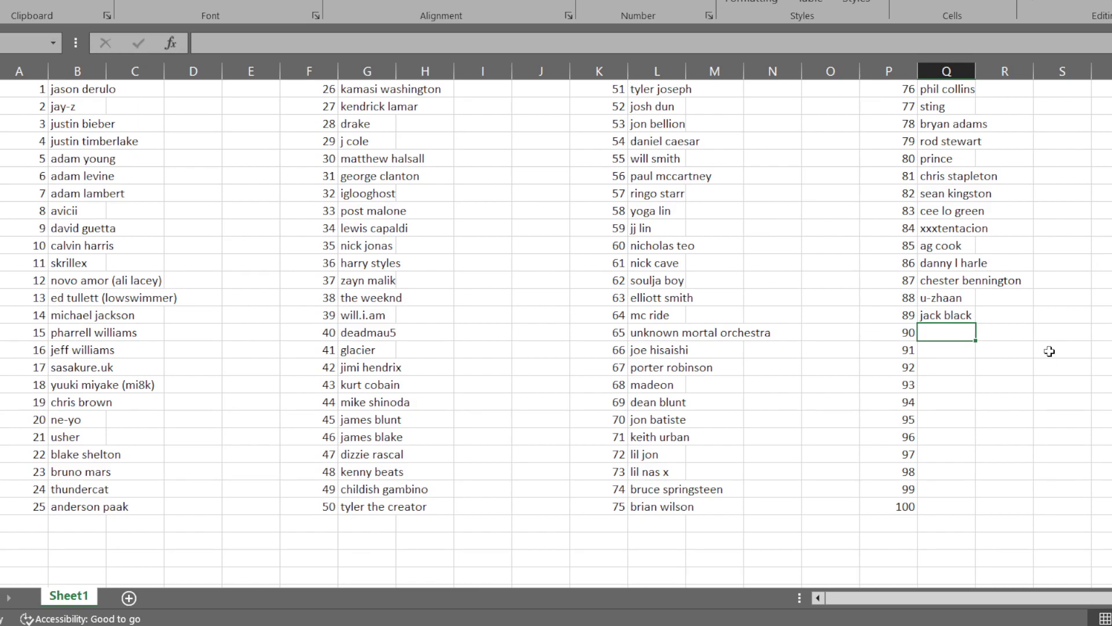
{"action": "type", "text": "stevie wonder"}
{"action": "key", "text": "Return"}
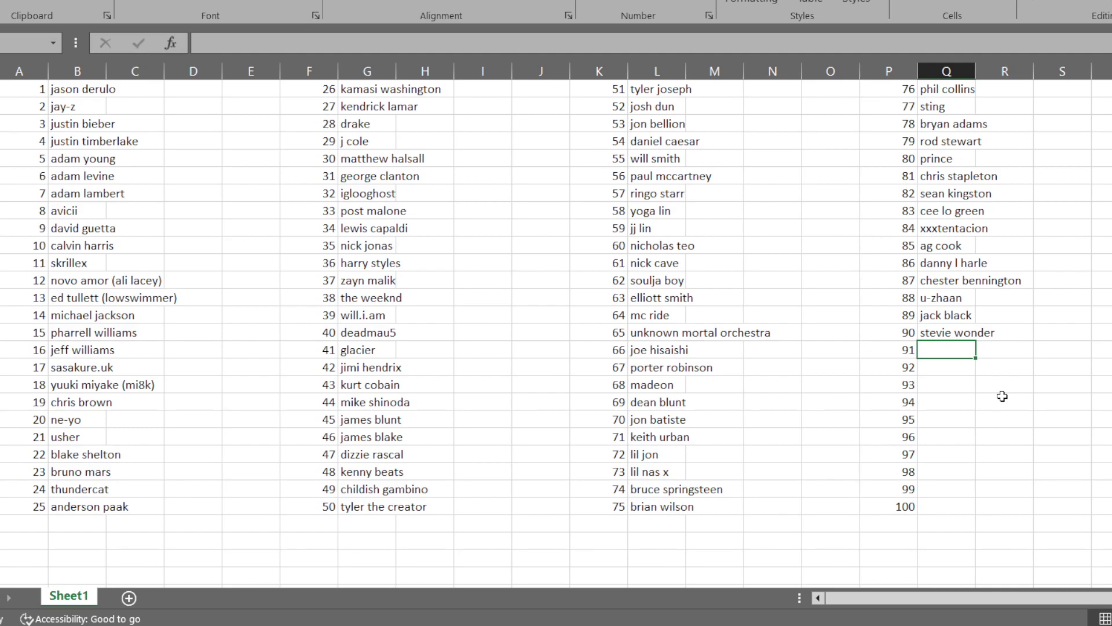
{"action": "type", "text": "liam ga"}
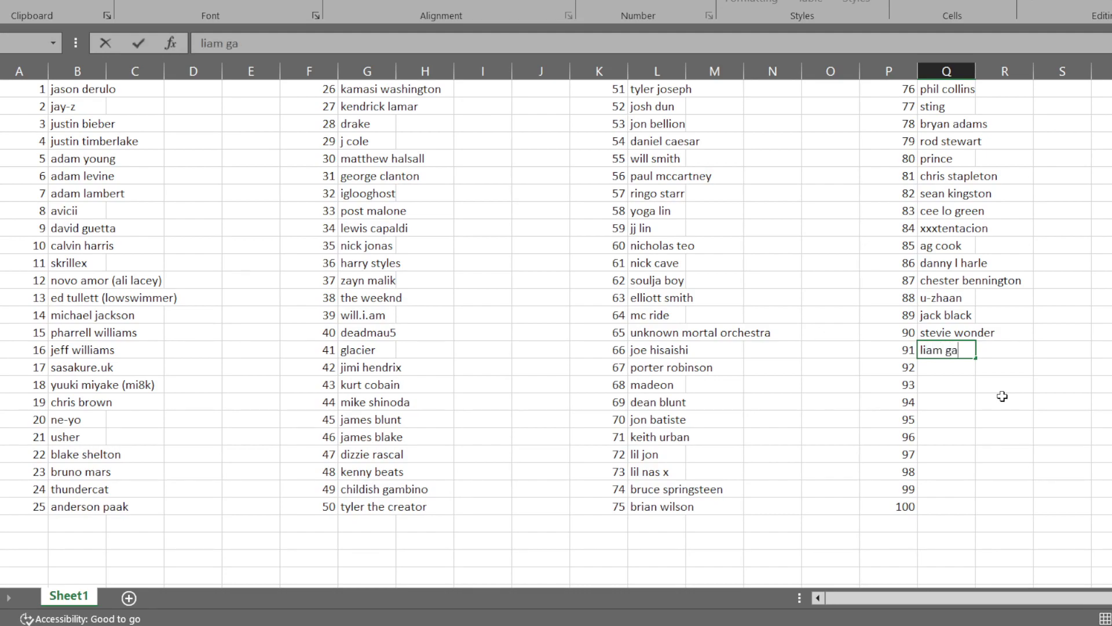
{"action": "type", "text": "llagher"}
{"action": "key", "text": "Return"}
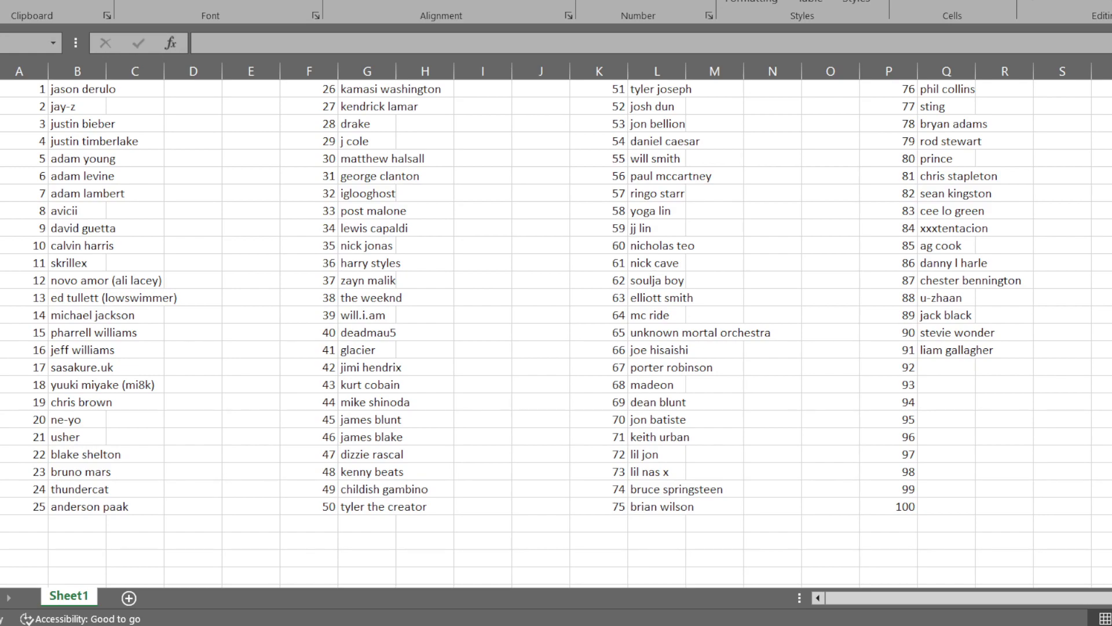
Enter jack white and jd beck in column Q beside numbers 92 and 93
{"action": "left_click", "coordinate": [947, 366]}
{"action": "type", "text": "jack white"}
{"action": "key", "text": "Return"}
{"action": "left_click", "coordinate": [946, 384]}
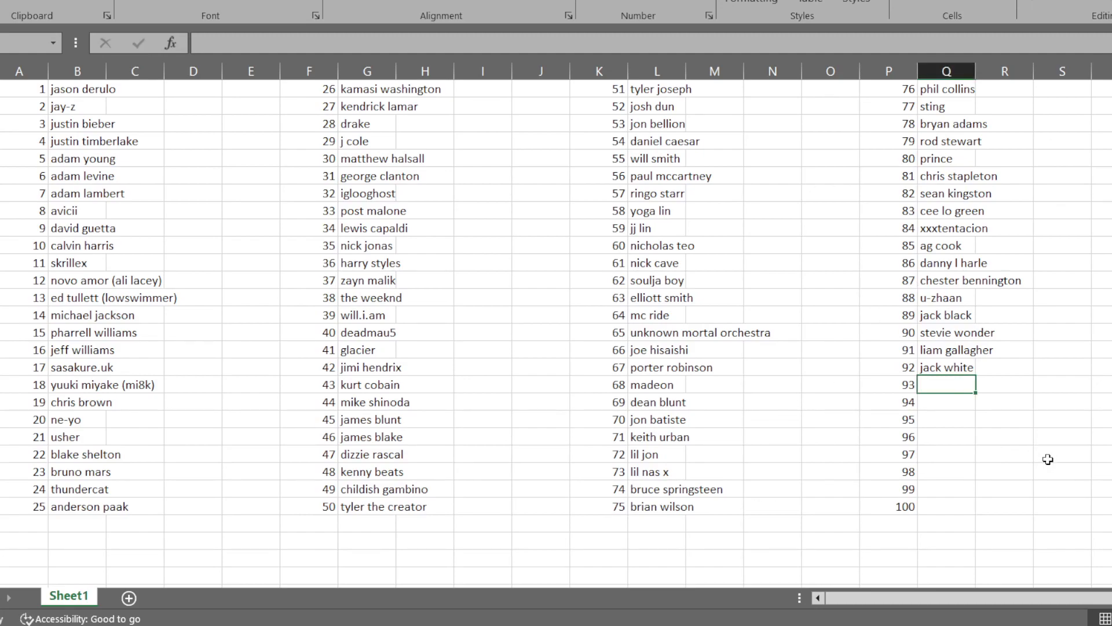
{"action": "type", "text": "jd beck"}
{"action": "key", "text": "Return"}
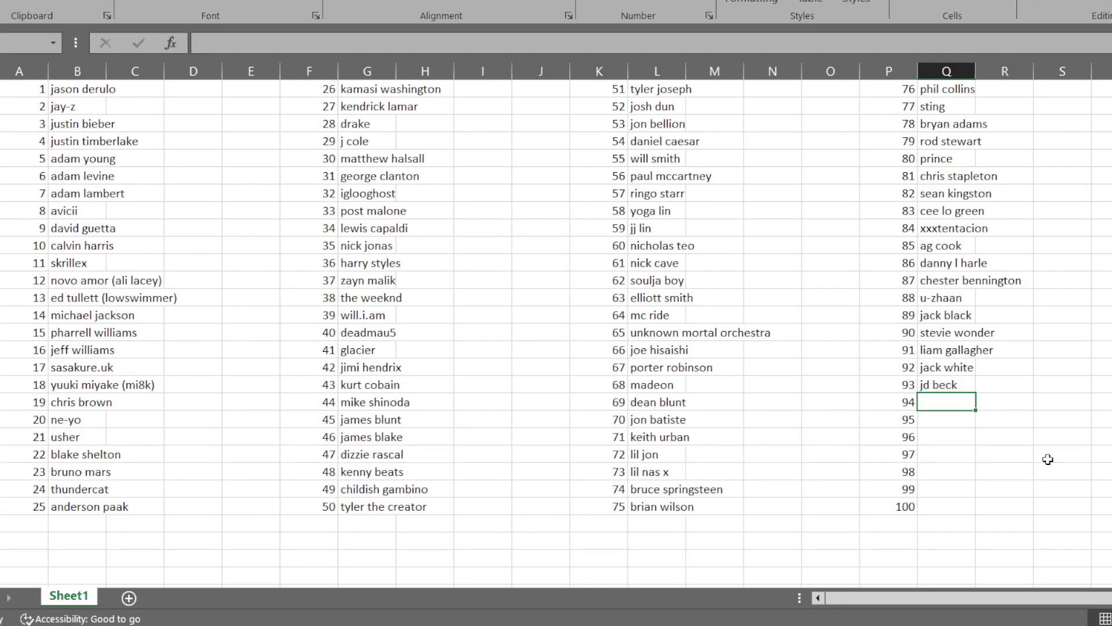
Enter travis baker and rameses b in column Q beside numbers 94 and 95
{"action": "type", "text": "tra"}
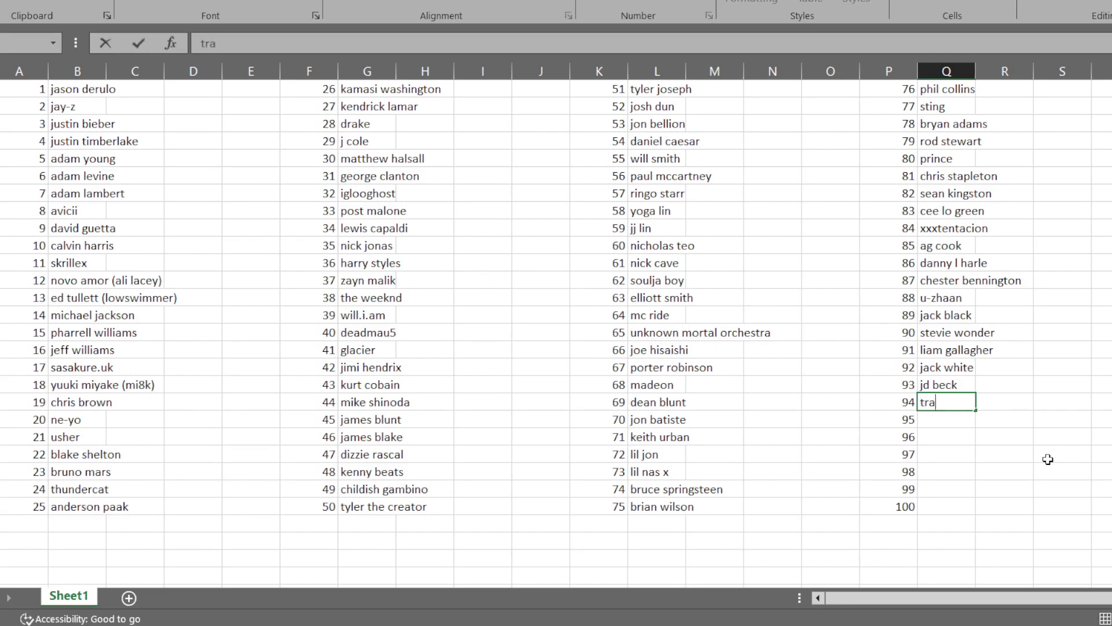
{"action": "type", "text": "vis baker"}
{"action": "key", "text": "Return"}
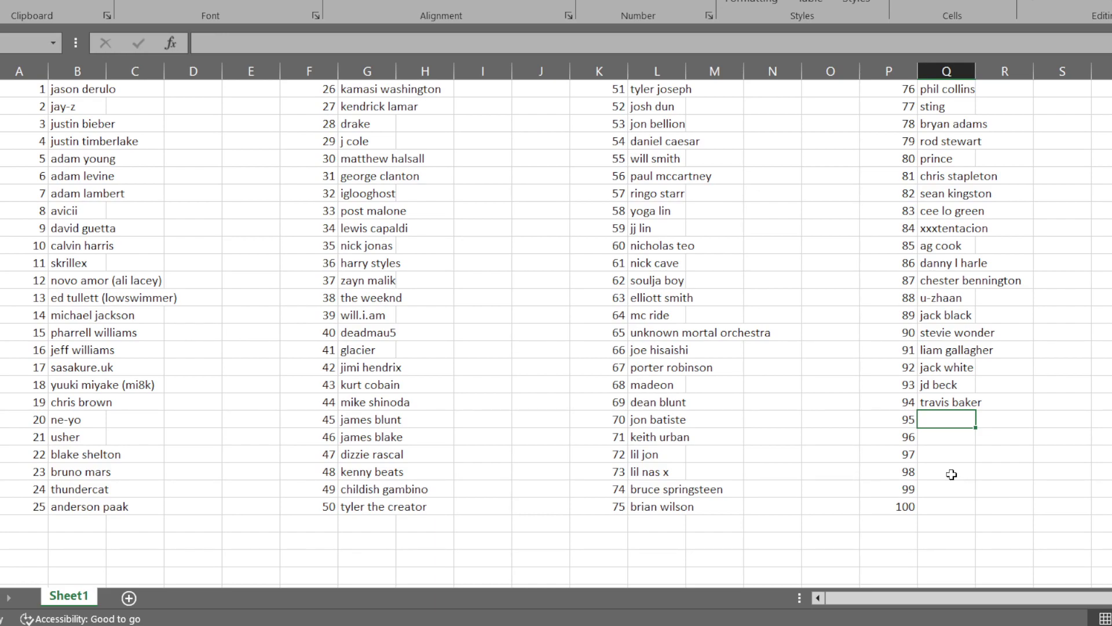
{"action": "type", "text": "rameses b"}
{"action": "key", "text": "Return"}
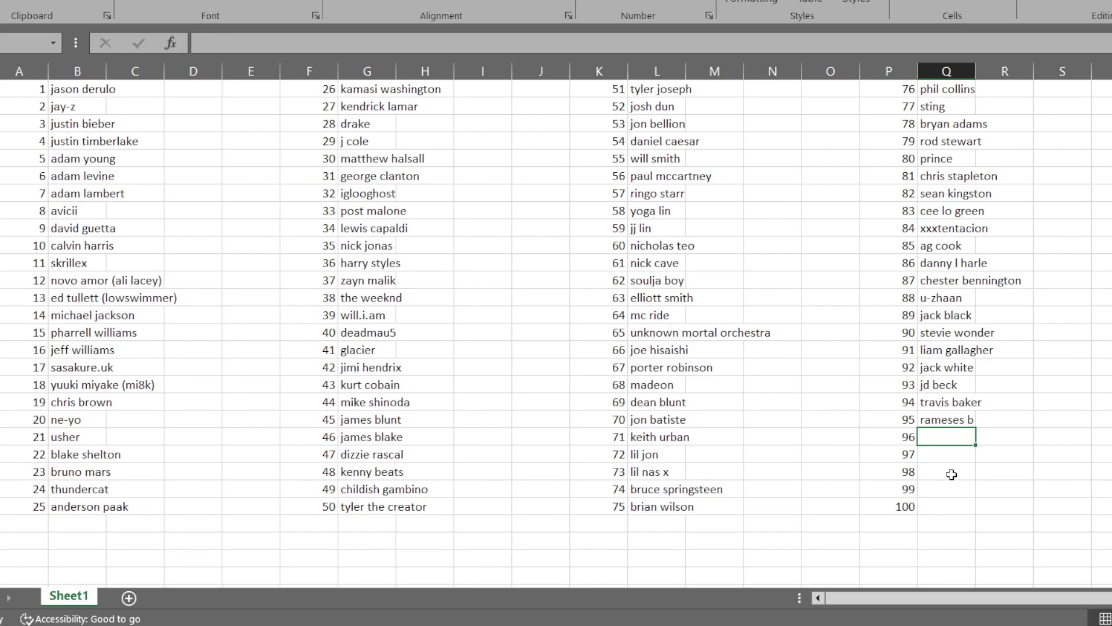
Enter bipolar sunshine, dj snake and pitbull in column Q beside numbers 96 to 98
{"action": "type", "text": "bipolar sunshine"}
{"action": "key", "text": "Return"}
{"action": "type", "text": "dj snake"}
{"action": "key", "text": "Return"}
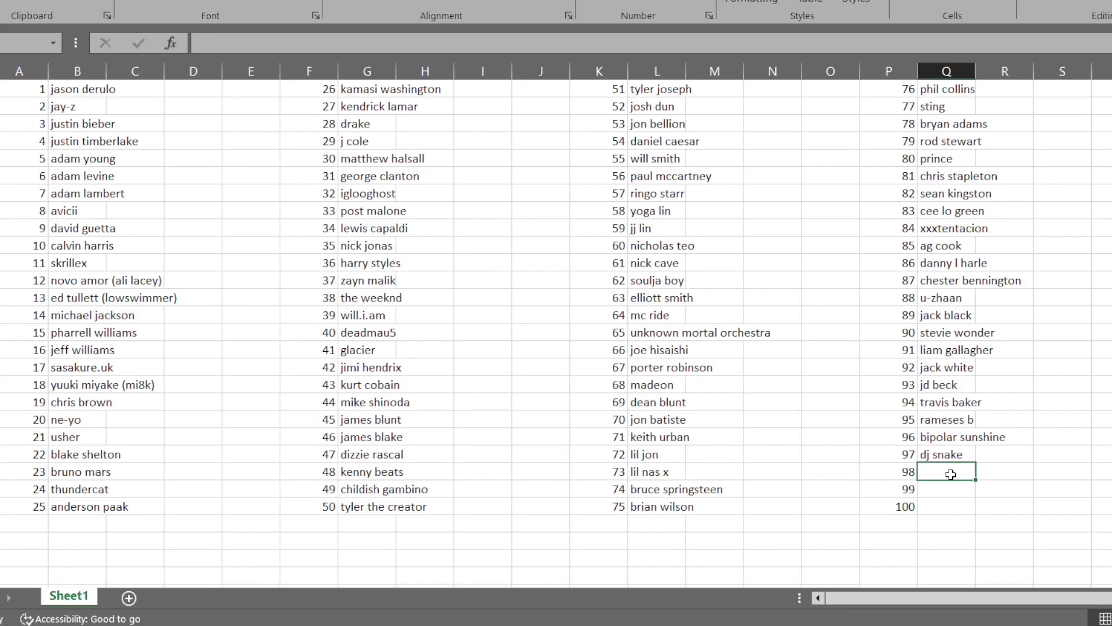
{"action": "type", "text": "pitbull"}
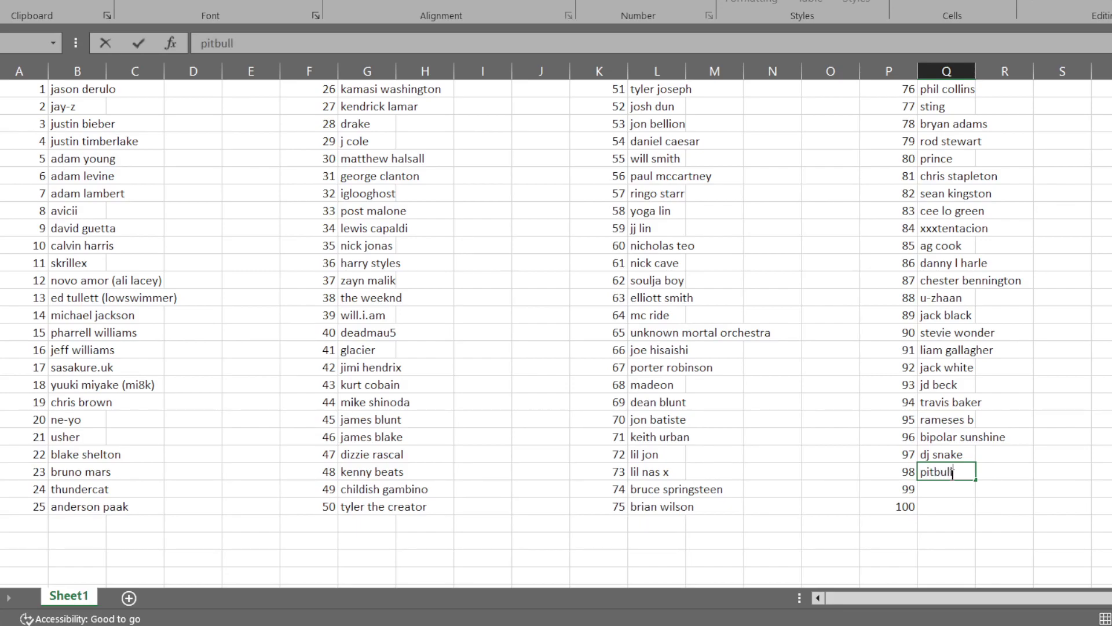
{"action": "key", "text": "Return"}
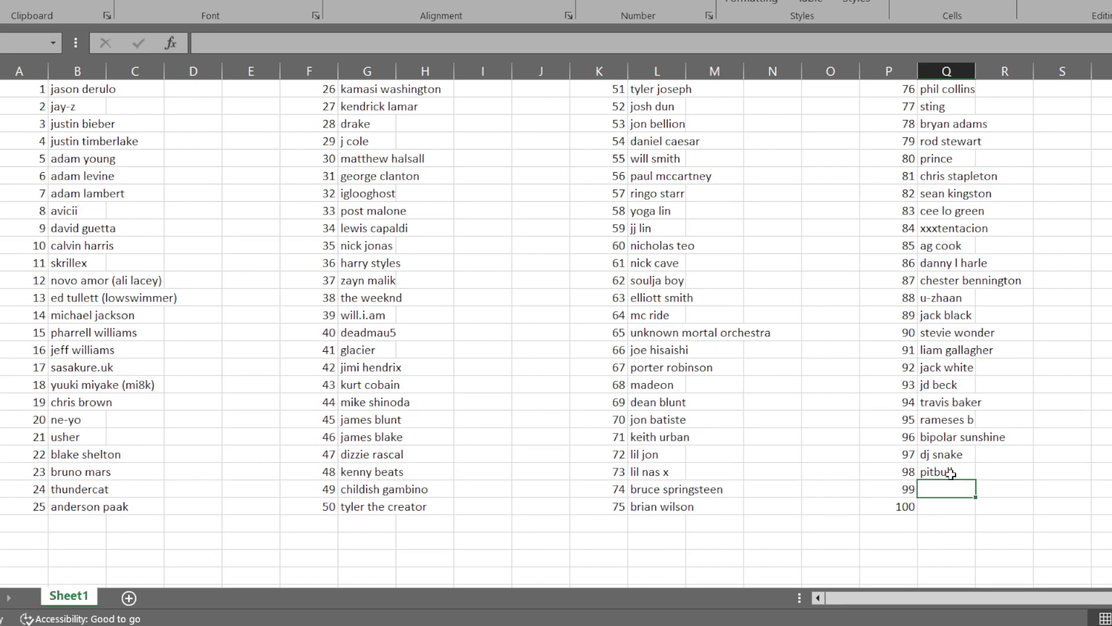
Enter squarepusher and aphex twin in column Q beside numbers 99 and 100, then select the cell containing number 1
{"action": "type", "text": "squa"}
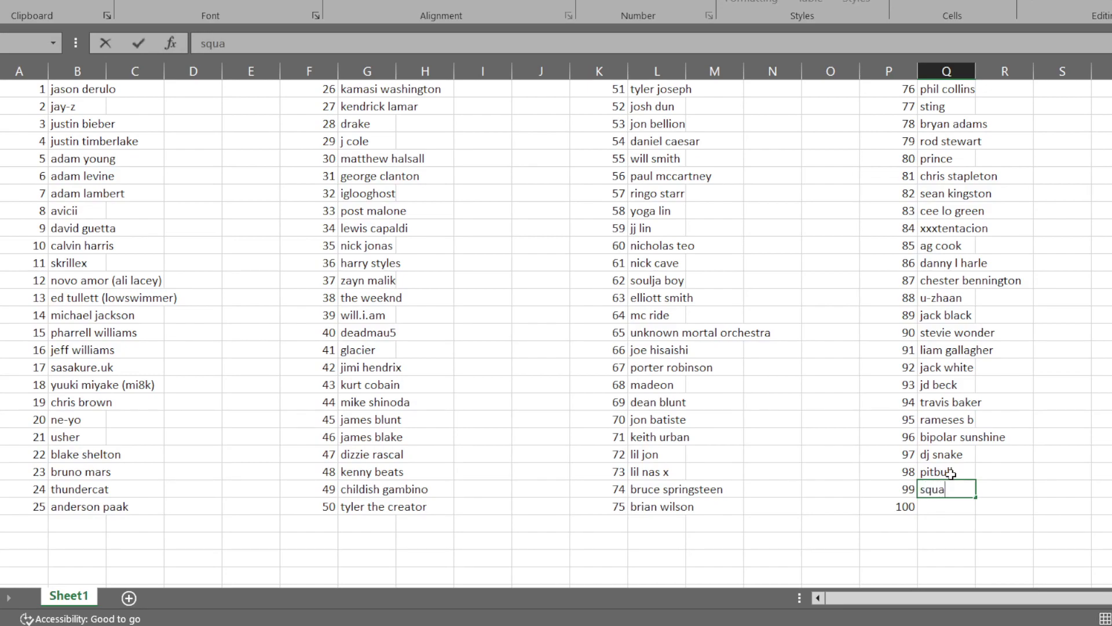
{"action": "type", "text": "repusher"}
{"action": "key", "text": "Return"}
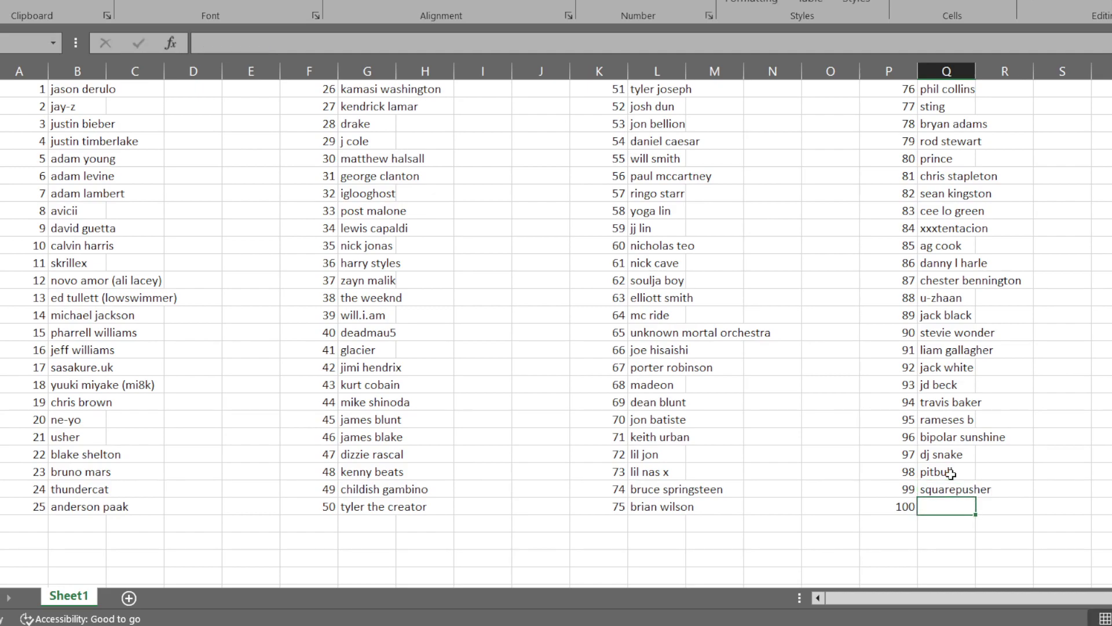
{"action": "type", "text": "aphex twin"}
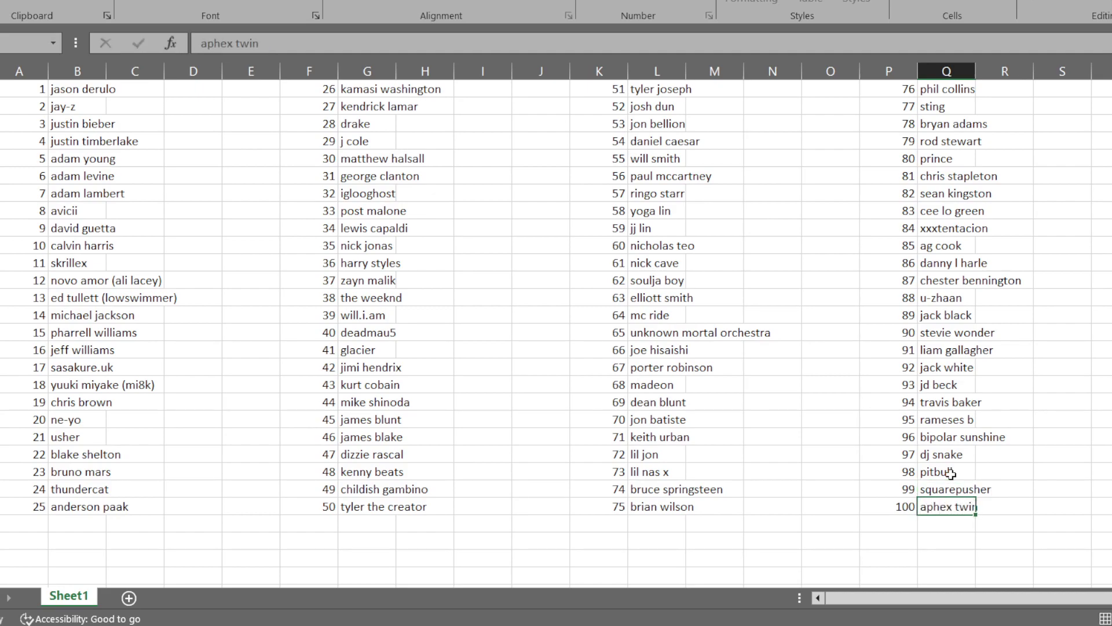
{"action": "key", "text": "Return"}
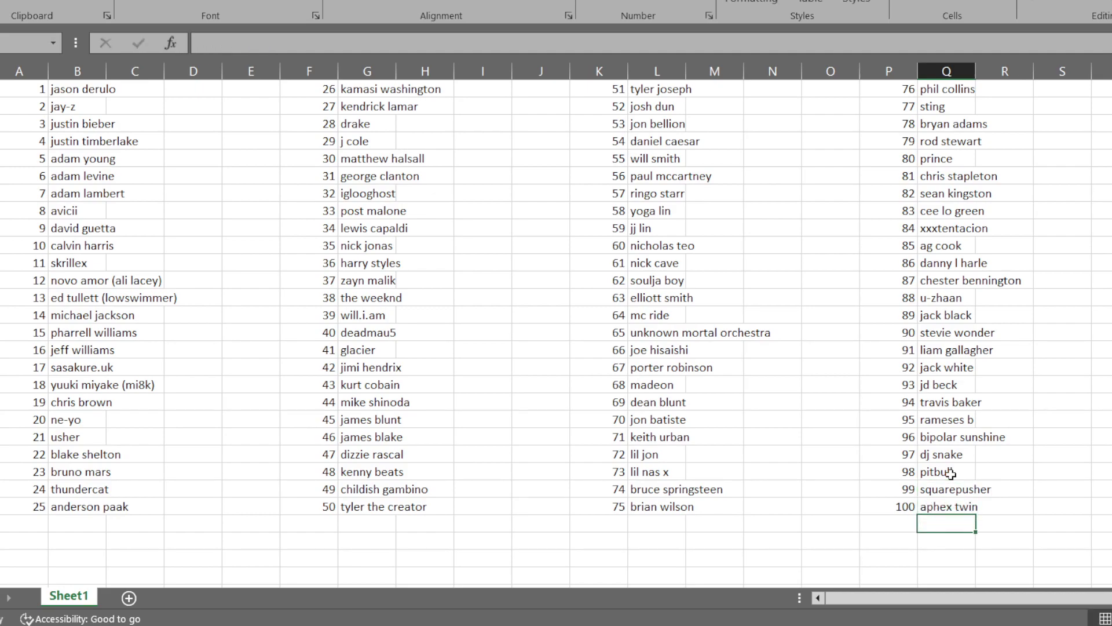
{"action": "left_click", "coordinate": [37, 91]}
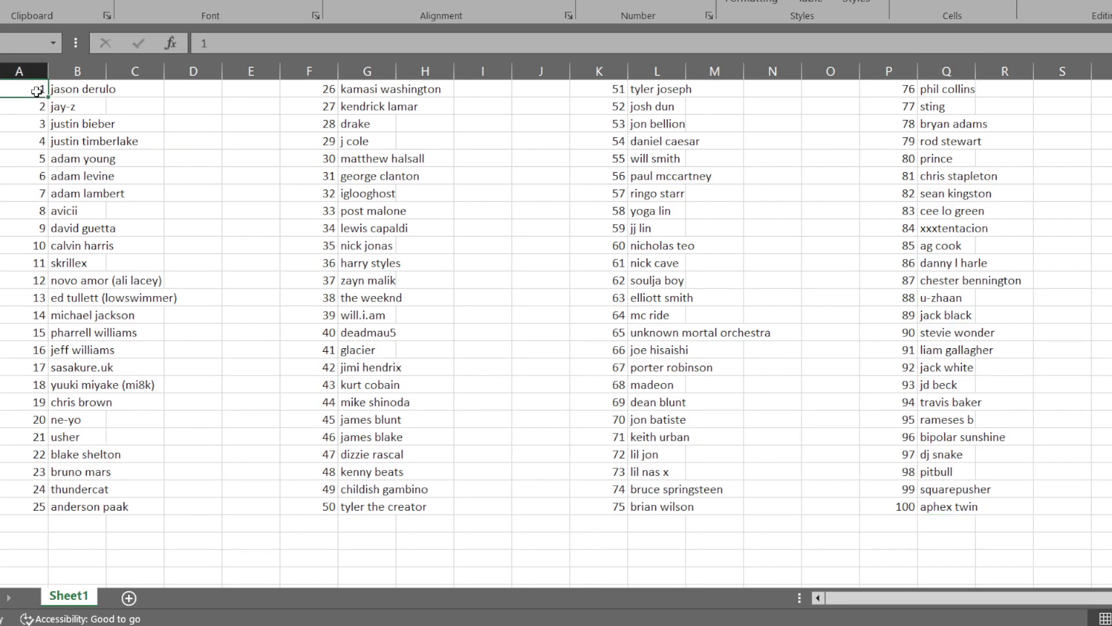